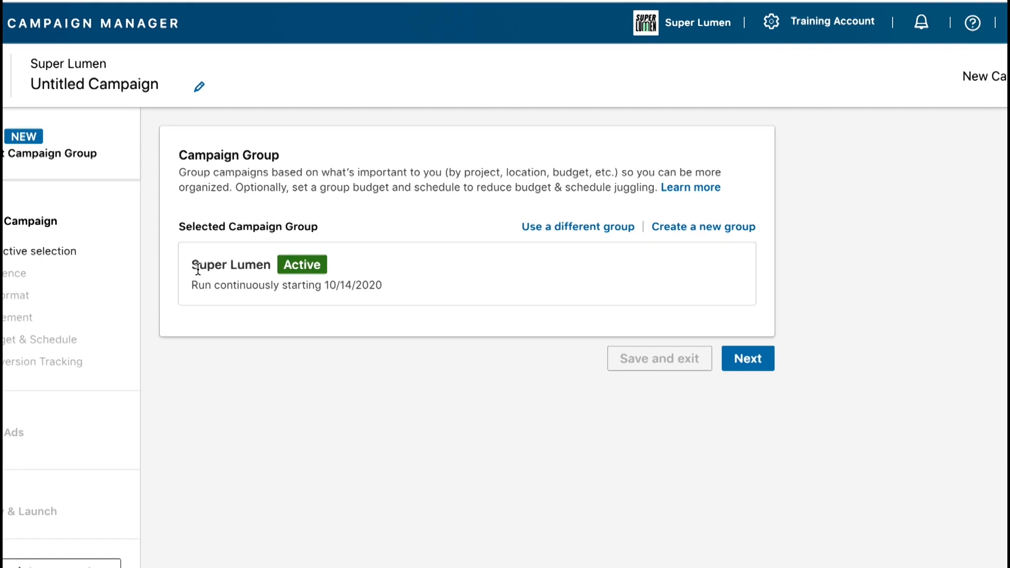
# Step: Keep the Super Lumen campaign group and choose Lead generation as the campaign objective
pyautogui.moveTo(199, 266); pyautogui.dragTo(263, 265)
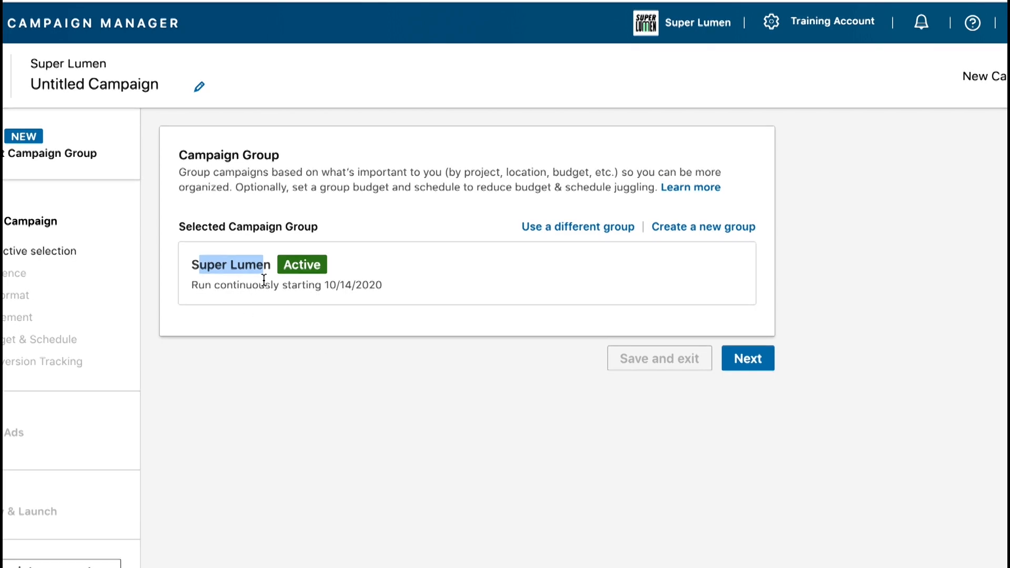
pyautogui.click(749, 358)
pyautogui.click(647, 271)
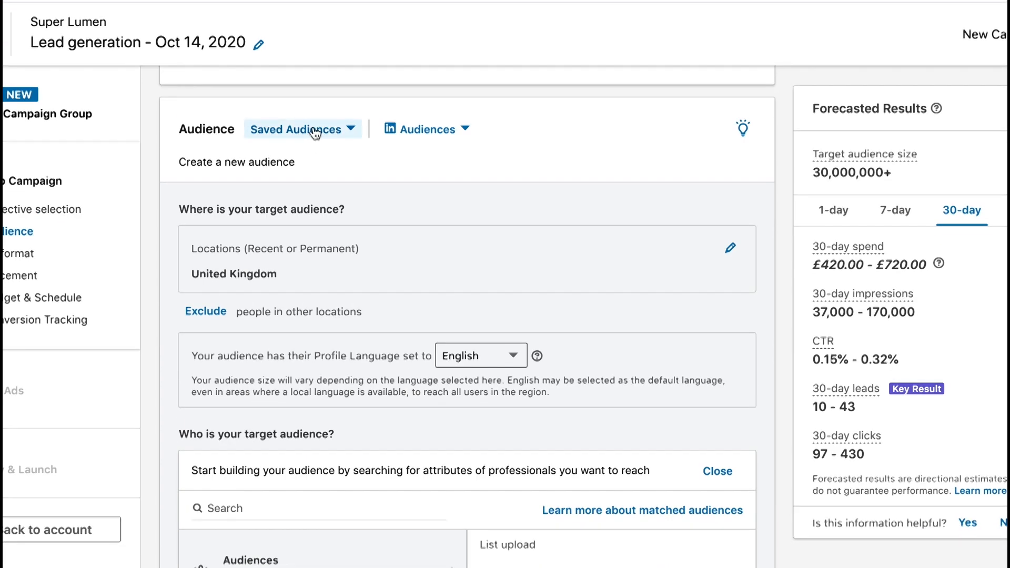
# Step: Look through the saved audiences and review the audience's location and profile language settings
pyautogui.click(313, 131)
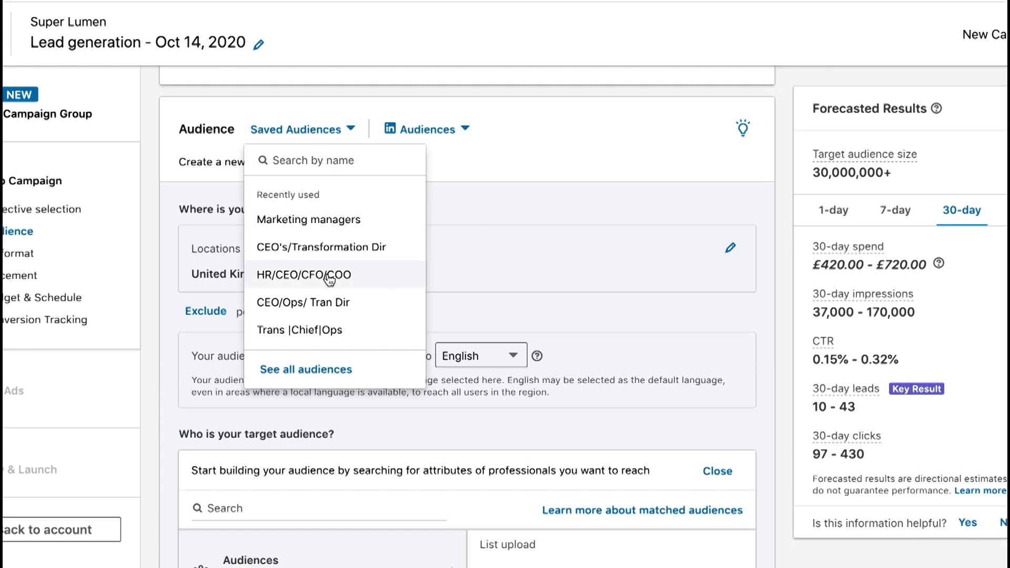
pyautogui.click(516, 183)
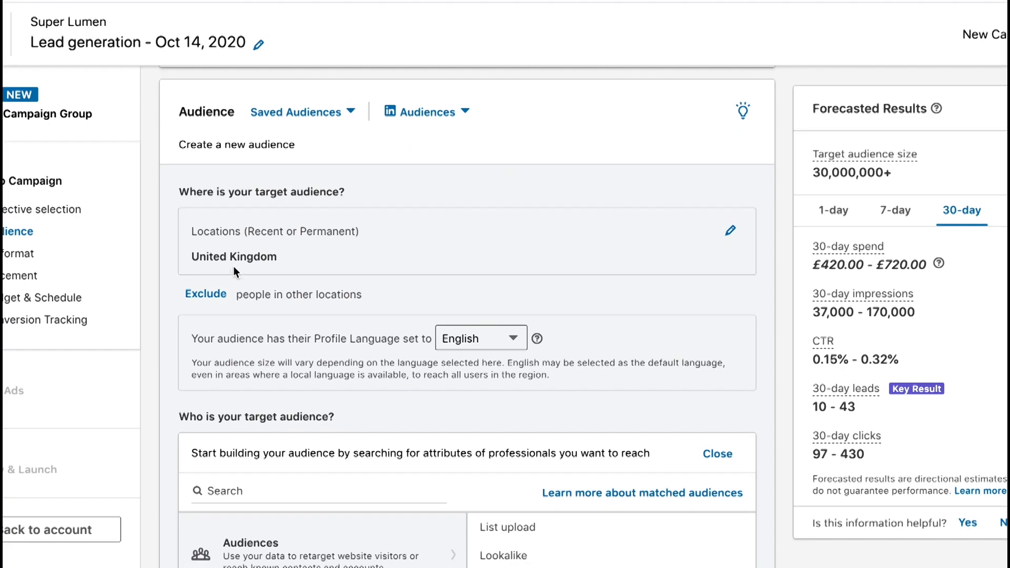
pyautogui.scroll(-3, 526, 254)
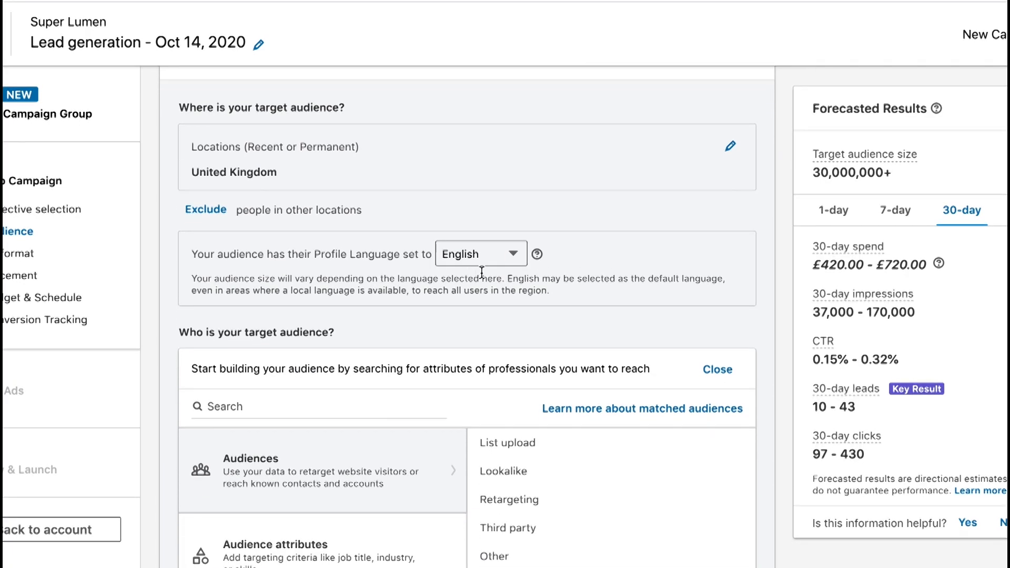
pyautogui.scroll(-4, 481, 272)
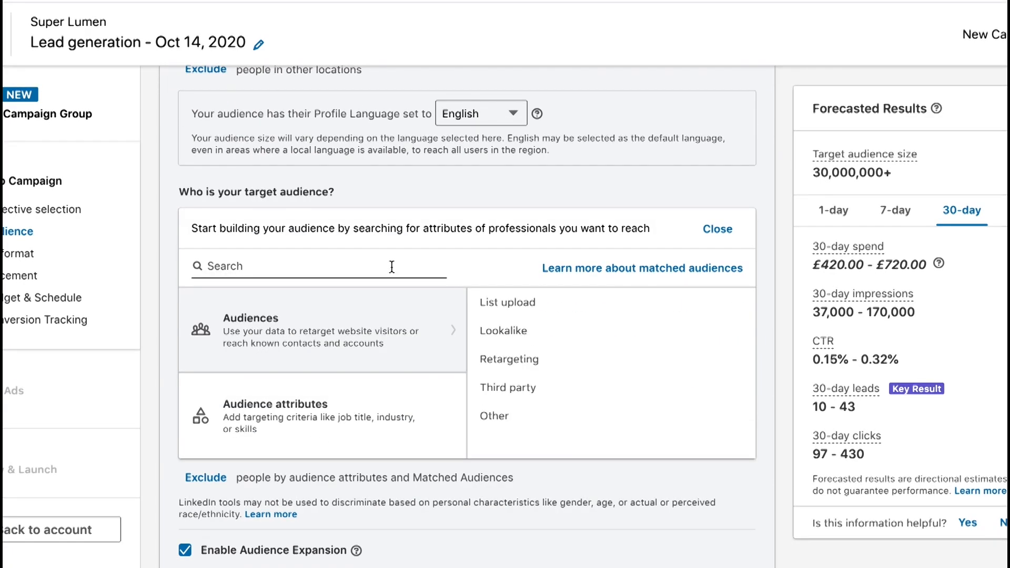
# Step: Search the Job Titles attribute under Job Experience for "marketing manager" and include Marketing Manager in the target audience
pyautogui.click(344, 418)
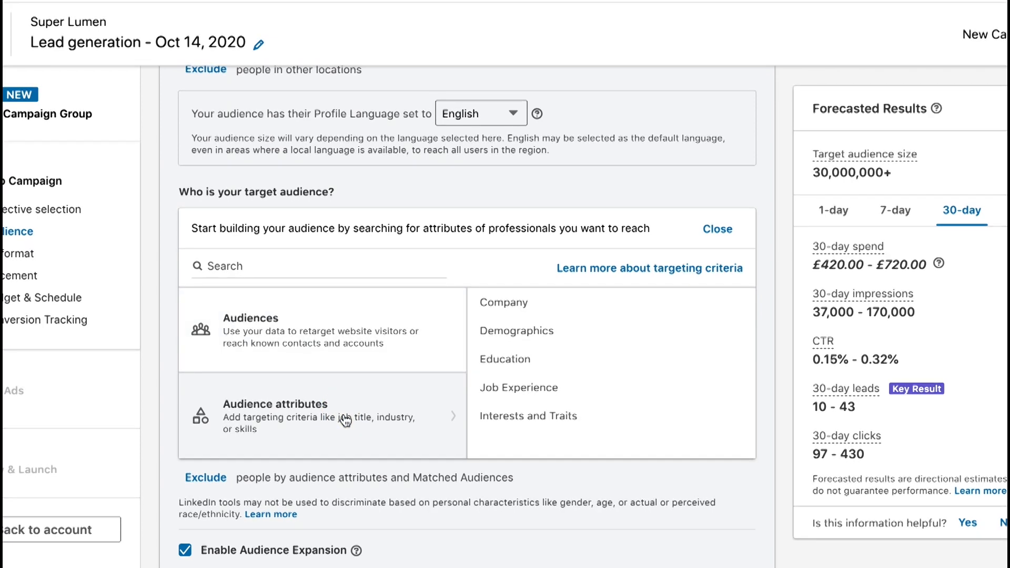
pyautogui.click(515, 399)
pyautogui.click(518, 368)
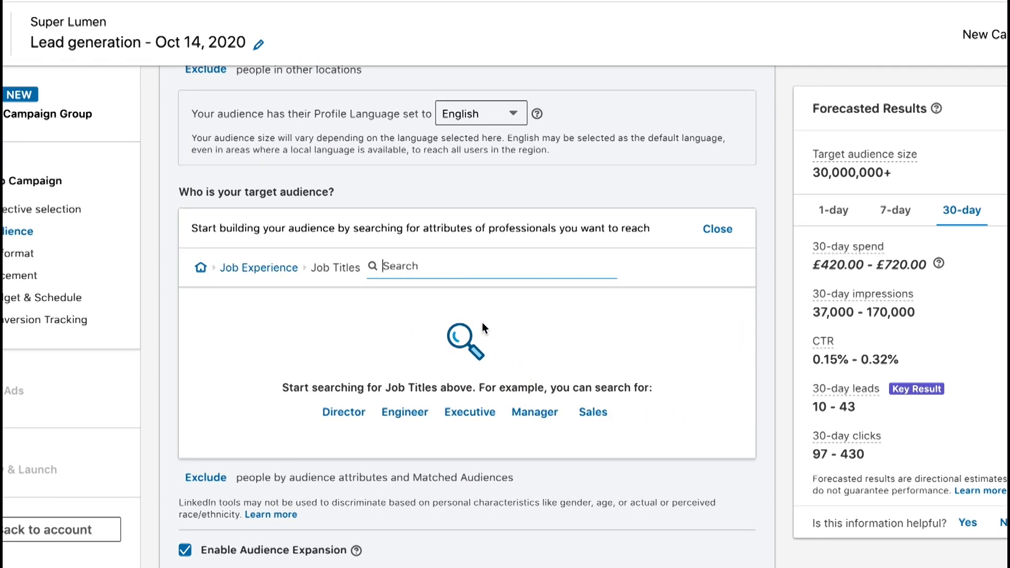
pyautogui.write('marketing ')
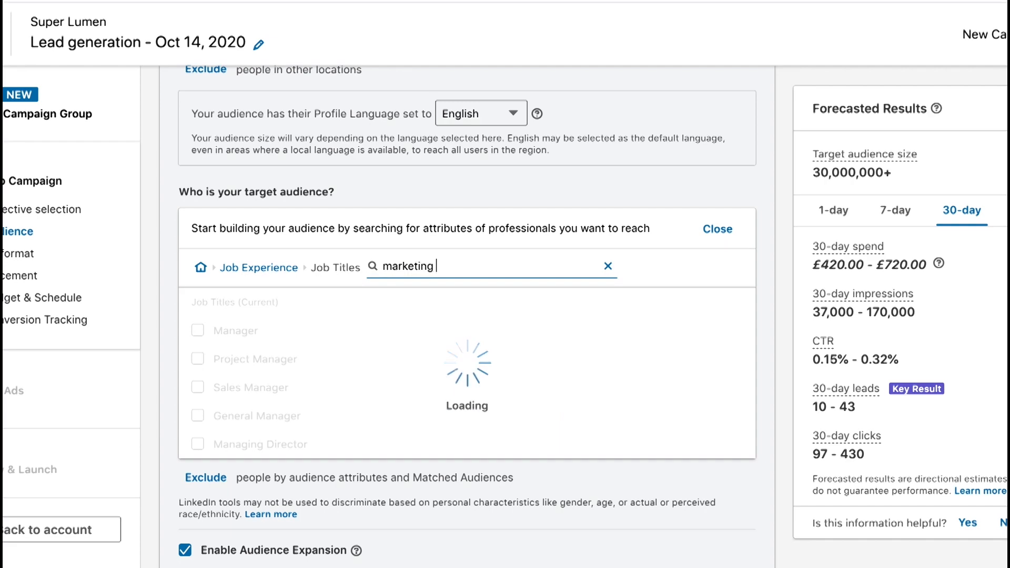
pyautogui.write('manager')
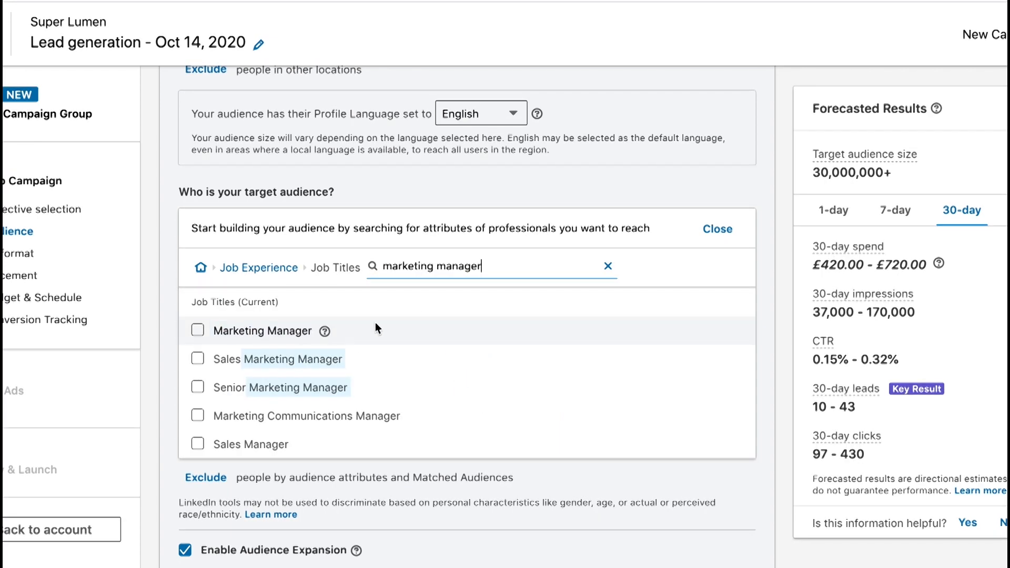
pyautogui.click(260, 337)
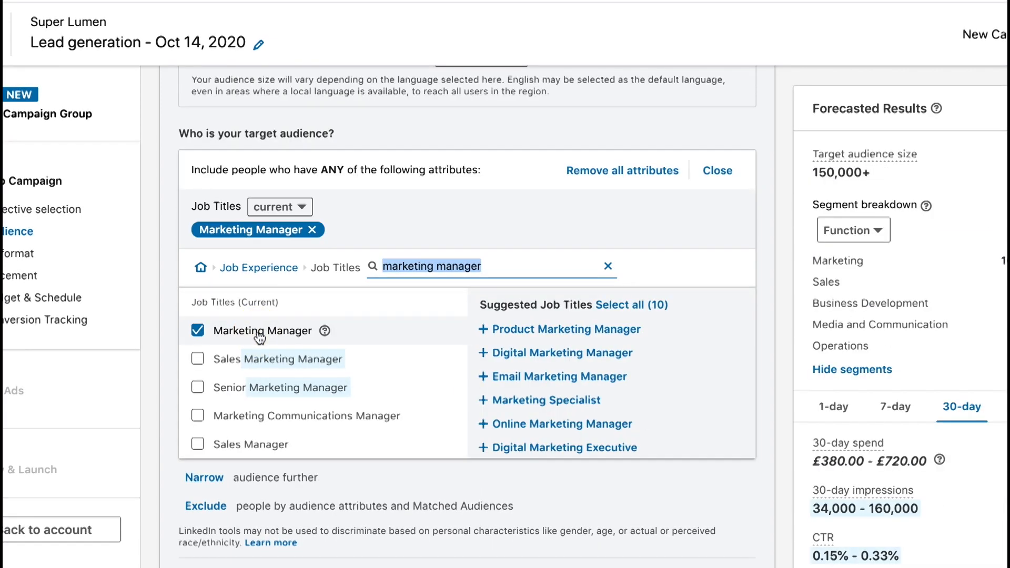
# Step: Add the job titles Senior Marketing Manager, Sales Marketing Manager, Product Marketing Manager and Digital Marketing Manager to the audience
pyautogui.click(257, 390)
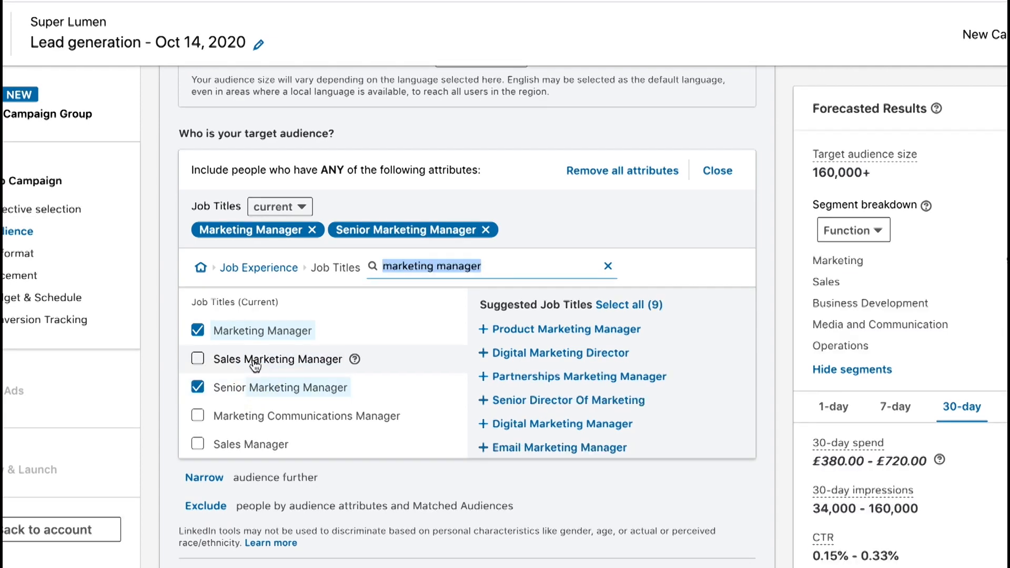
pyautogui.click(253, 358)
pyautogui.scroll(-1, 252, 416)
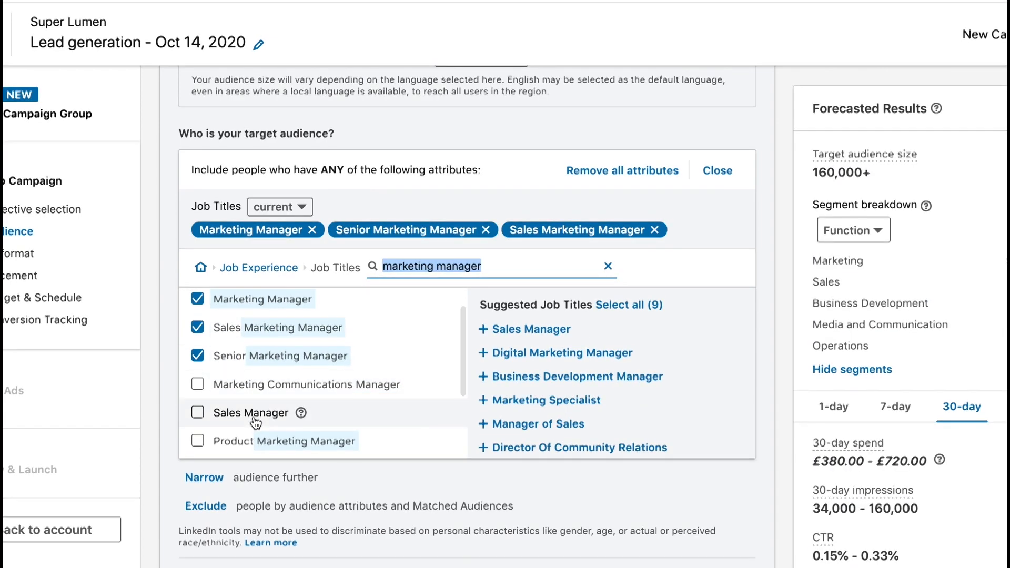
pyautogui.scroll(-1, 255, 368)
pyautogui.click(265, 397)
pyautogui.click(269, 429)
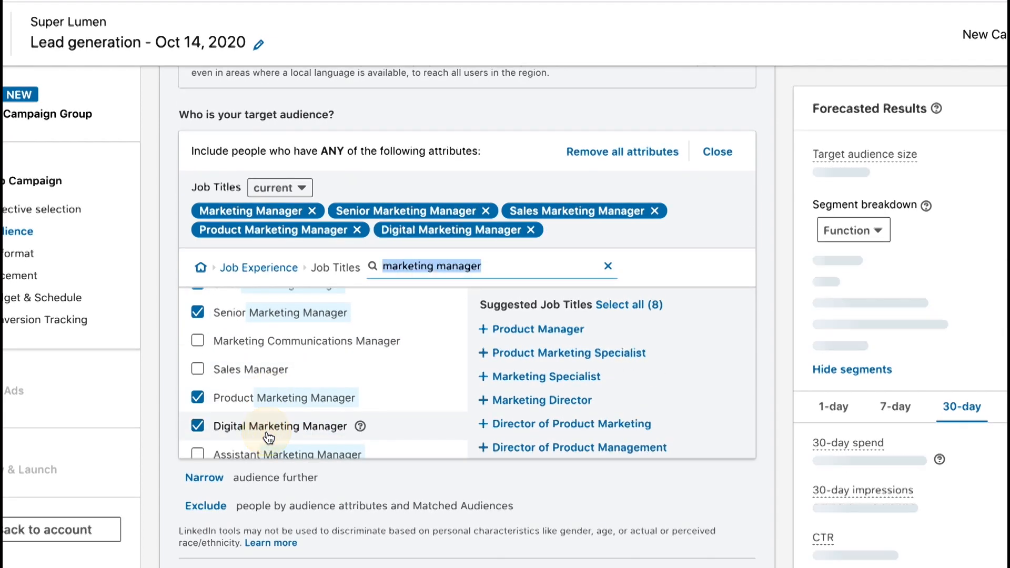
pyautogui.scroll(-1, 269, 433)
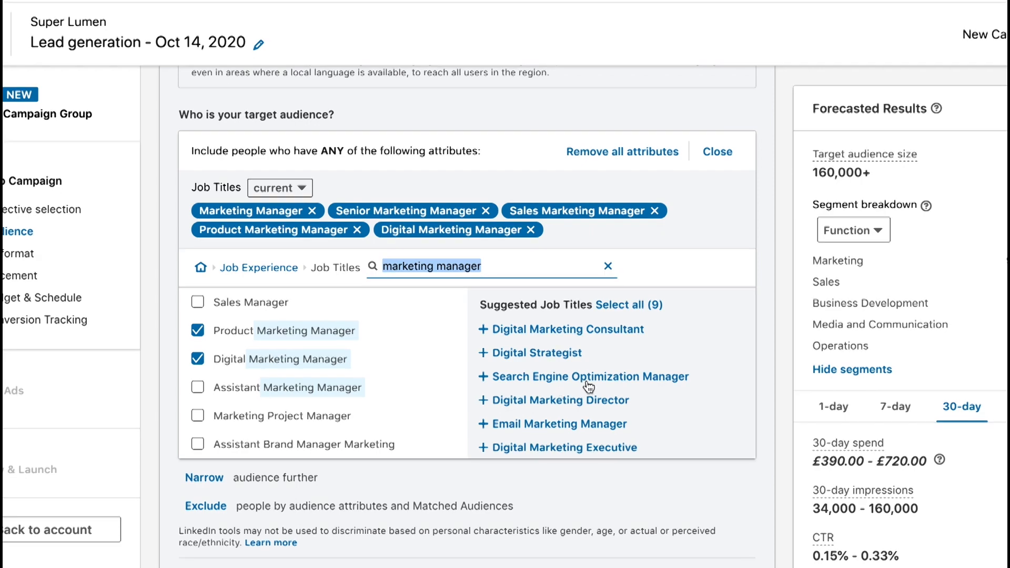
pyautogui.scroll(-2, 587, 395)
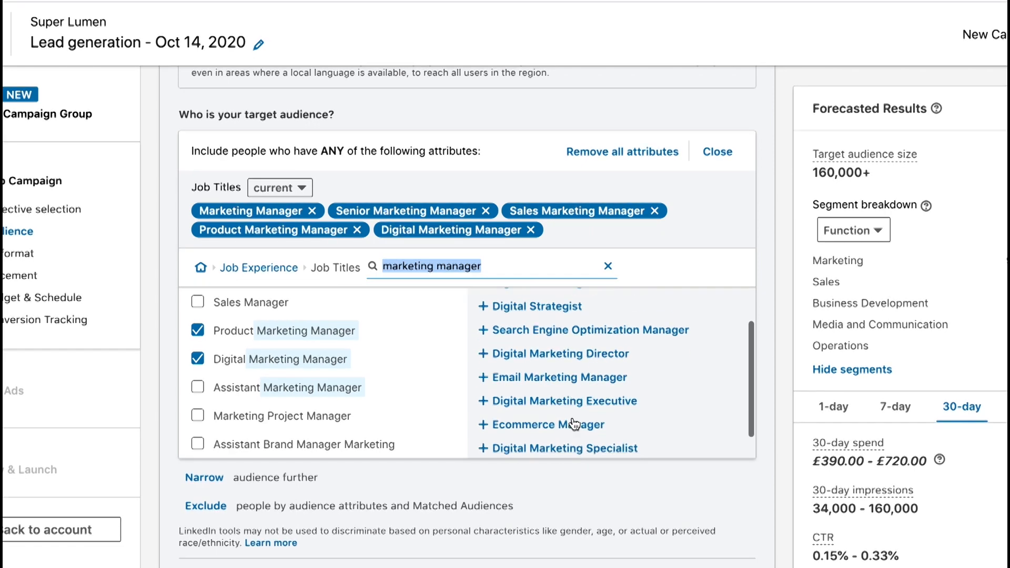
pyautogui.scroll(-1, 573, 424)
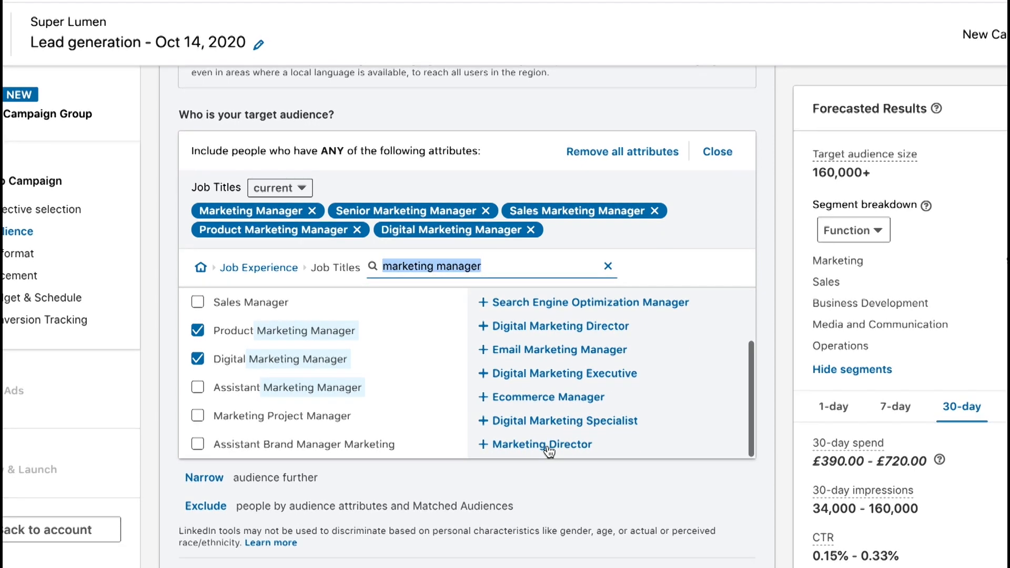
pyautogui.click(473, 482)
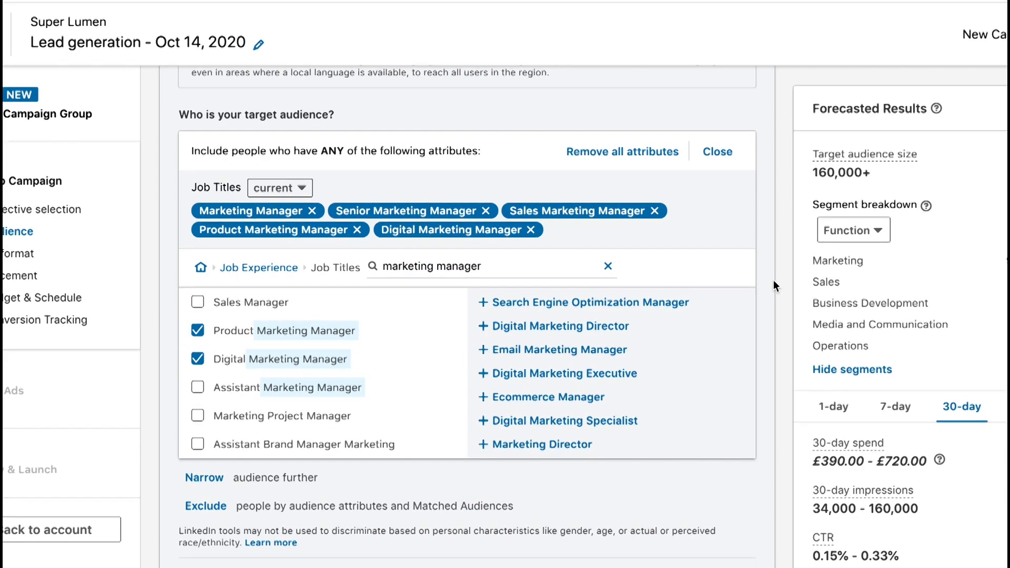
# Step: Narrow the audience with an additional condition and choose Company Size from the Company attributes
pyautogui.scroll(-5, 773, 280)
pyautogui.click(204, 271)
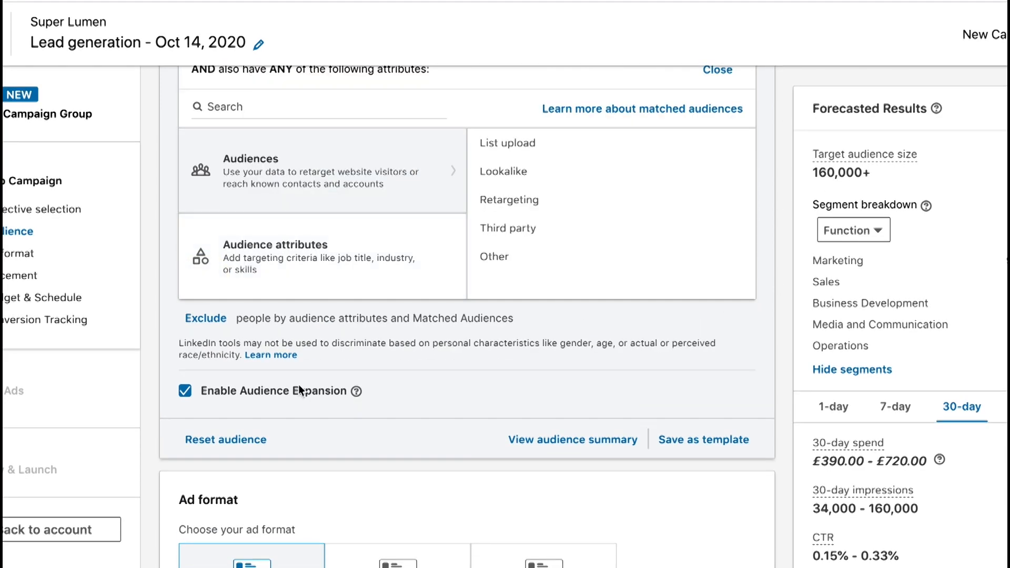
pyautogui.scroll(3, 298, 390)
pyautogui.scroll(-3, 298, 390)
pyautogui.scroll(1, 298, 389)
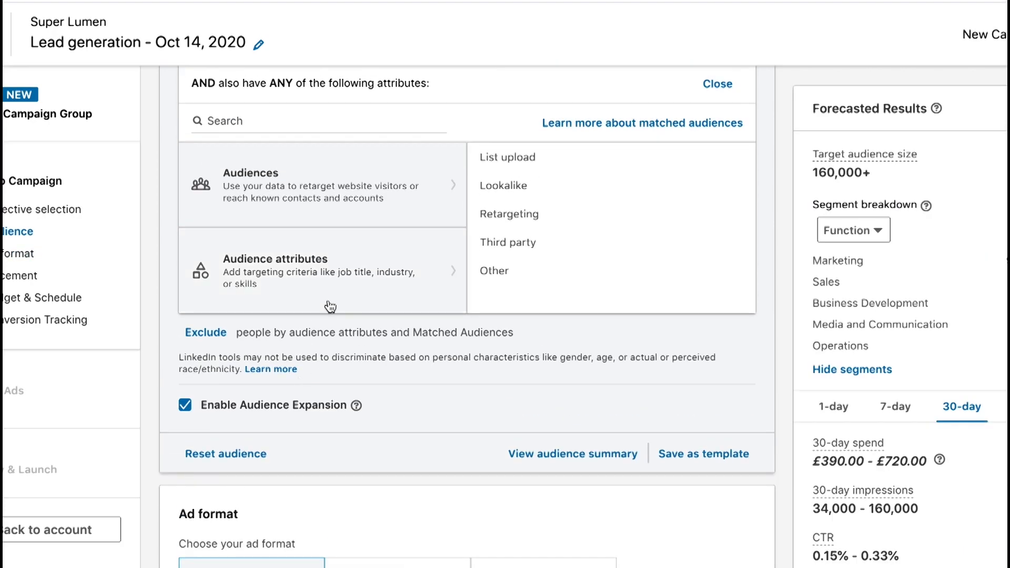
pyautogui.click(331, 307)
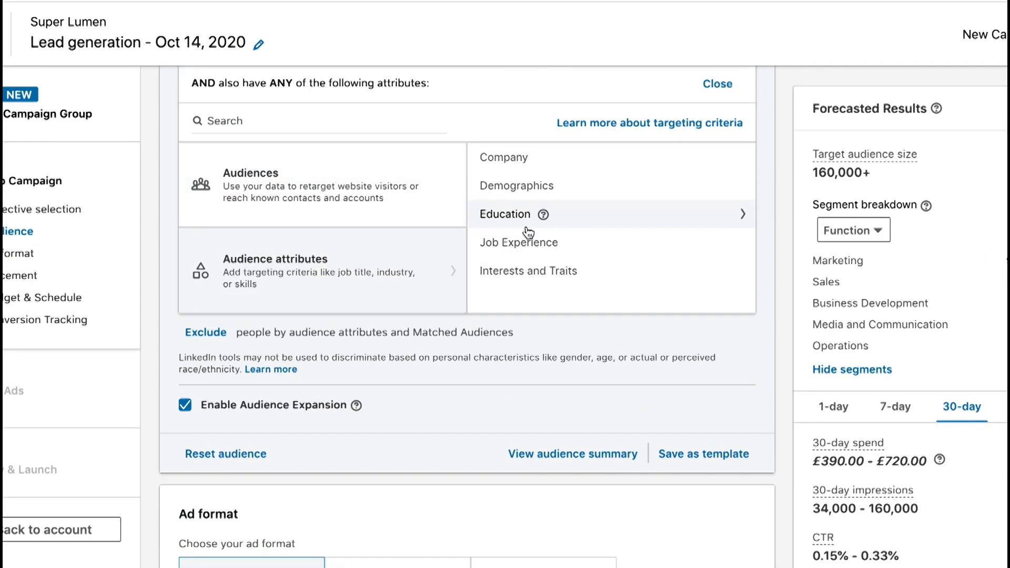
pyautogui.click(514, 162)
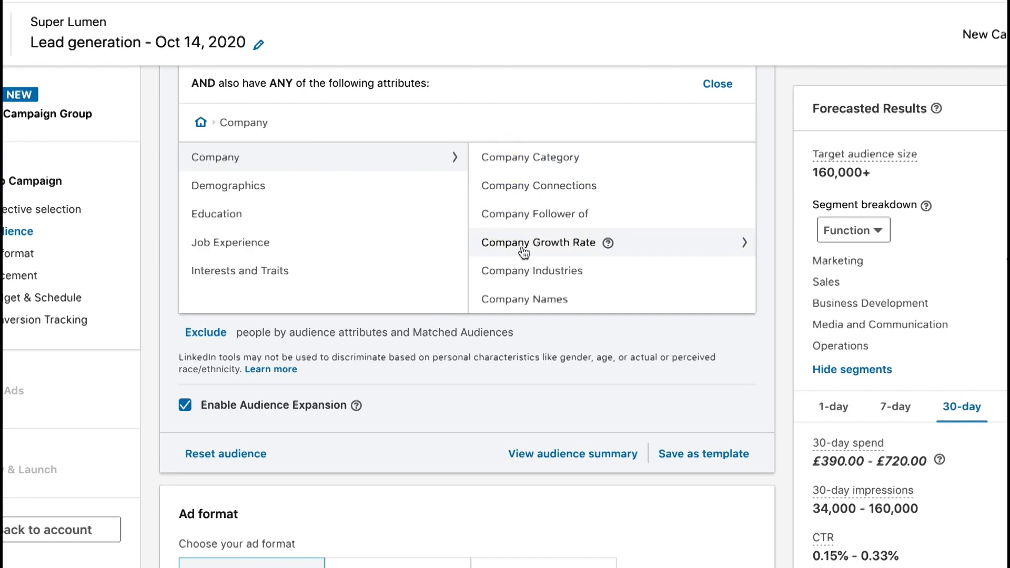
pyautogui.scroll(-1, 518, 263)
pyautogui.click(513, 292)
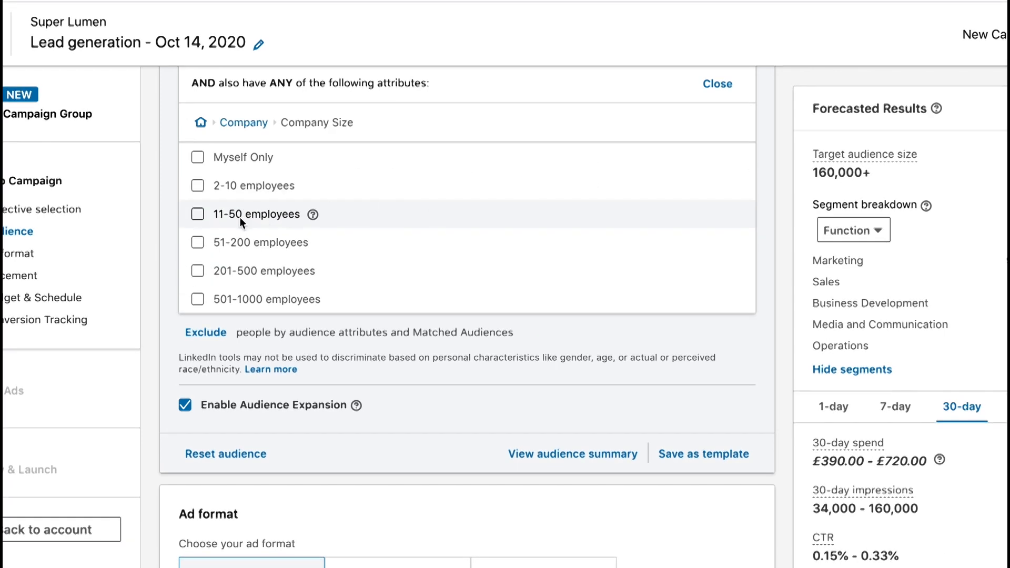
# Step: Include the company sizes 11-50, 51-200 and 201-500 employees in the narrowing condition
pyautogui.click(197, 214)
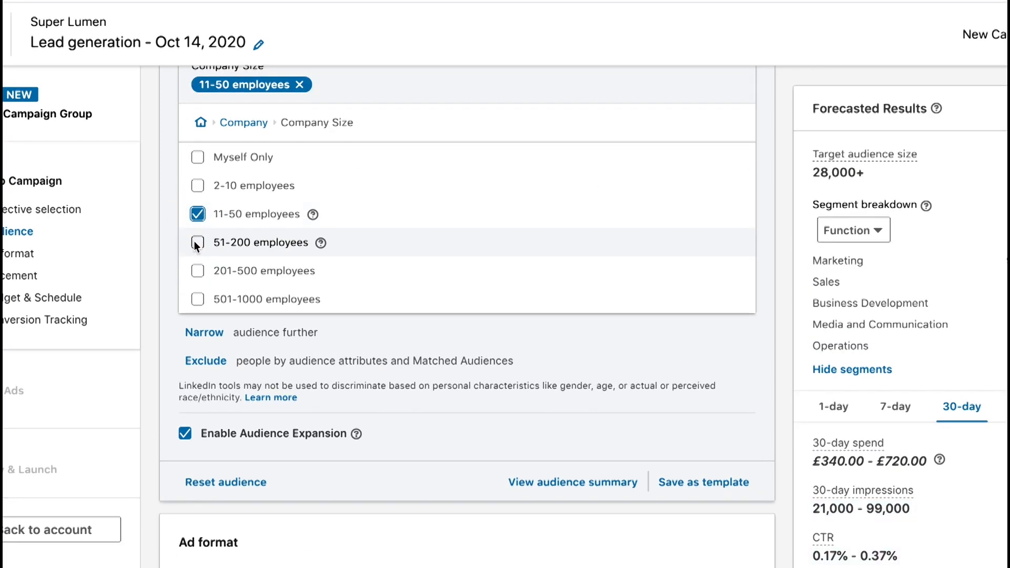
pyautogui.click(197, 242)
pyautogui.click(196, 270)
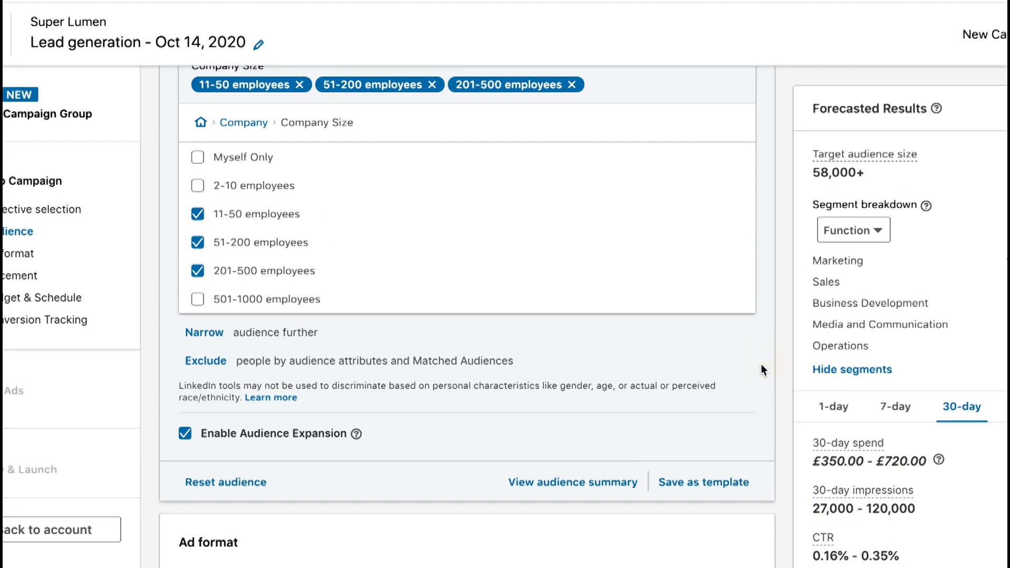
# Step: Disable Audience Expansion for the audience and read the explanation of that option
pyautogui.scroll(-2, 366, 463)
pyautogui.scroll(1, 365, 462)
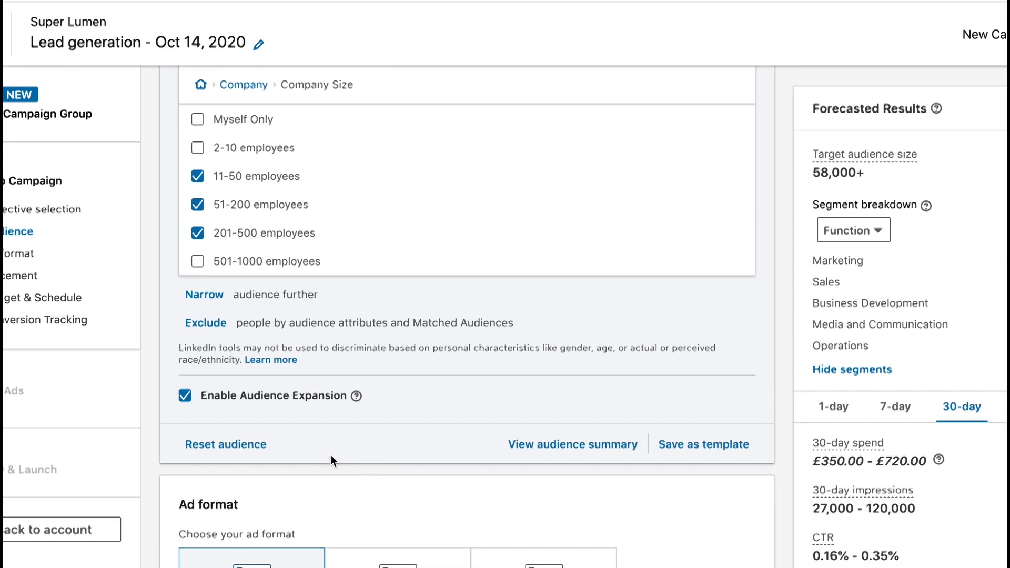
pyautogui.click(190, 394)
pyautogui.click(188, 393)
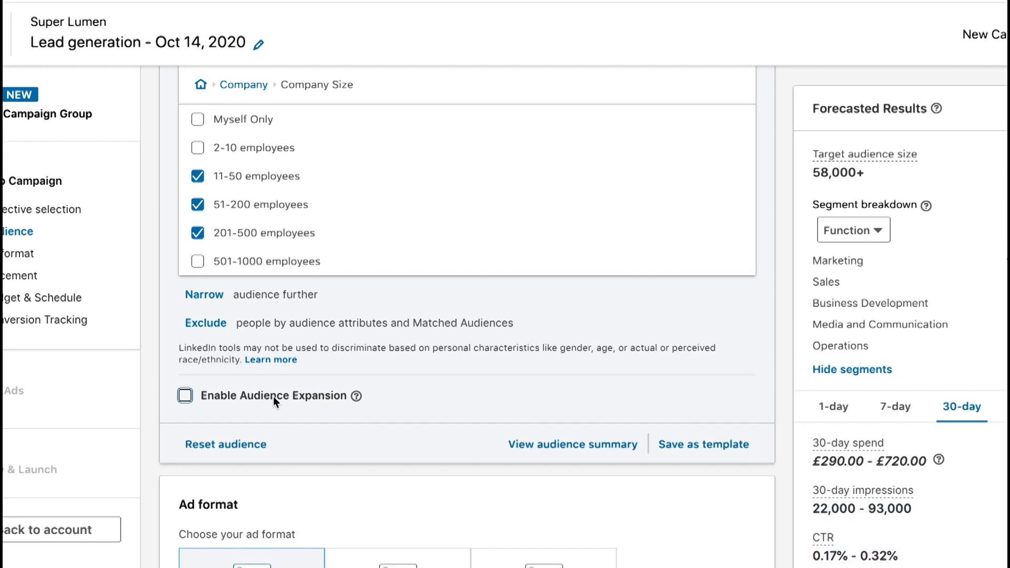
pyautogui.moveTo(357, 401)
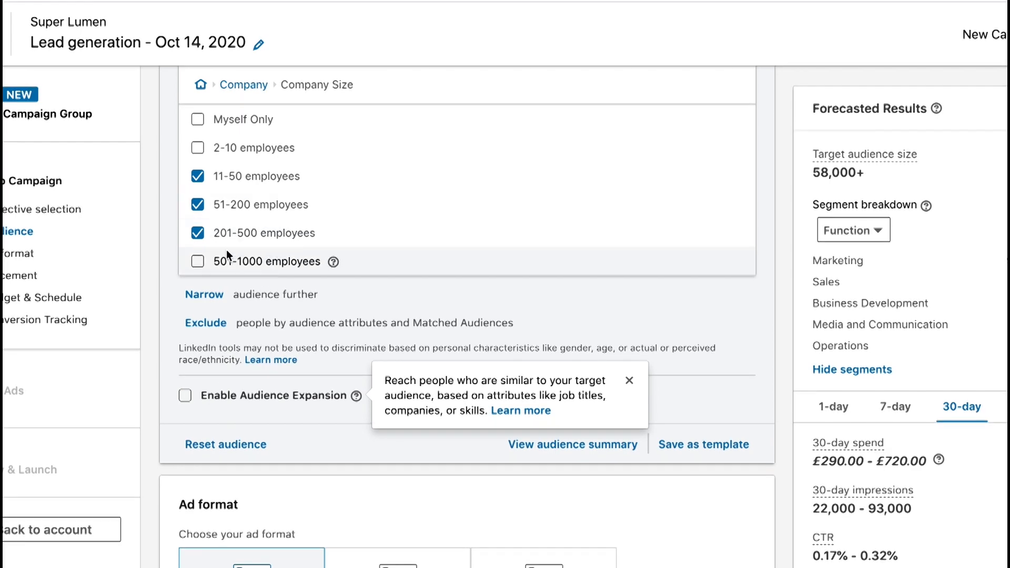
pyautogui.click(629, 379)
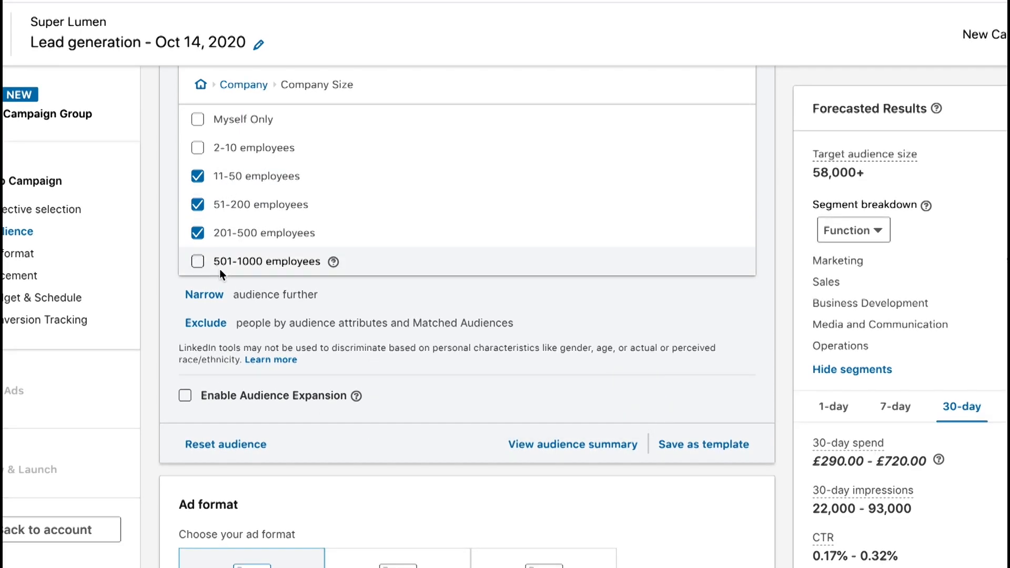
# Step: Review the combined job title and company size criteria, including the larger company sizes offered
pyautogui.scroll(2, 220, 269)
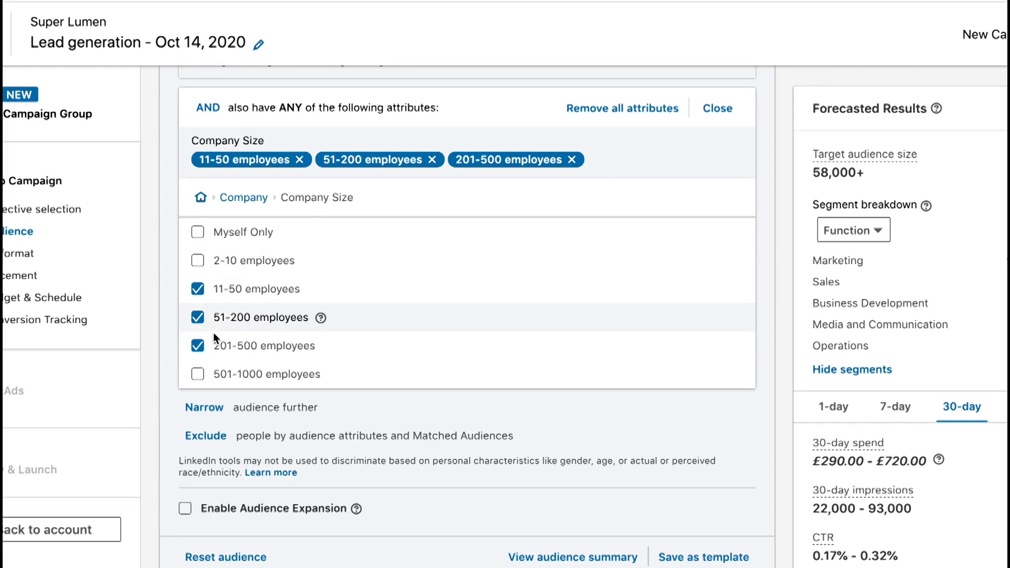
pyautogui.scroll(3, 345, 187)
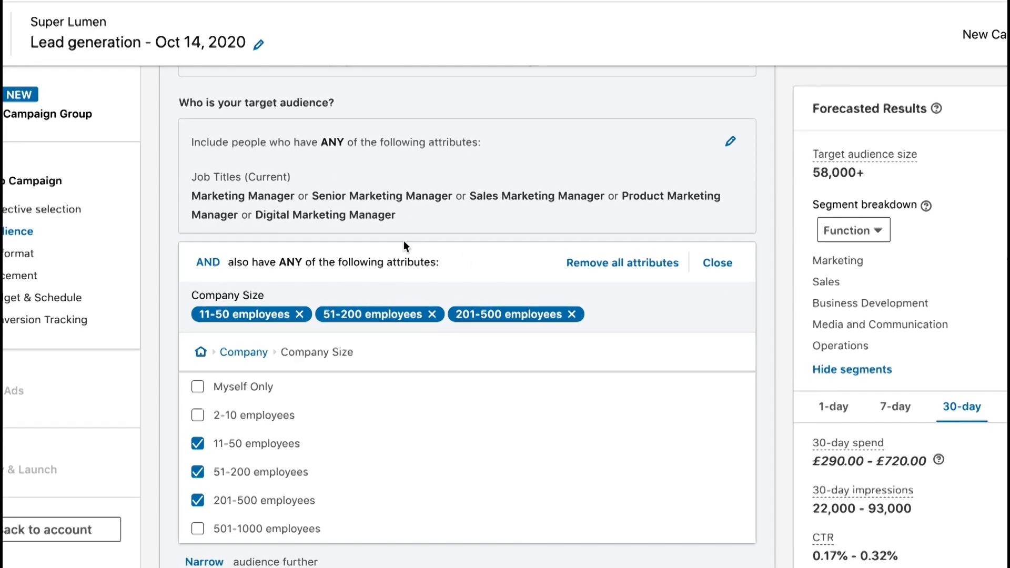
pyautogui.scroll(-3, 357, 330)
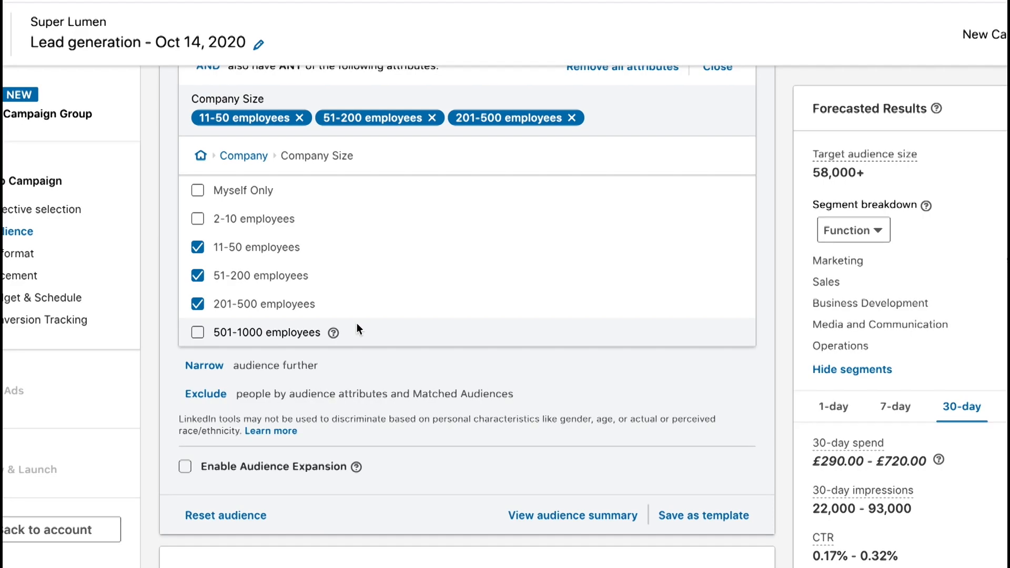
pyautogui.scroll(5, 350, 384)
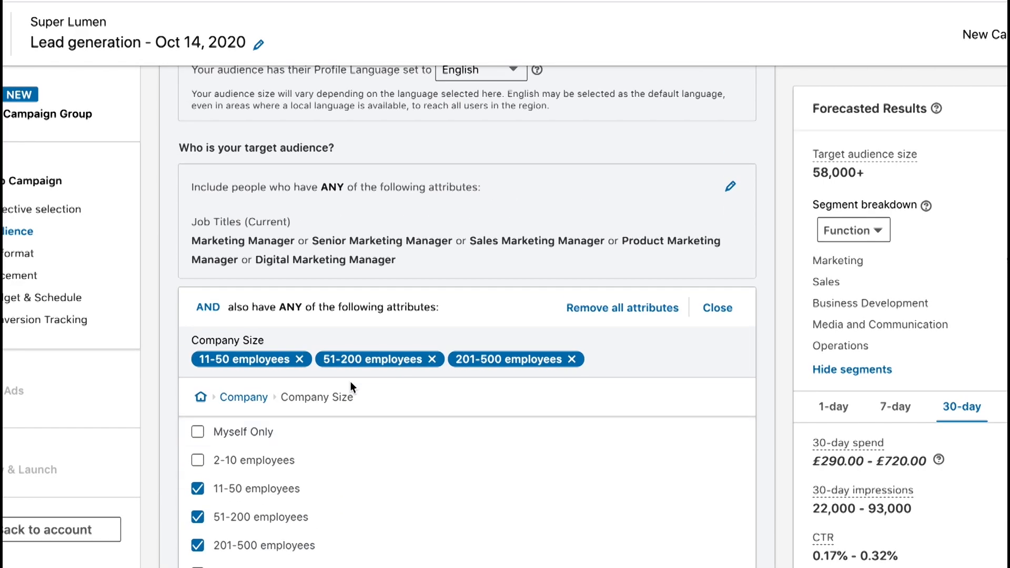
pyautogui.scroll(-2, 350, 471)
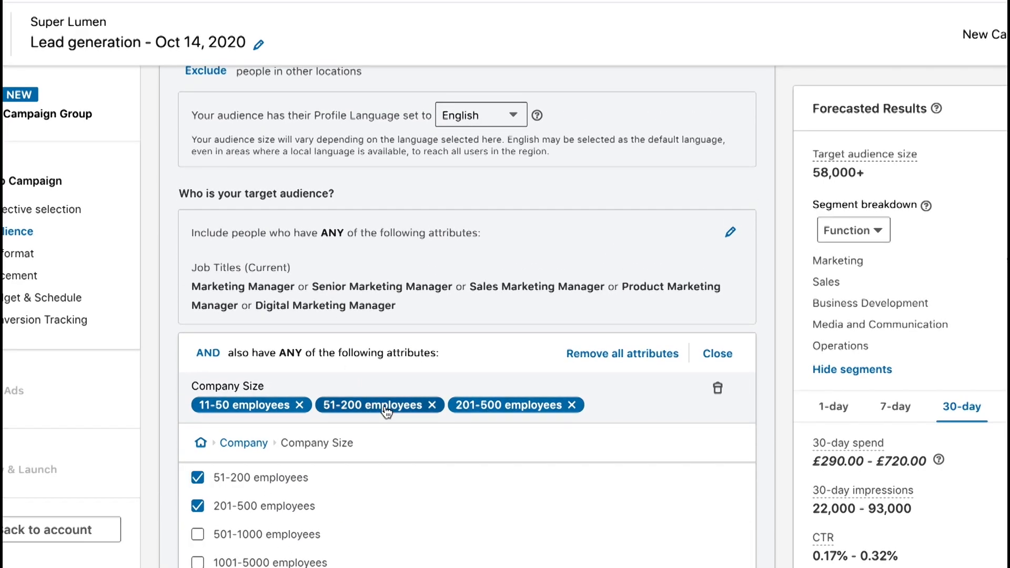
pyautogui.scroll(-4, 485, 415)
pyautogui.scroll(-1, 485, 415)
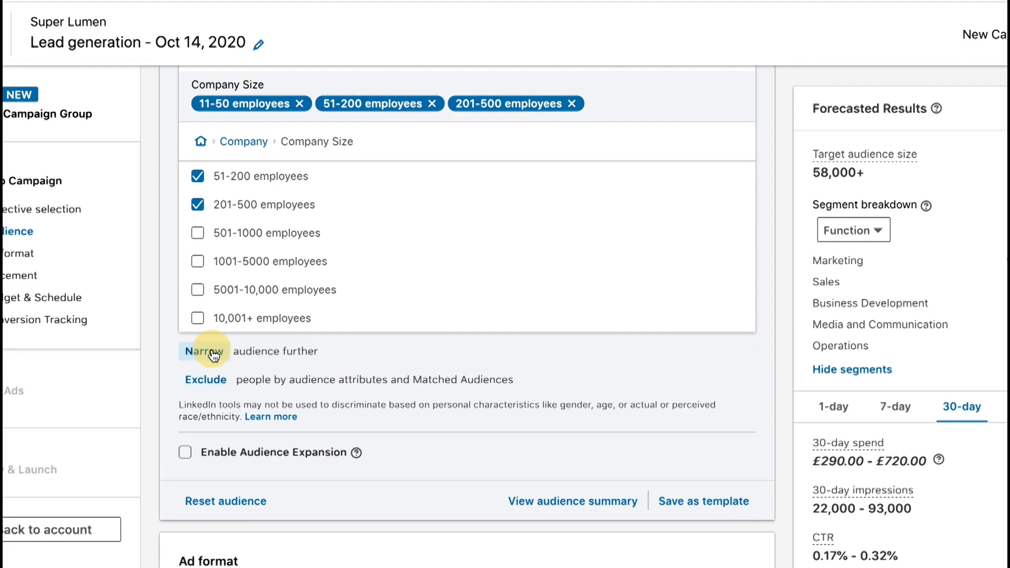
# Step: Narrow the audience with a further condition and browse the Company Industries attribute for the software category
pyautogui.click(213, 356)
pyautogui.click(341, 331)
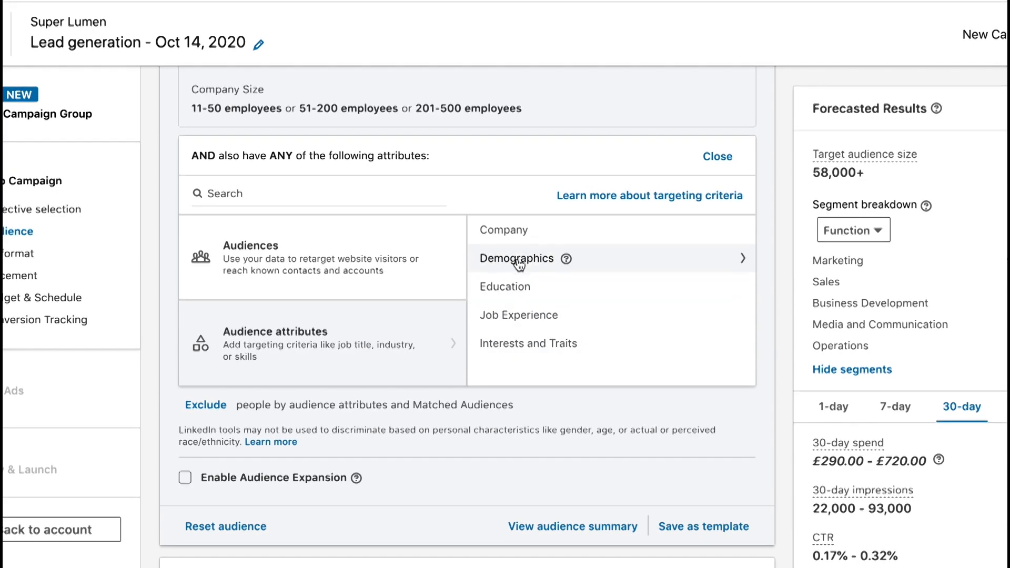
pyautogui.click(525, 236)
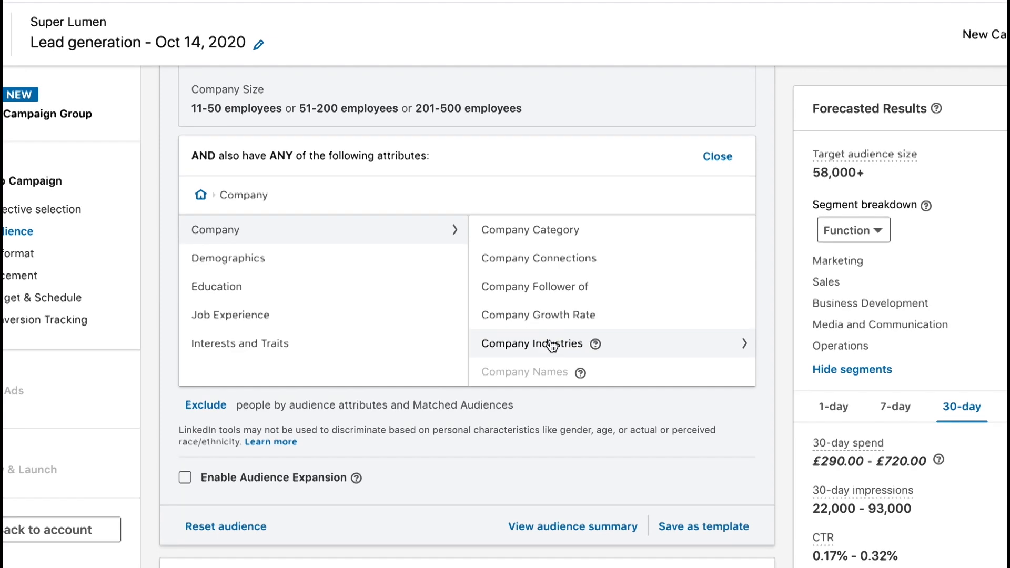
pyautogui.click(552, 346)
pyautogui.scroll(-6, 545, 299)
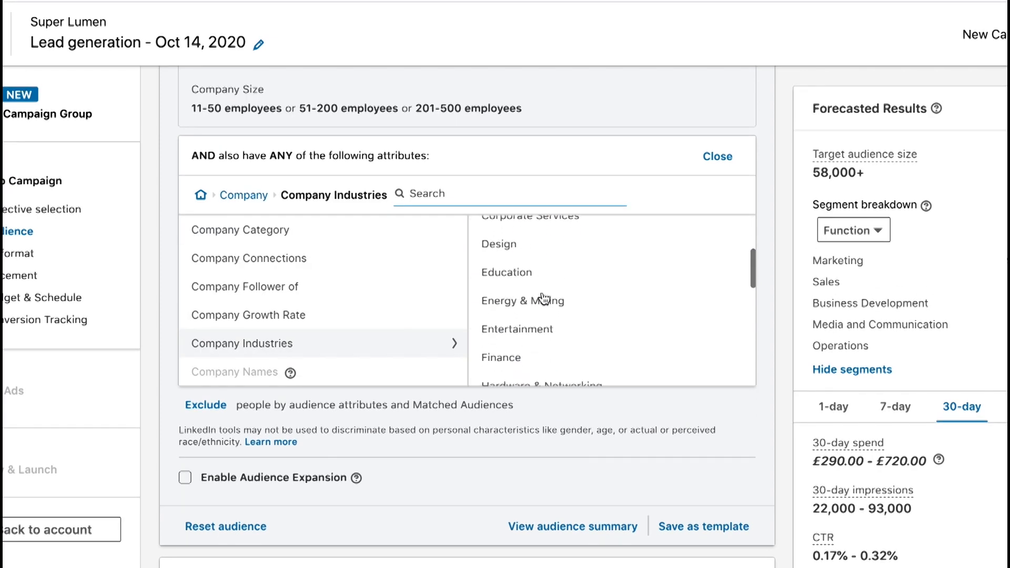
pyautogui.scroll(-5, 542, 363)
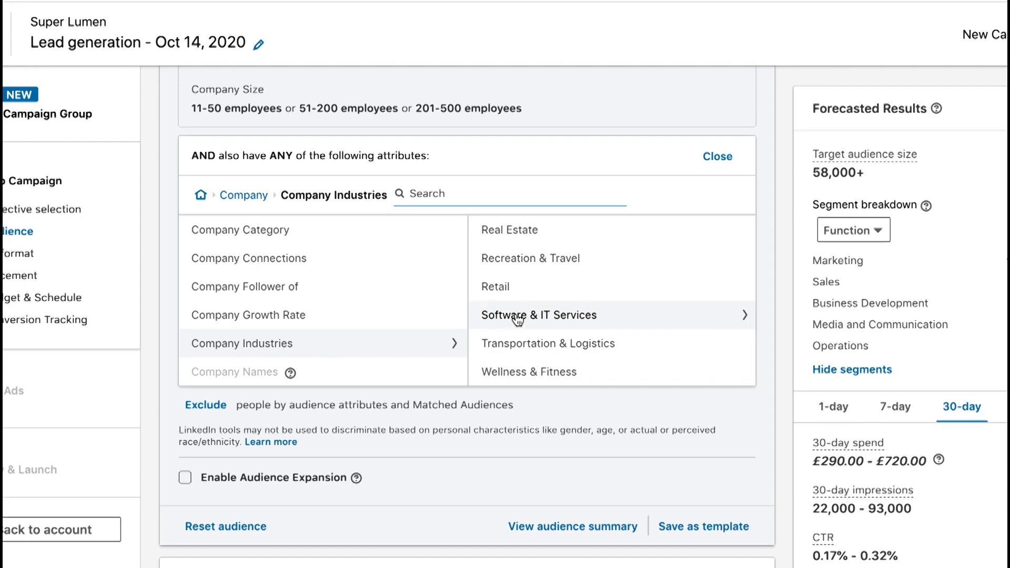
# Step: Include the Software & IT Services industries Computer Software, Information Technology & Services and Internet in the new condition
pyautogui.click(497, 315)
pyautogui.click(488, 259)
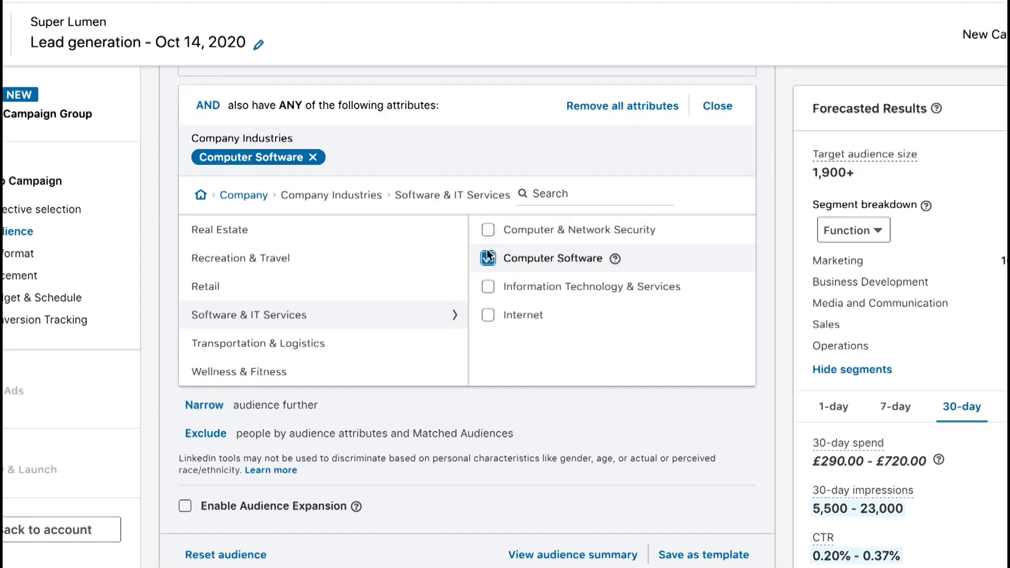
pyautogui.click(488, 287)
pyautogui.click(488, 315)
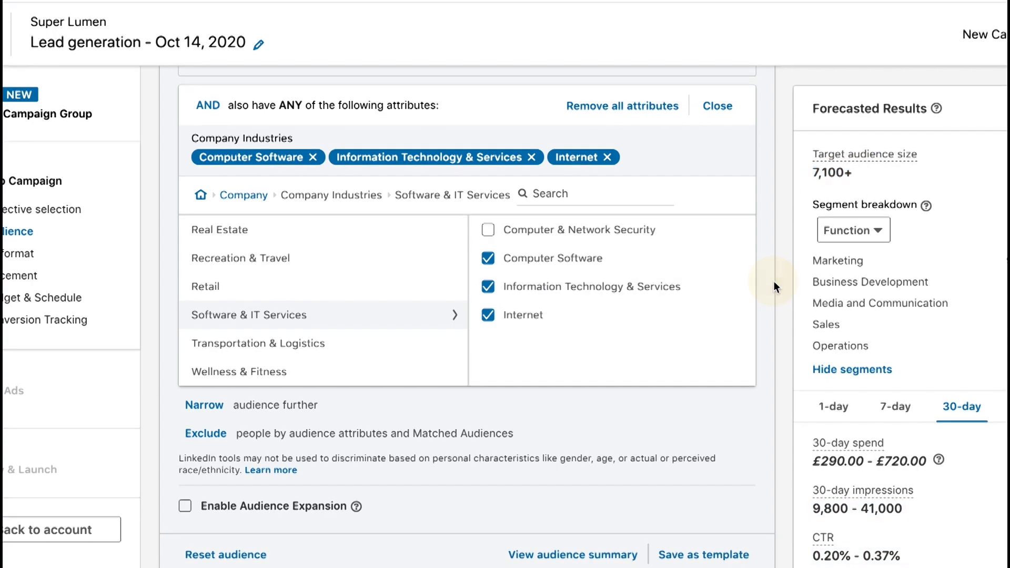
# Step: Review the full audience definition, covering location, profile language, job titles, company sizes and company industries
pyautogui.scroll(-3, 773, 281)
pyautogui.scroll(3, 774, 281)
pyautogui.scroll(3, 773, 281)
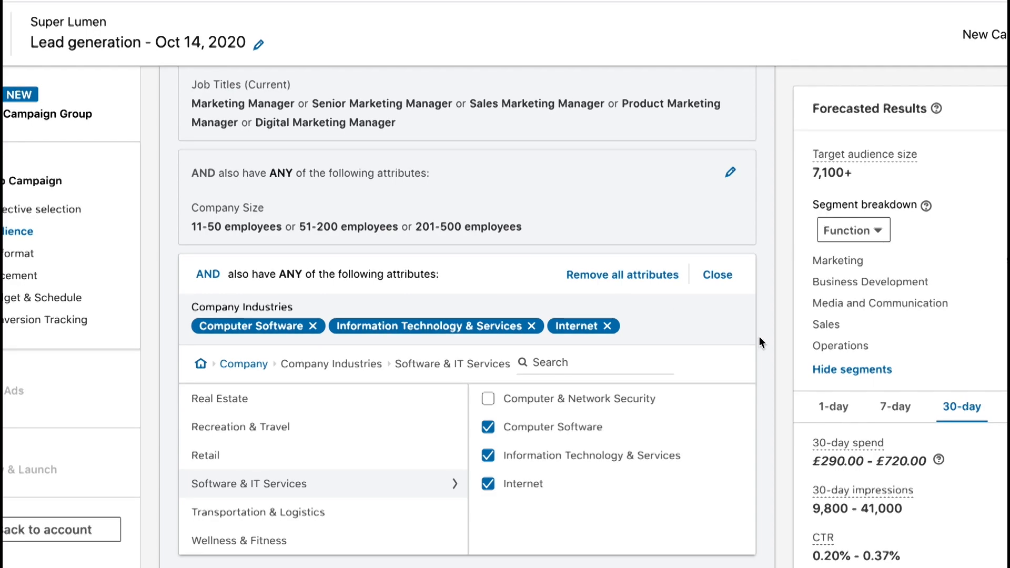
pyautogui.scroll(-5, 759, 336)
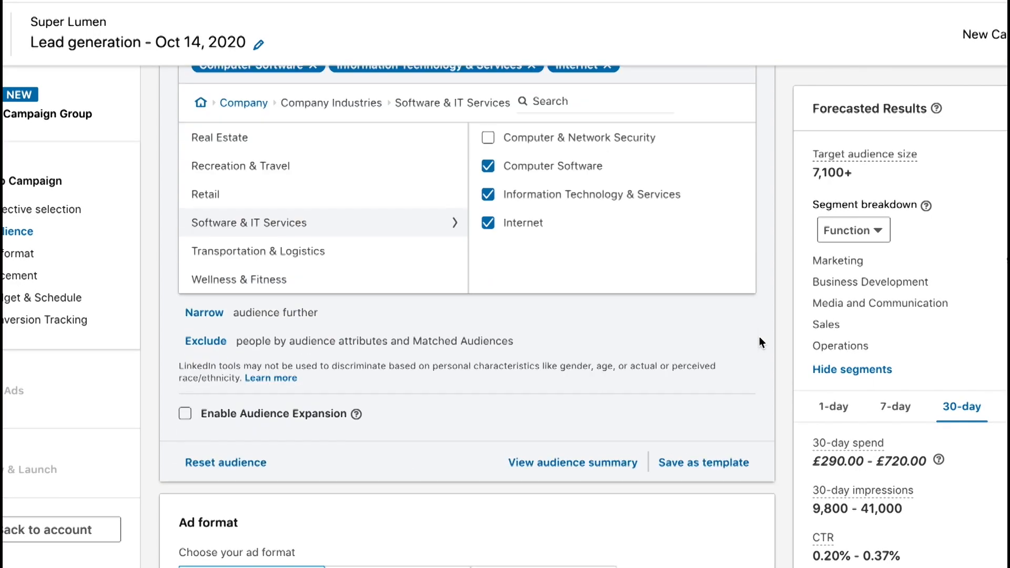
pyautogui.scroll(5, 757, 316)
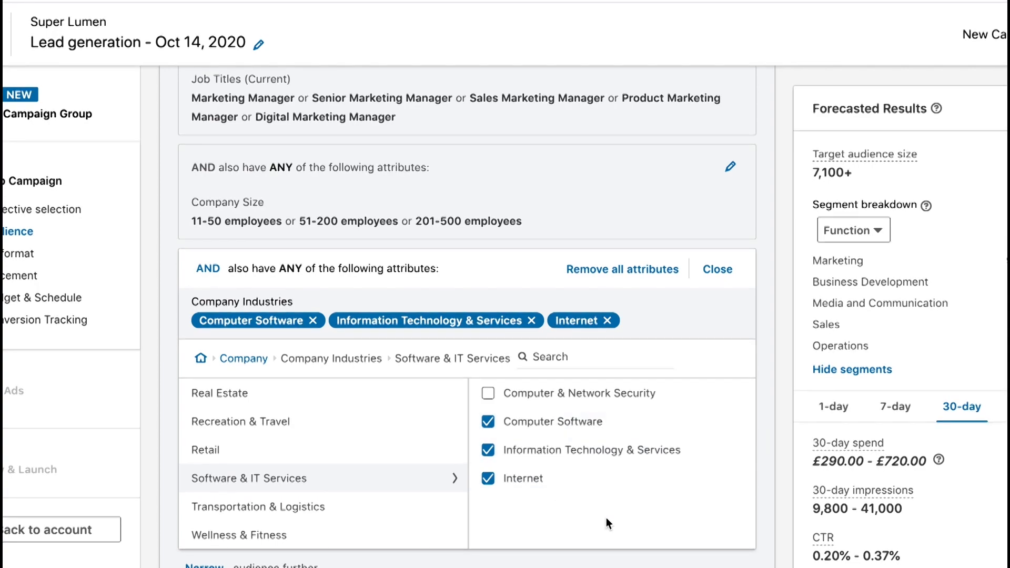
pyautogui.scroll(8, 606, 518)
pyautogui.scroll(-8, 606, 517)
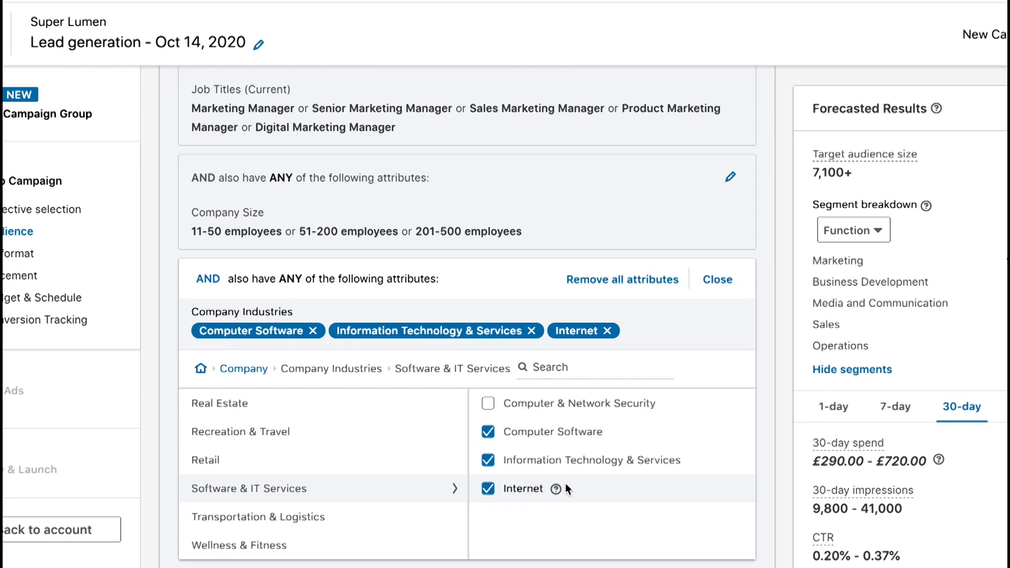
pyautogui.scroll(5, 510, 463)
pyautogui.scroll(1, 513, 448)
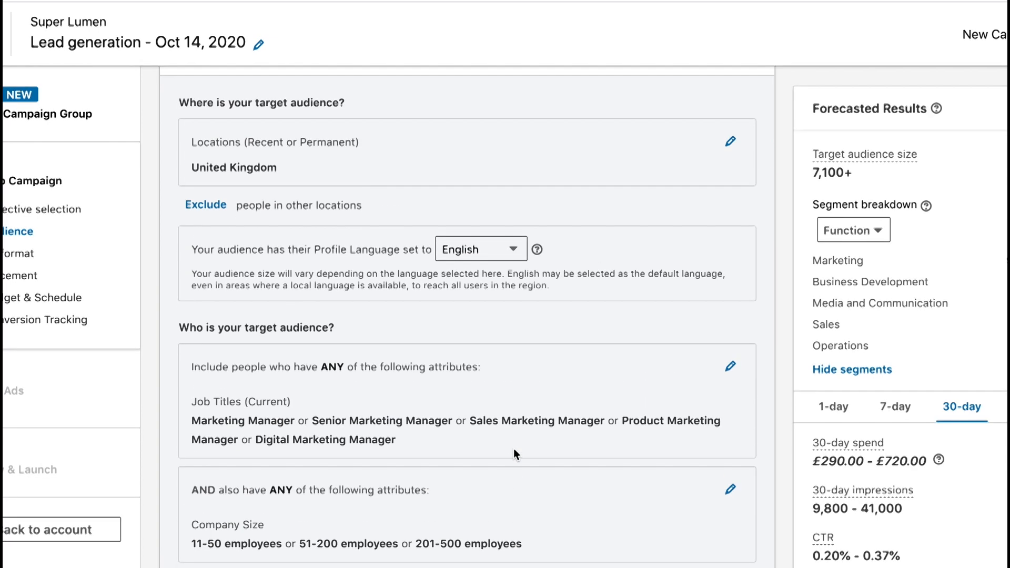
pyautogui.moveTo(311, 421); pyautogui.dragTo(453, 422)
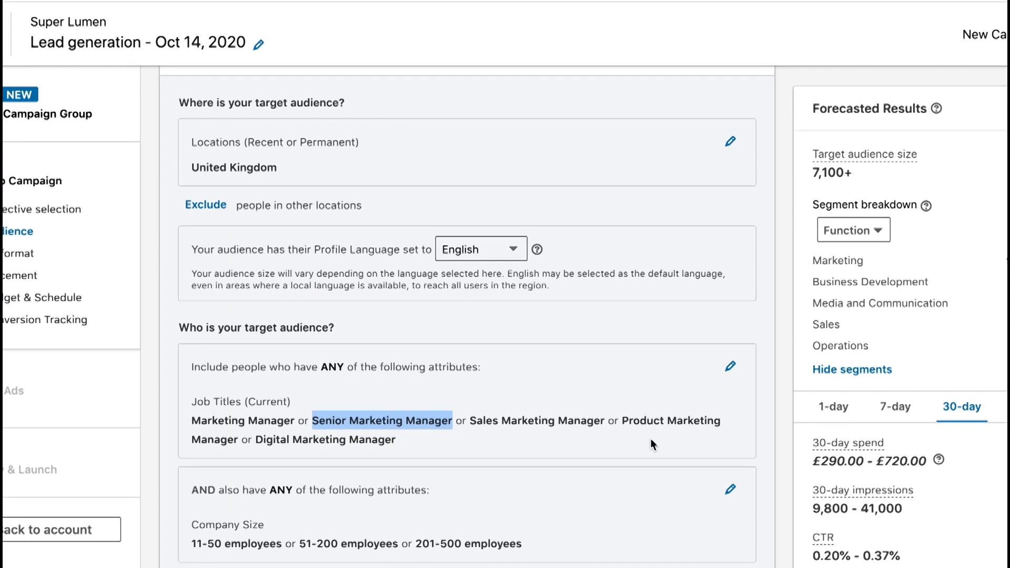
pyautogui.scroll(-5, 756, 428)
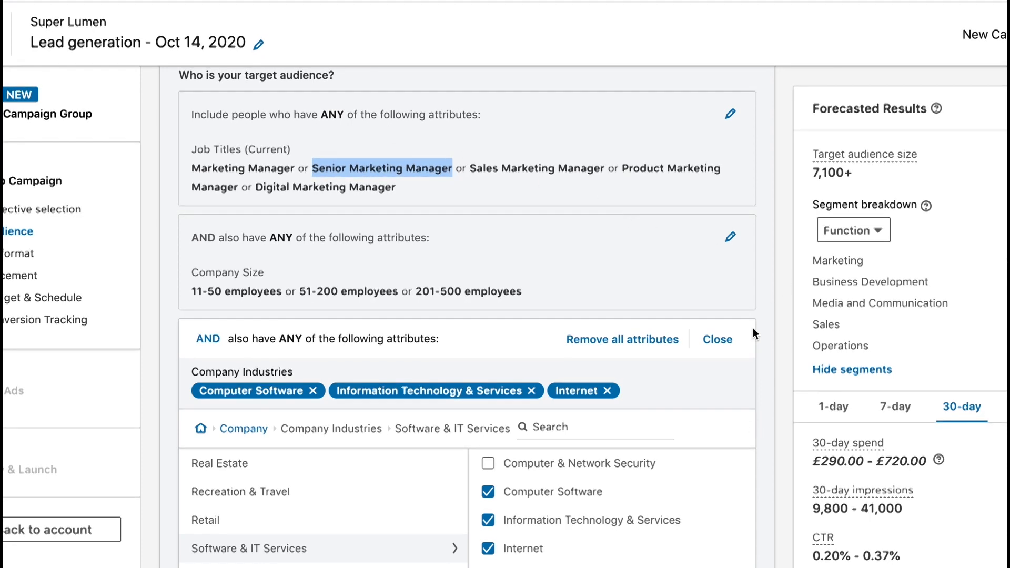
# Step: Check the forecasted target audience size against the combined targeting criteria
pyautogui.moveTo(812, 173); pyautogui.dragTo(843, 175)
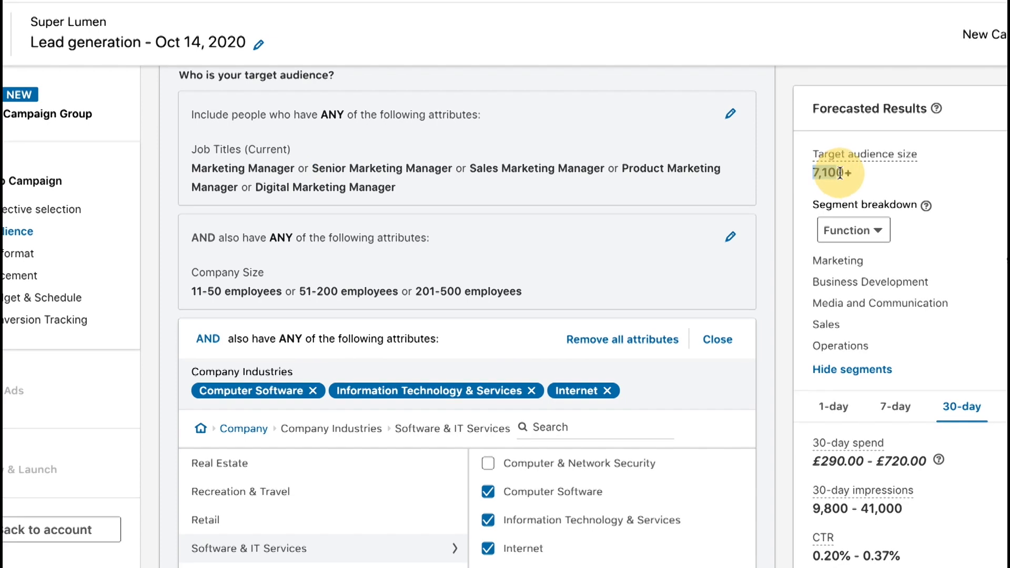
pyautogui.click(841, 171)
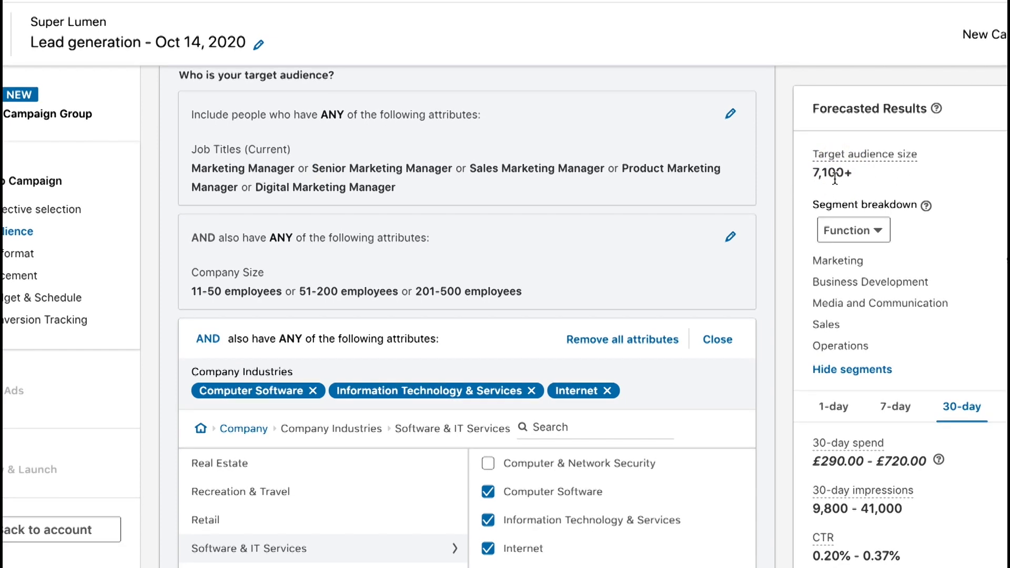
pyautogui.scroll(-15, 780, 275)
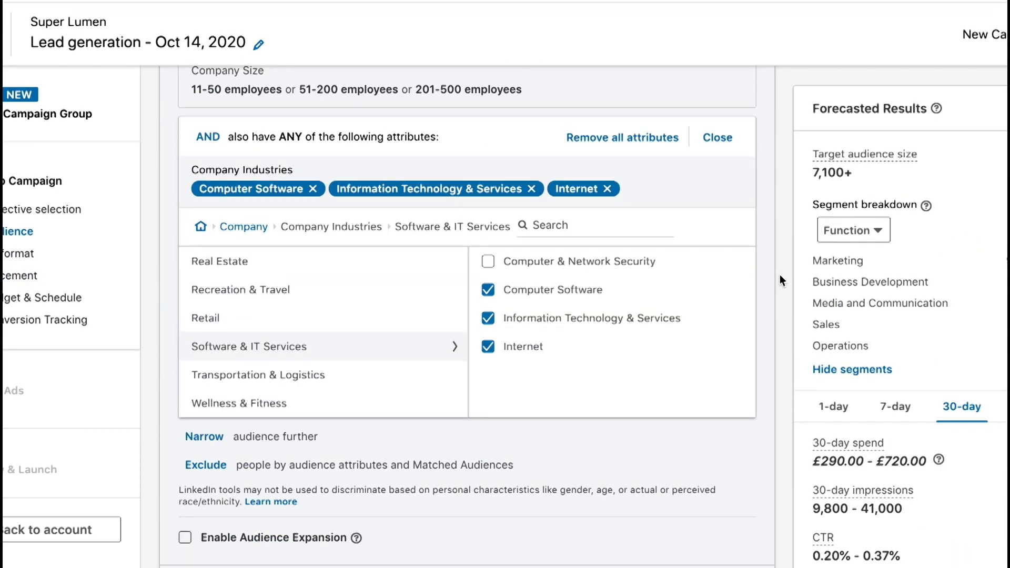
pyautogui.scroll(5, 518, 260)
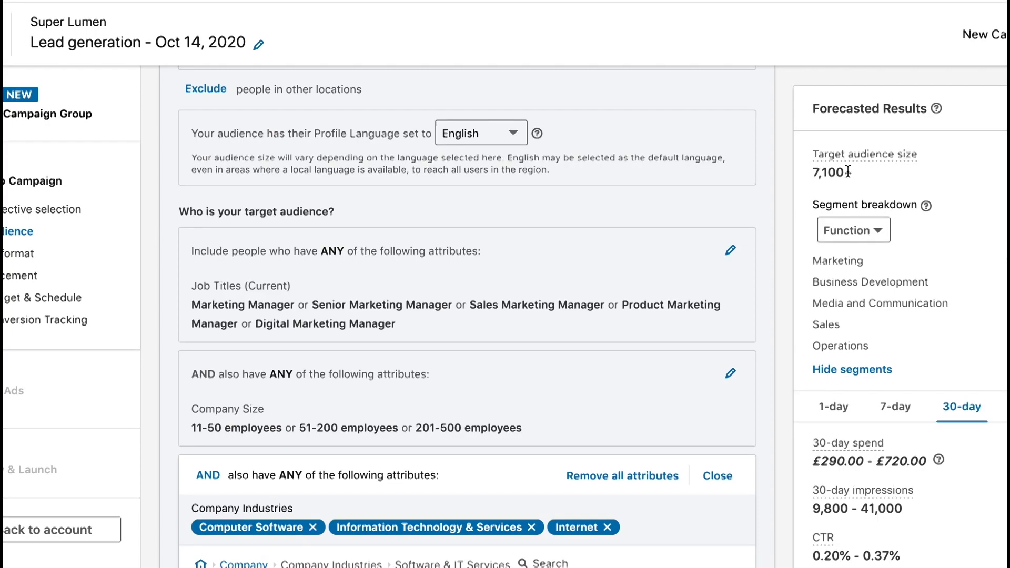
# Step: Examine the ad format choices and the LinkedIn Audience Network placement option
pyautogui.scroll(-10, 785, 361)
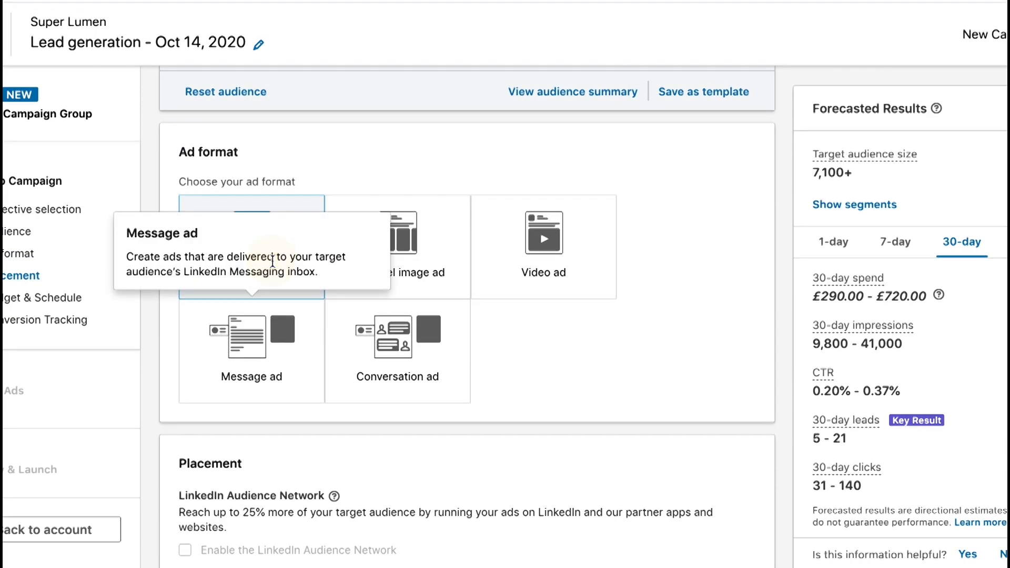
pyautogui.scroll(4, 280, 198)
pyautogui.scroll(3, 280, 197)
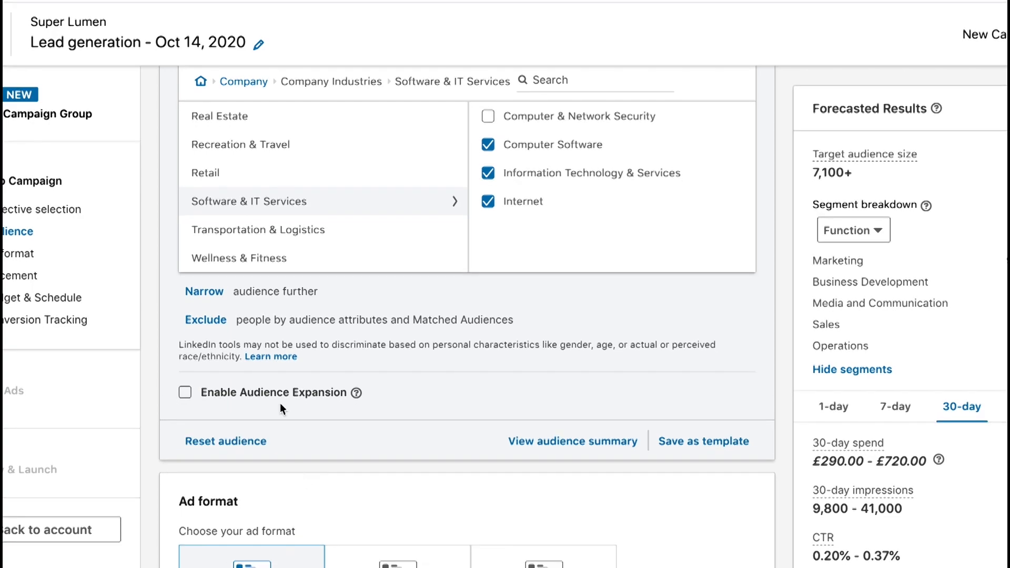
pyautogui.scroll(-5, 316, 421)
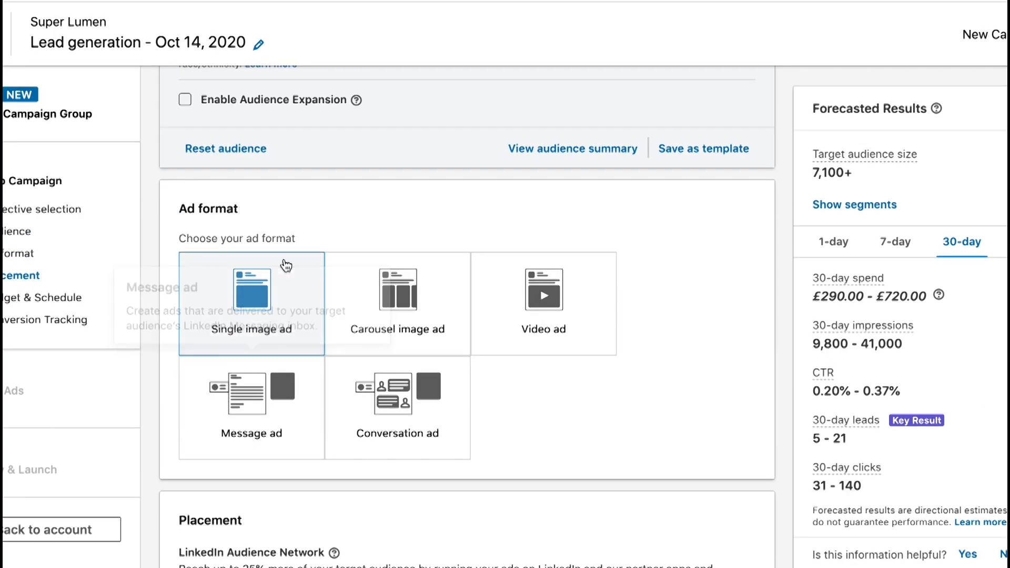
pyautogui.scroll(-4, 304, 380)
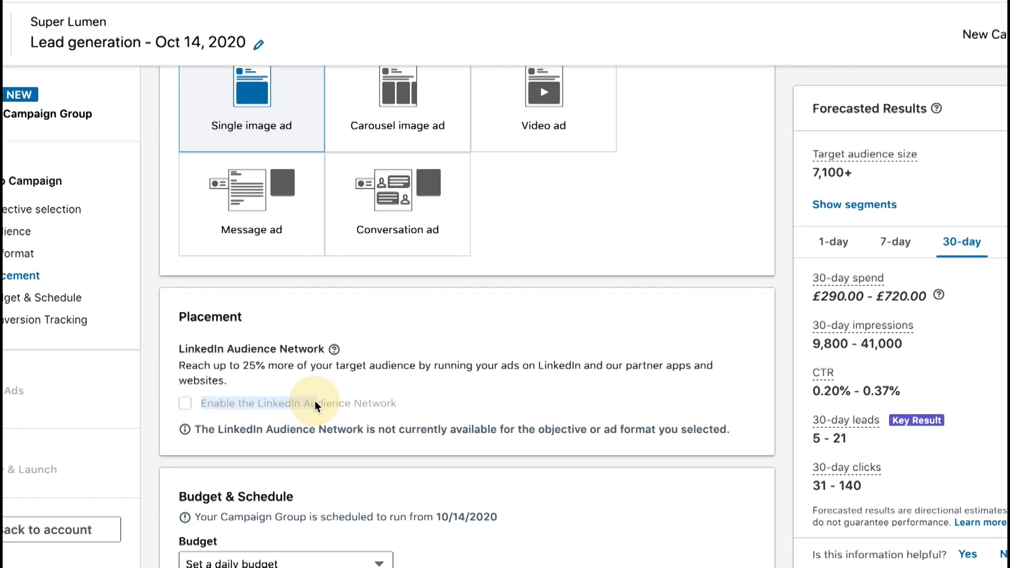
pyautogui.scroll(-1, 294, 405)
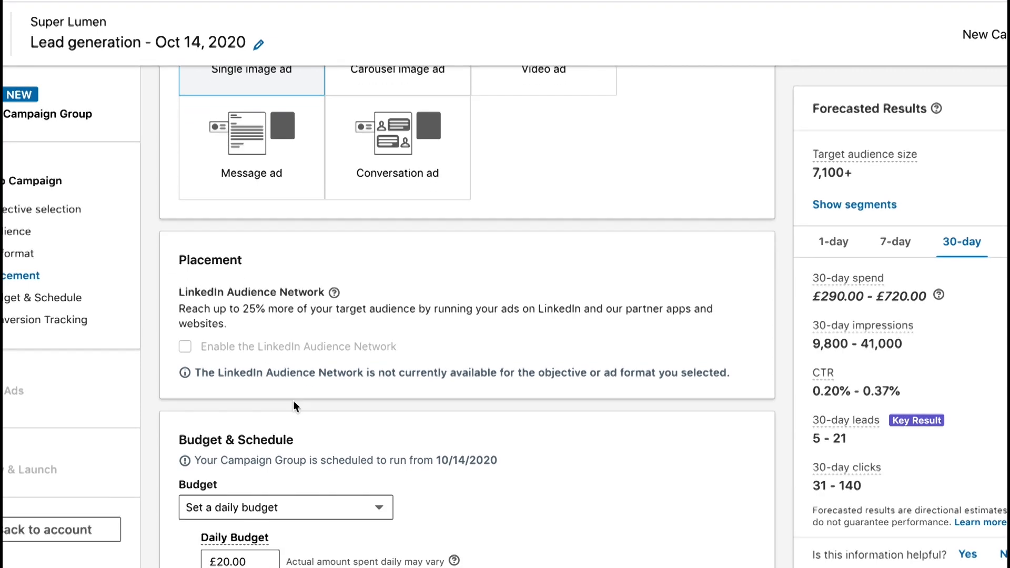
pyautogui.moveTo(305, 348); pyautogui.dragTo(411, 354)
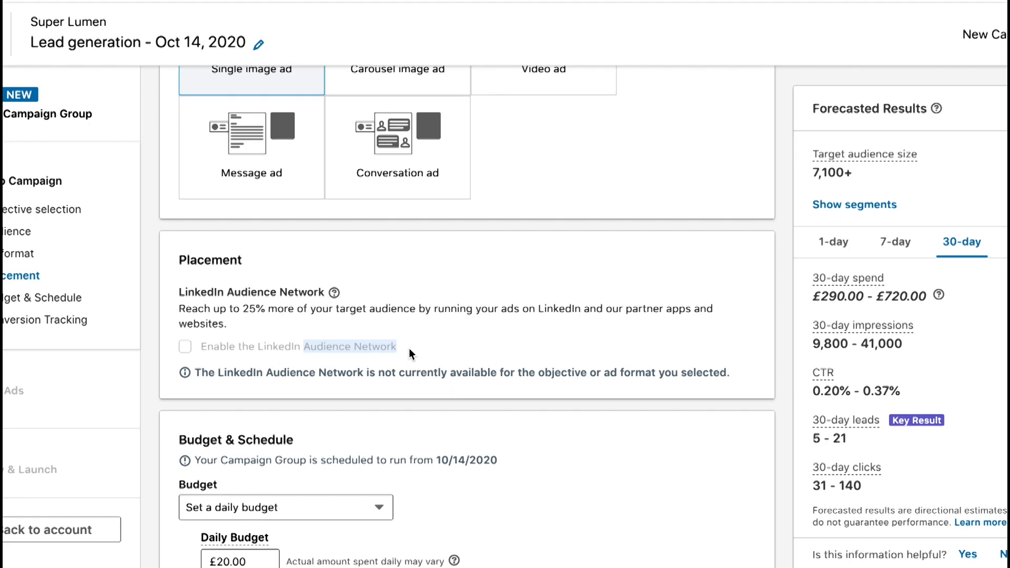
# Step: Set the campaign's daily budget to £50.00
pyautogui.scroll(-6, 456, 415)
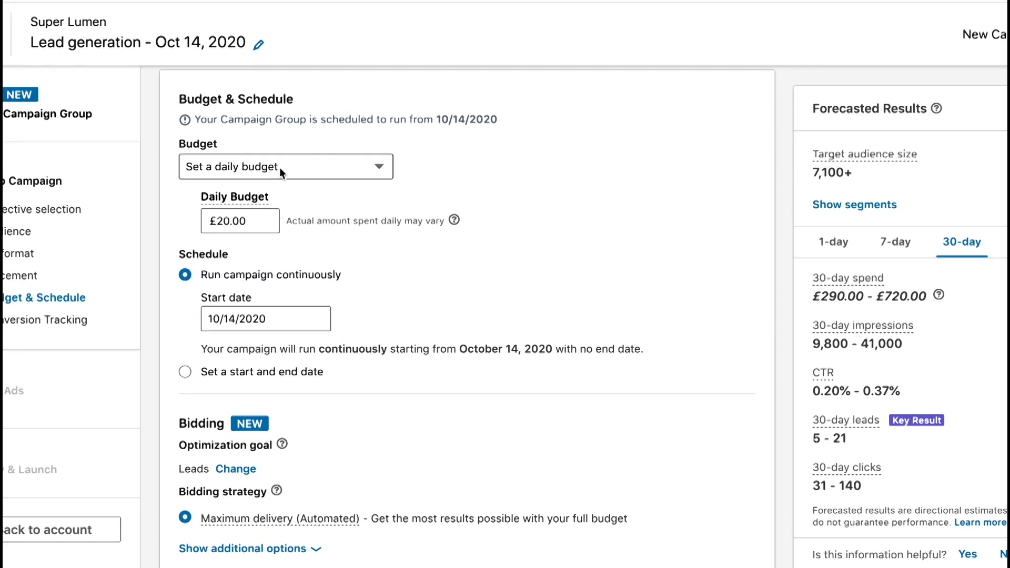
pyautogui.doubleClick(245, 225)
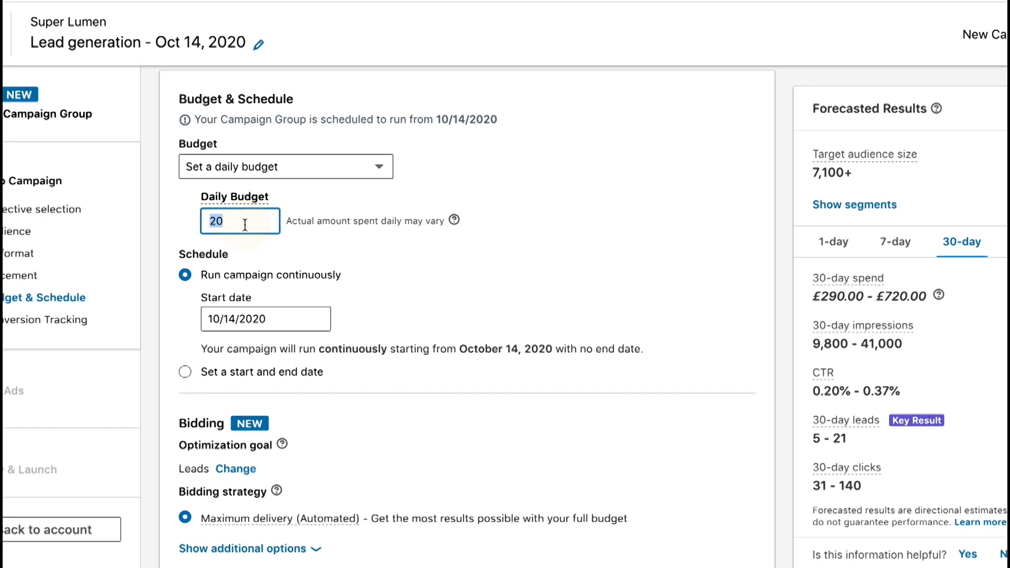
pyautogui.click(354, 252)
pyautogui.scroll(-1, 290, 322)
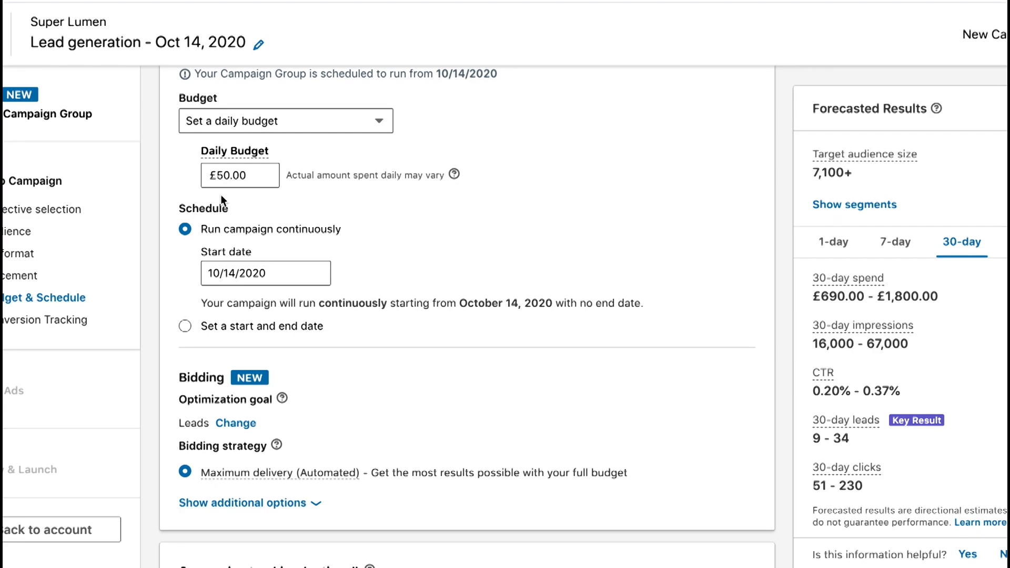
# Step: Reveal the additional bidding strategies and switch the campaign to Manual bidding (Enhanced)
pyautogui.scroll(-2, 344, 305)
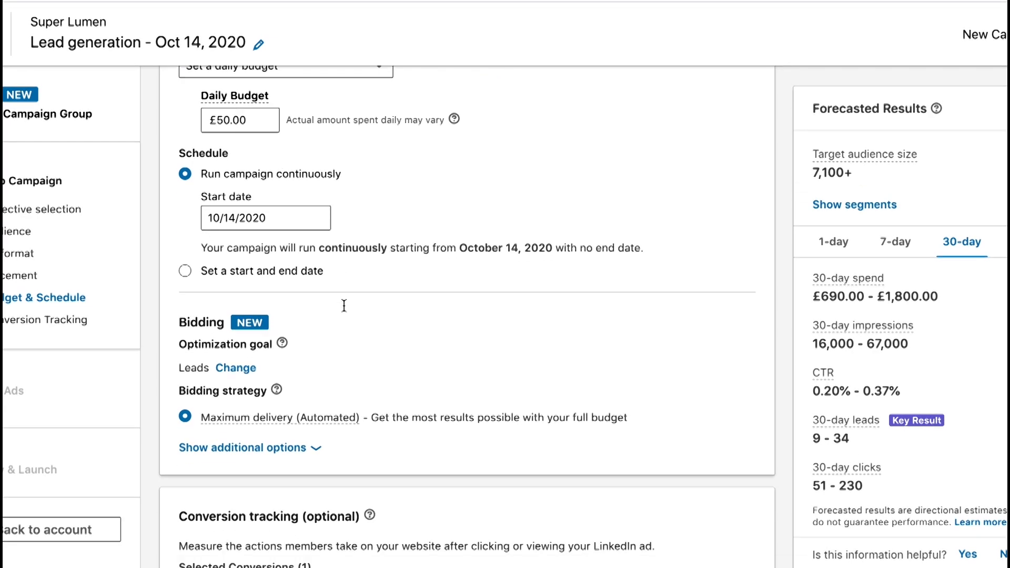
pyautogui.moveTo(226, 368)
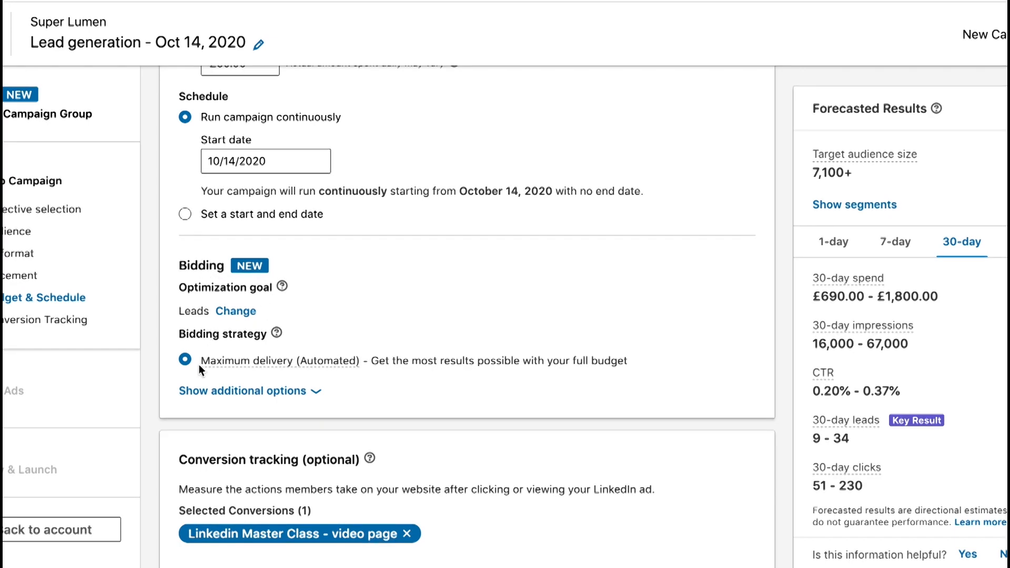
pyautogui.click(190, 390)
pyautogui.click(185, 359)
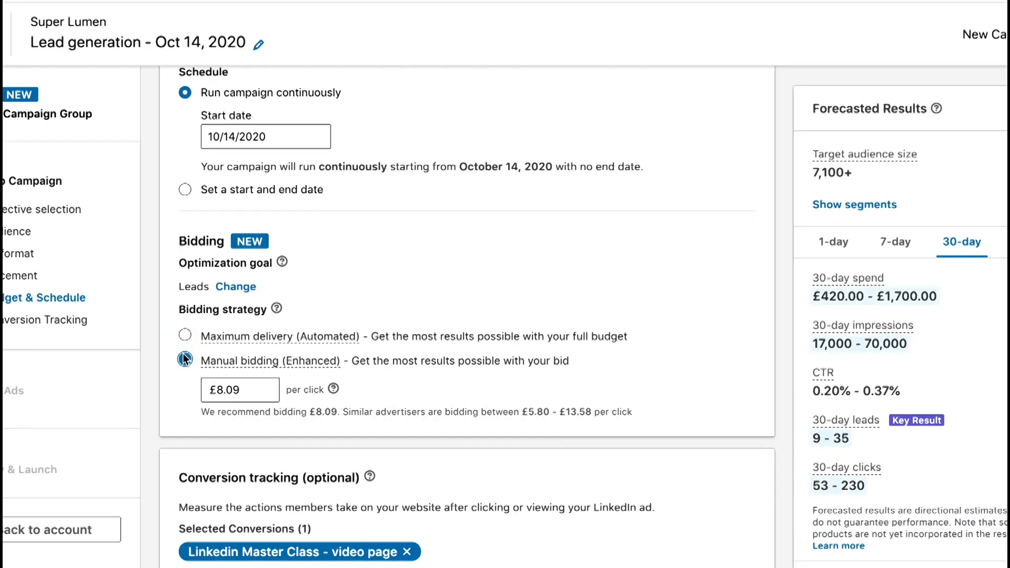
# Step: Try a manual bid of £1 per click
pyautogui.moveTo(215, 391); pyautogui.dragTo(245, 393)
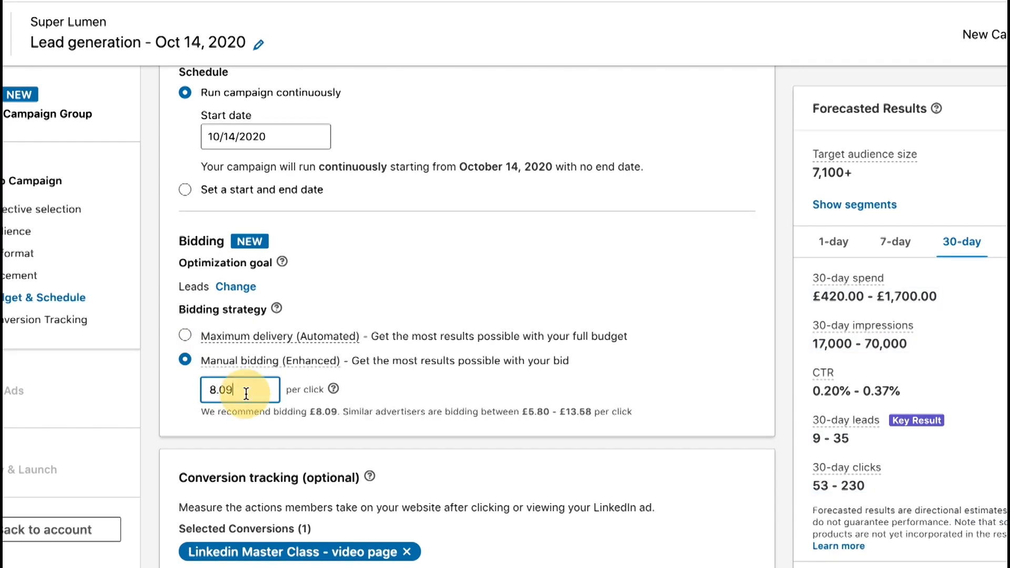
pyautogui.doubleClick(240, 383)
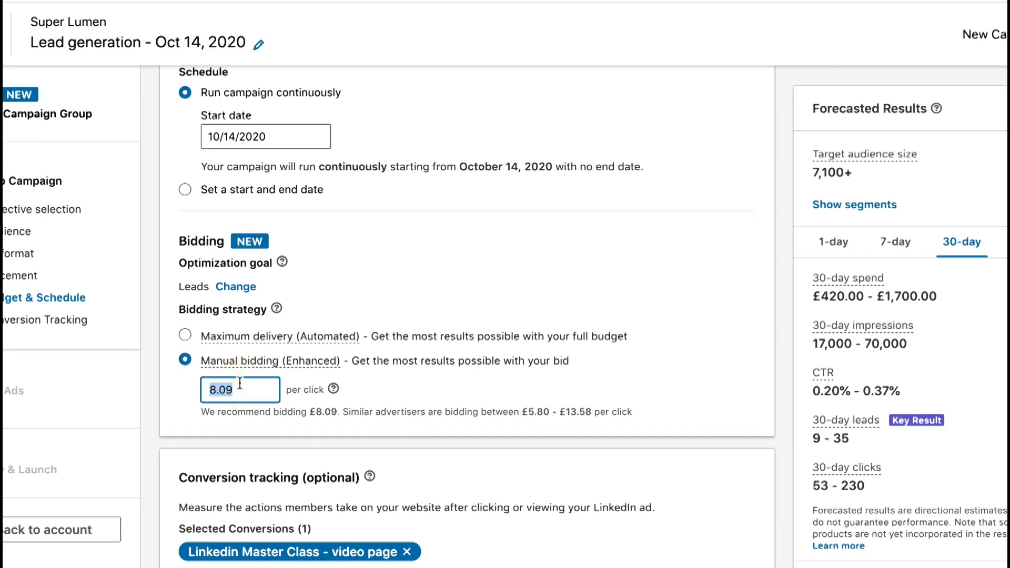
pyautogui.write('1')
pyautogui.click(380, 385)
# Step: Set the manual bid to £1.35 per click
pyautogui.click(270, 389)
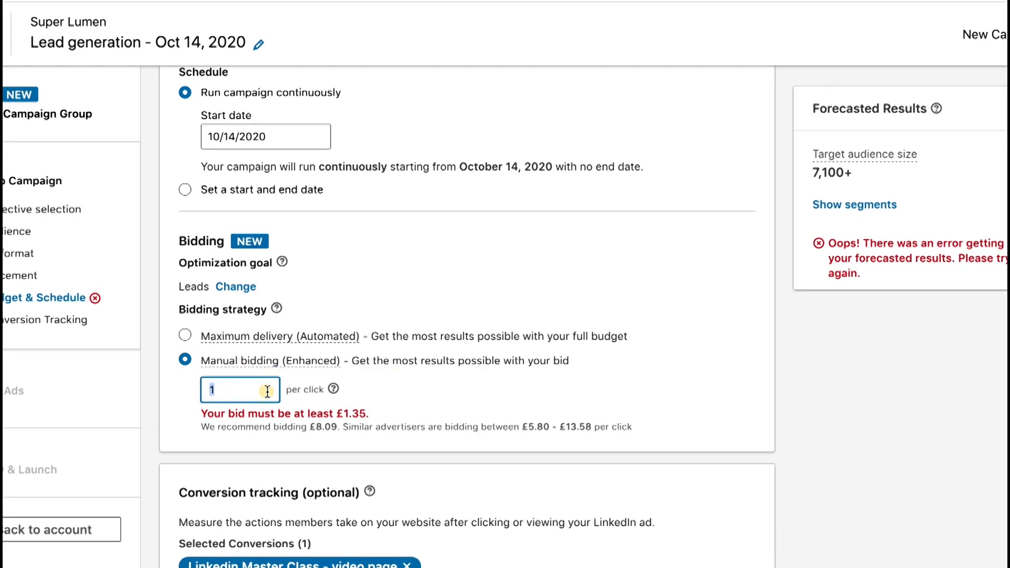
pyautogui.write('.35')
pyautogui.click(411, 398)
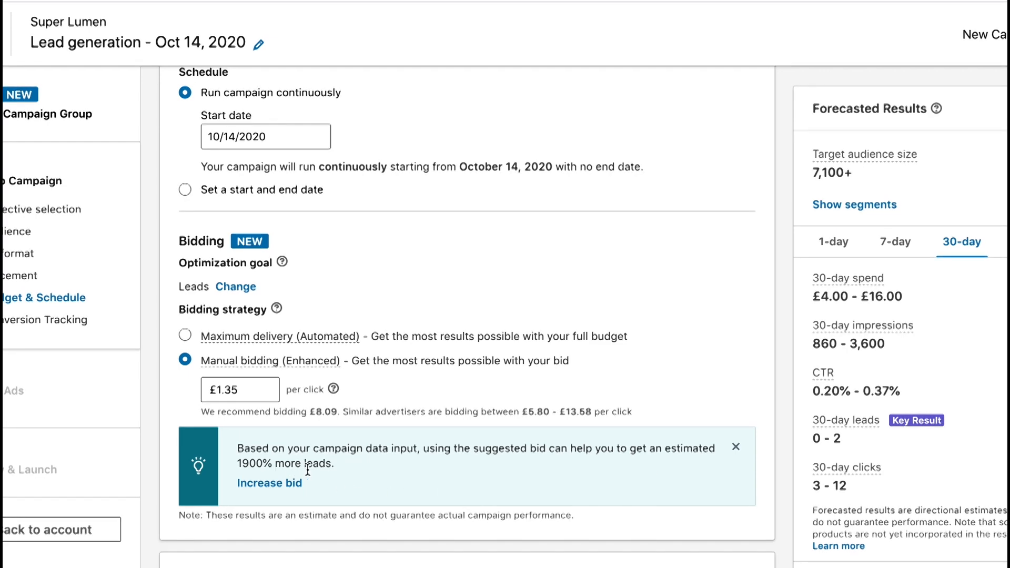
# Step: Dismiss the tip about increasing the bid and examine the bid range of similar advertisers
pyautogui.click(737, 447)
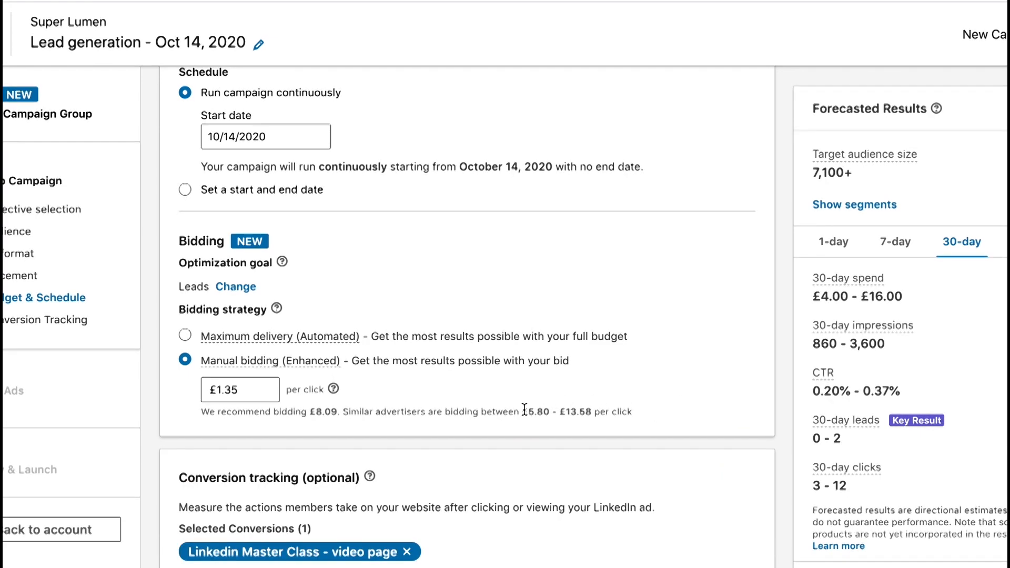
pyautogui.moveTo(524, 412); pyautogui.dragTo(548, 412)
pyautogui.click(548, 411)
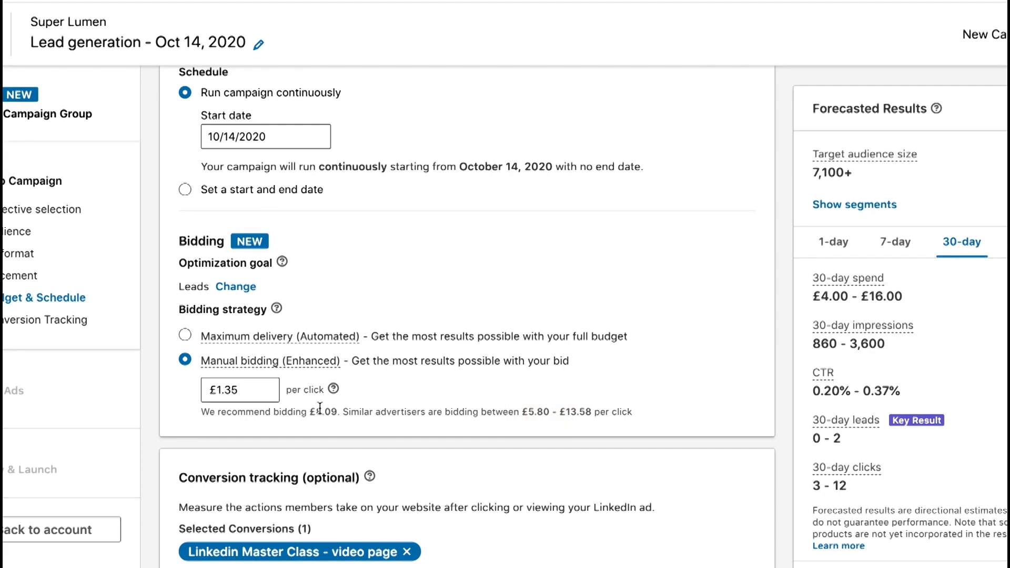
# Step: Remove the "Linkedin Master Class - video page" conversion from the campaign's conversion tracking, leaving the campaign unsaved for now
pyautogui.scroll(-2, 434, 402)
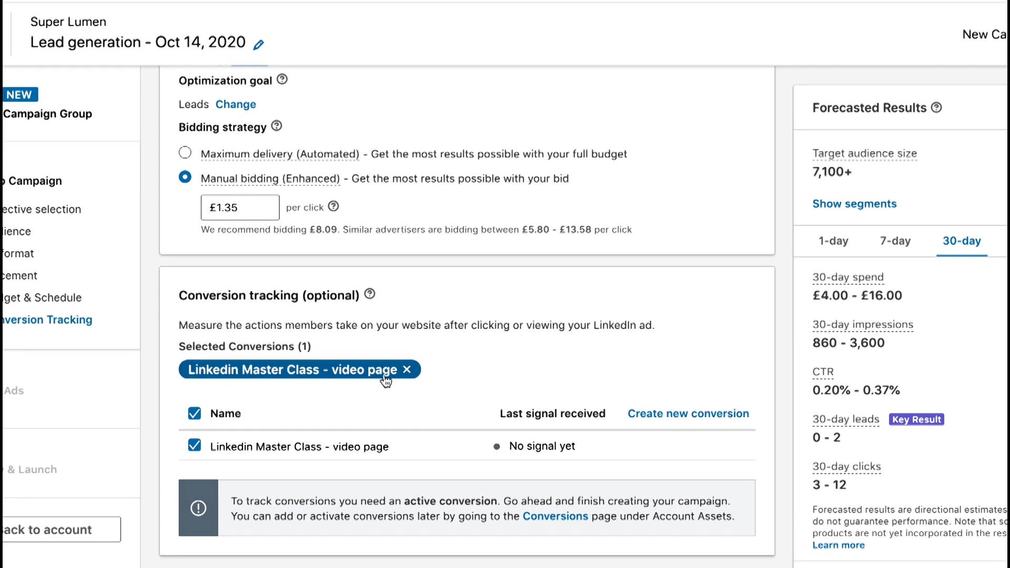
pyautogui.click(407, 433)
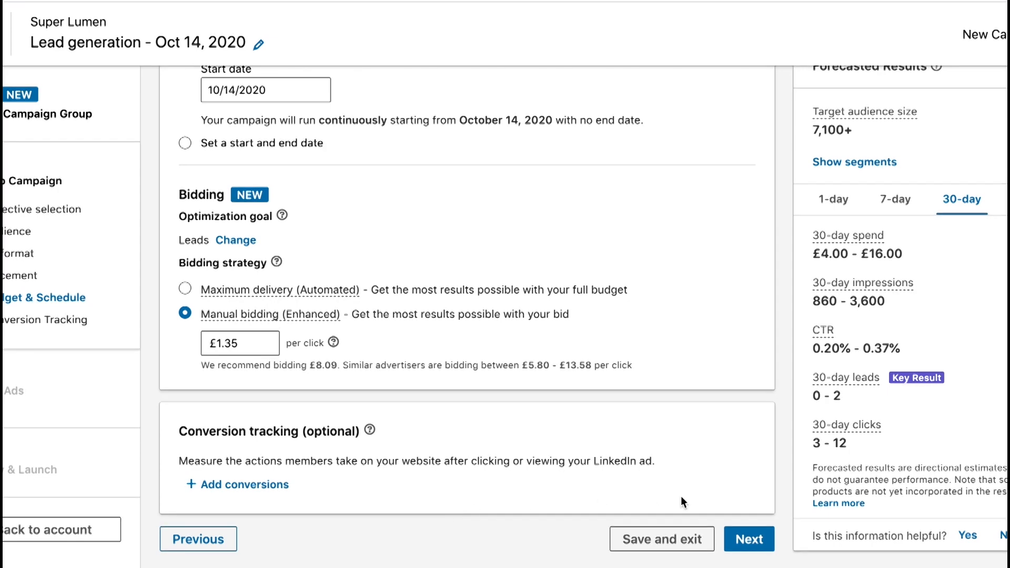
pyautogui.click(752, 550)
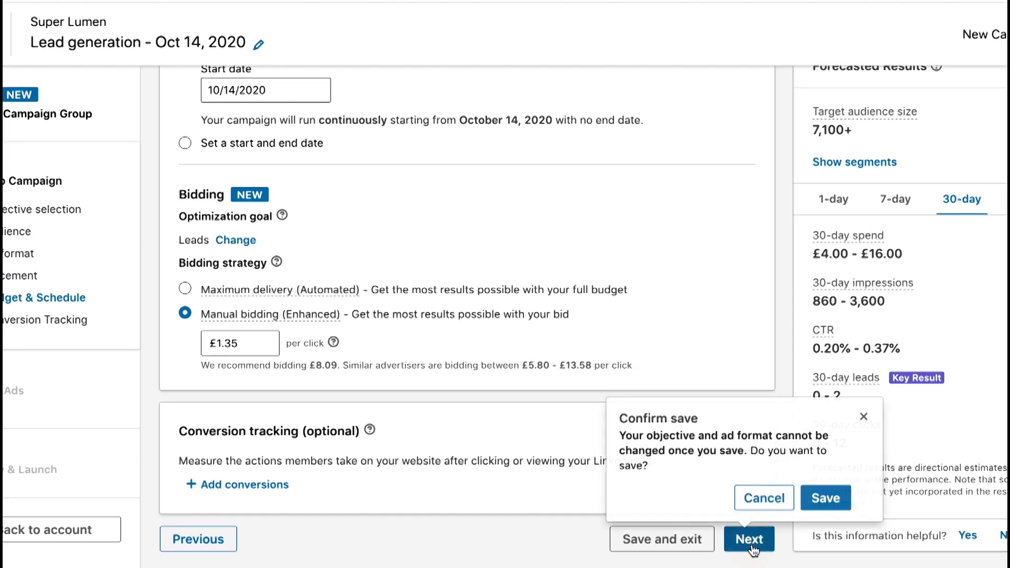
pyautogui.click(865, 416)
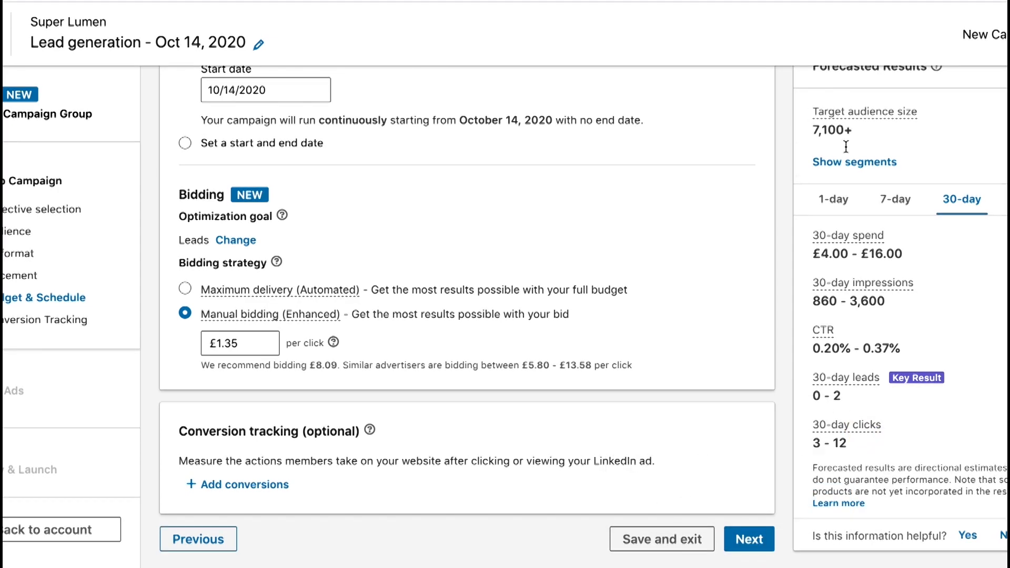
# Step: Review the 30-day forecasted results for spend, impressions and leads at the current bid
pyautogui.scroll(5, 885, 277)
pyautogui.scroll(-3, 885, 277)
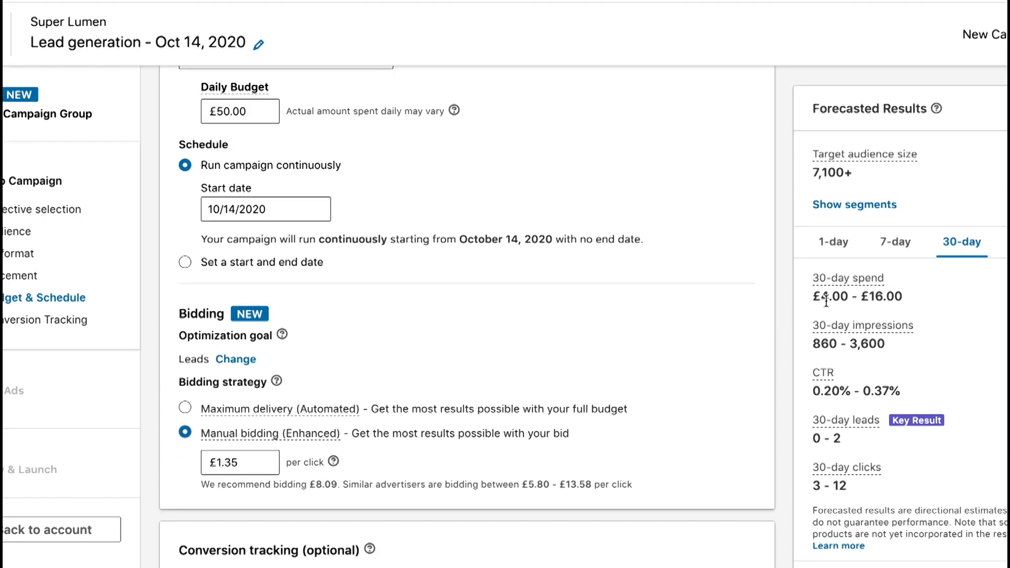
pyautogui.moveTo(805, 298); pyautogui.dragTo(915, 305)
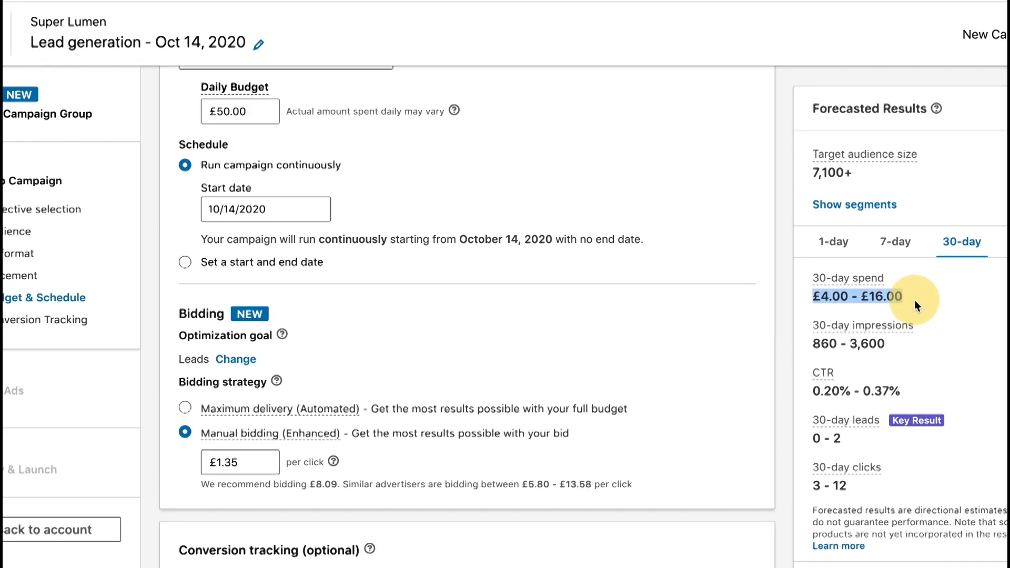
pyautogui.click(894, 300)
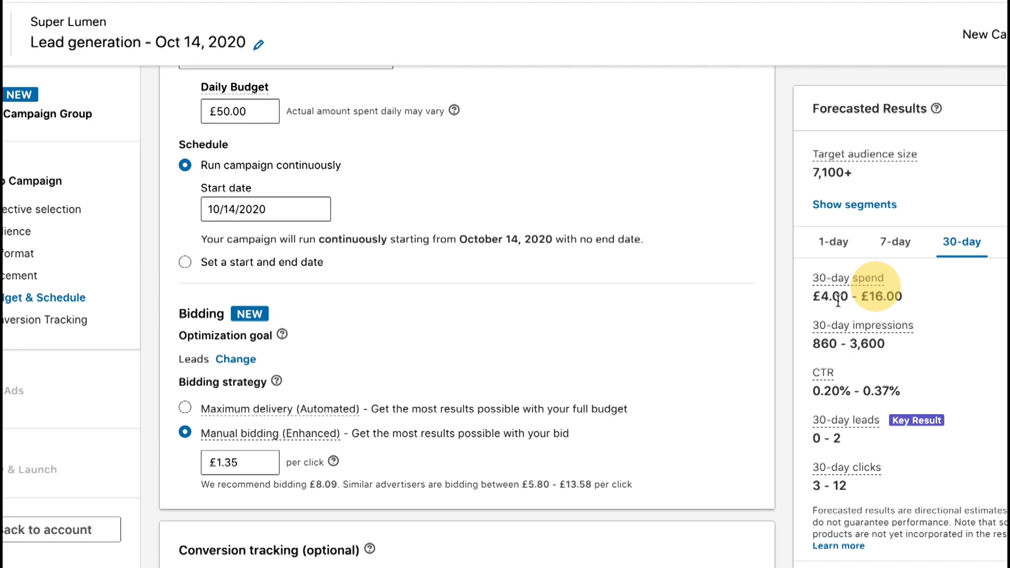
pyautogui.moveTo(830, 300); pyautogui.dragTo(901, 323)
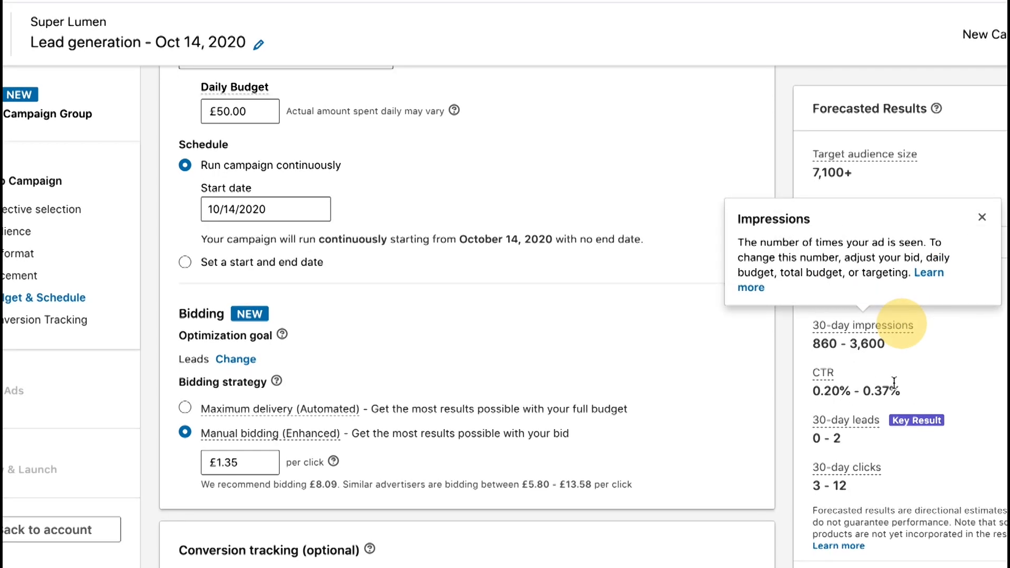
pyautogui.click(841, 439)
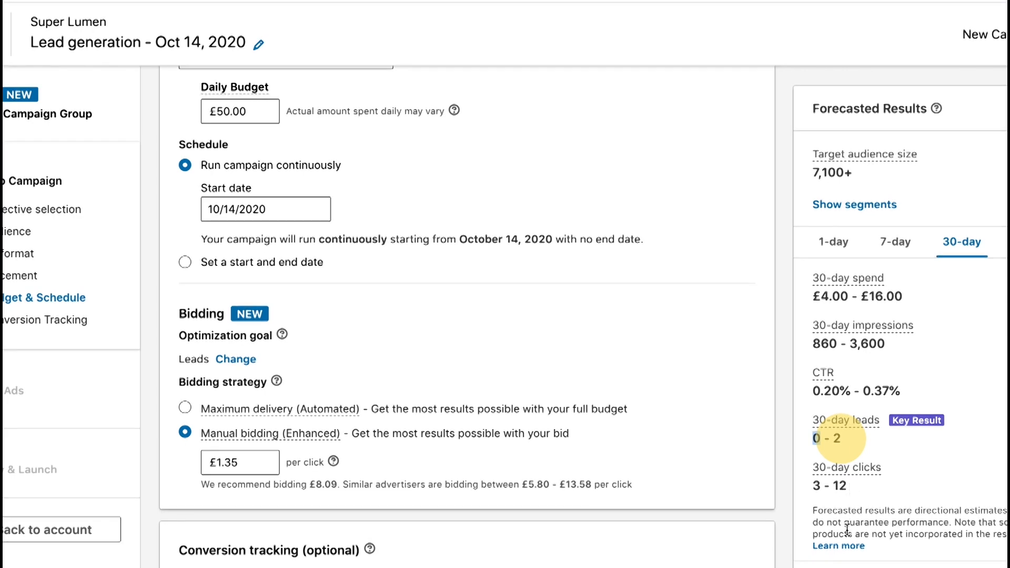
# Step: Save the campaign settings, confirming the objective and ad format, and proceed to the ad setup
pyautogui.scroll(-3, 815, 500)
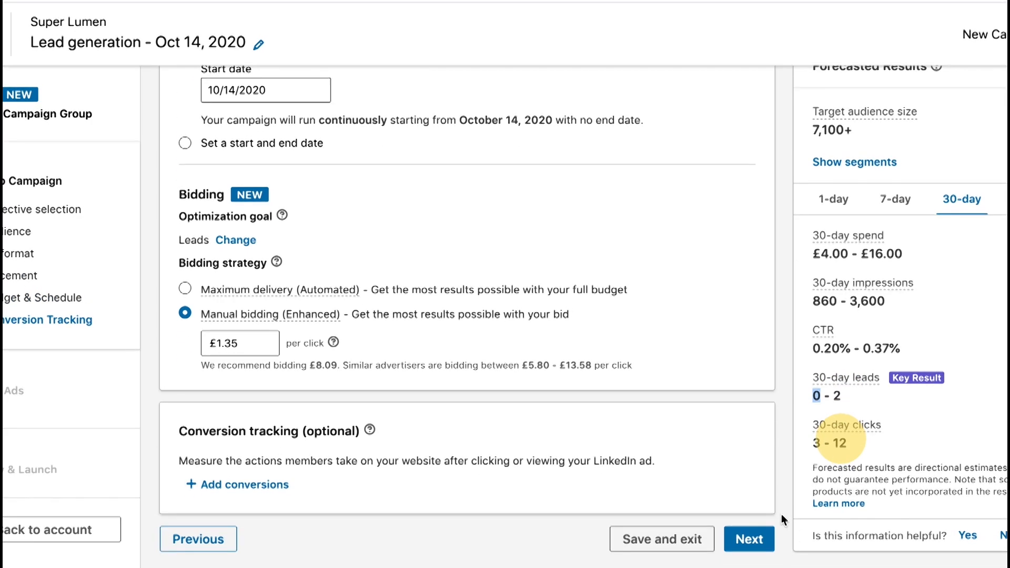
pyautogui.click(749, 538)
pyautogui.click(825, 497)
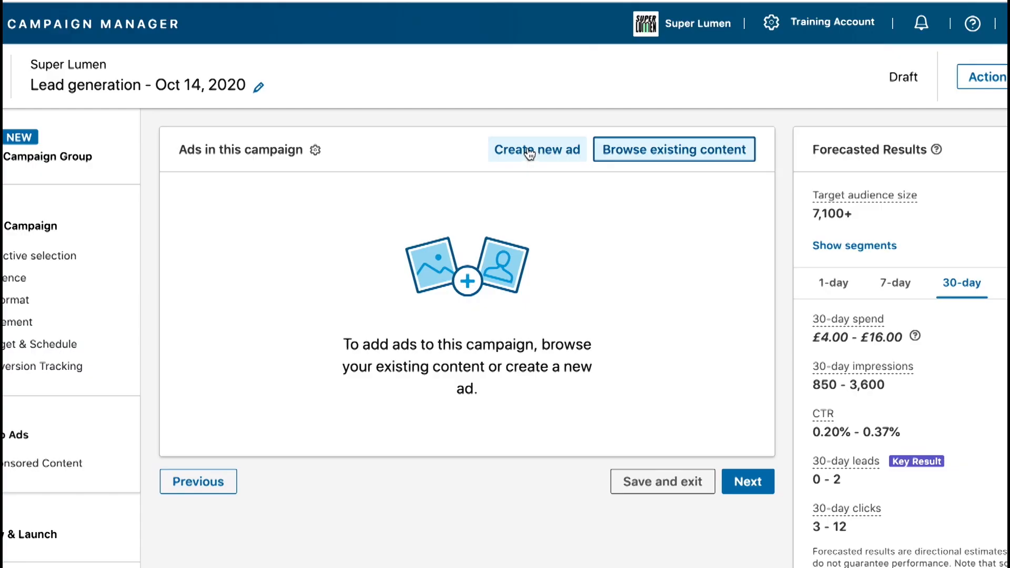
# Step: Start a new single image ad in this campaign and name it "LG | LI Report | Marketing Manager"
pyautogui.click(529, 150)
pyautogui.click(223, 145)
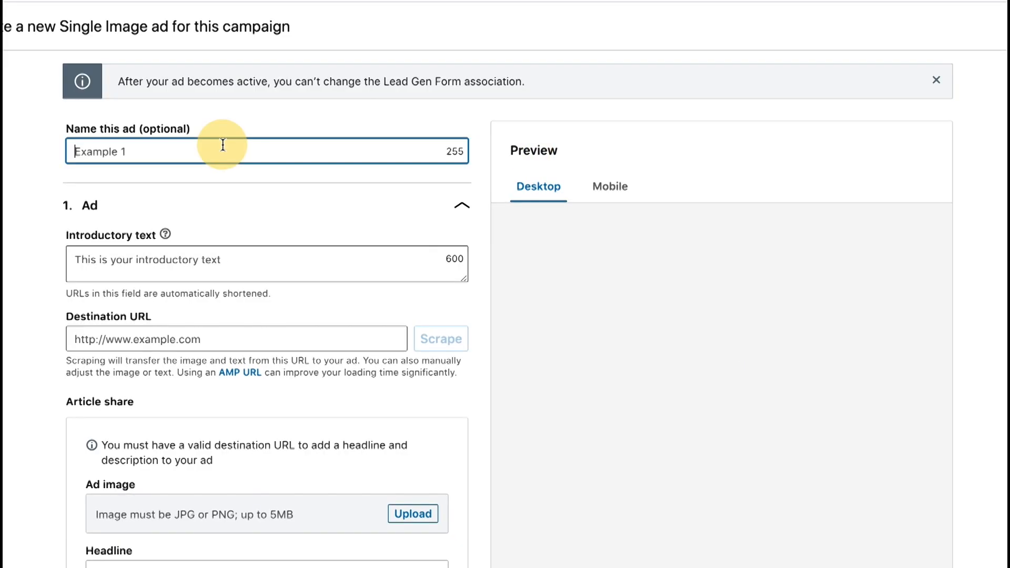
pyautogui.write('Le')
pyautogui.press('BackSpace')
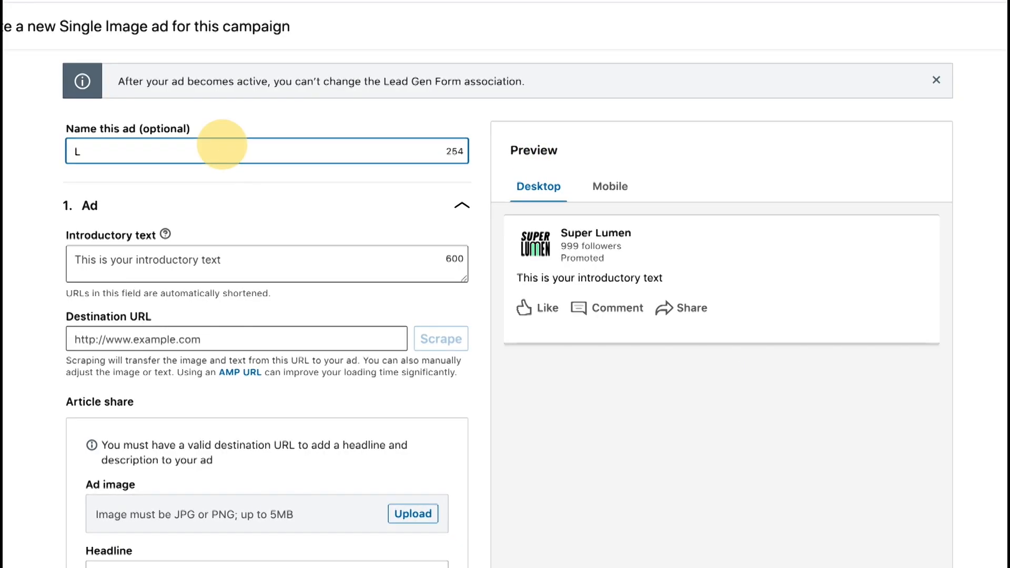
pyautogui.write('G |')
pyautogui.write('LI ')
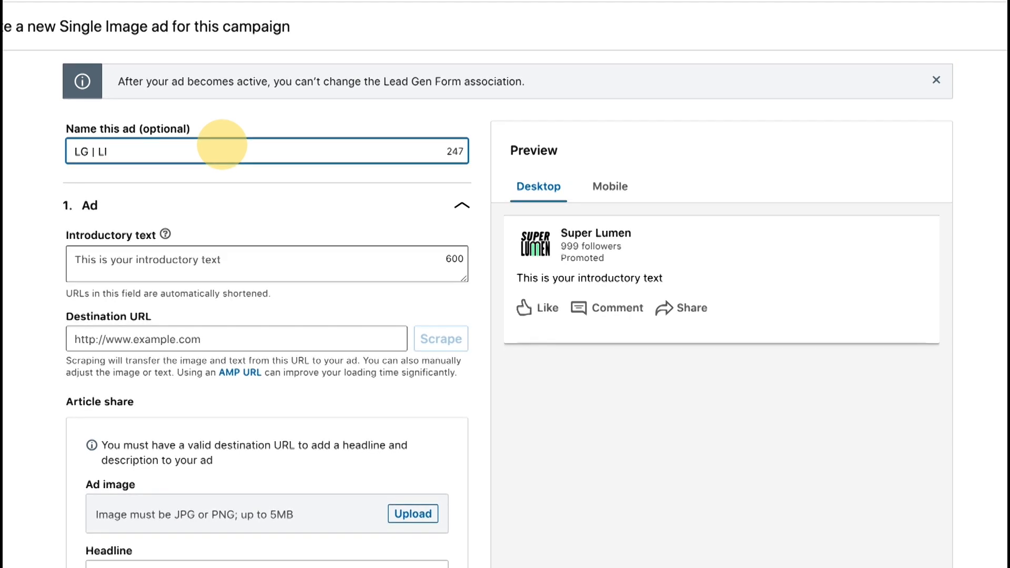
pyautogui.write('Repor')
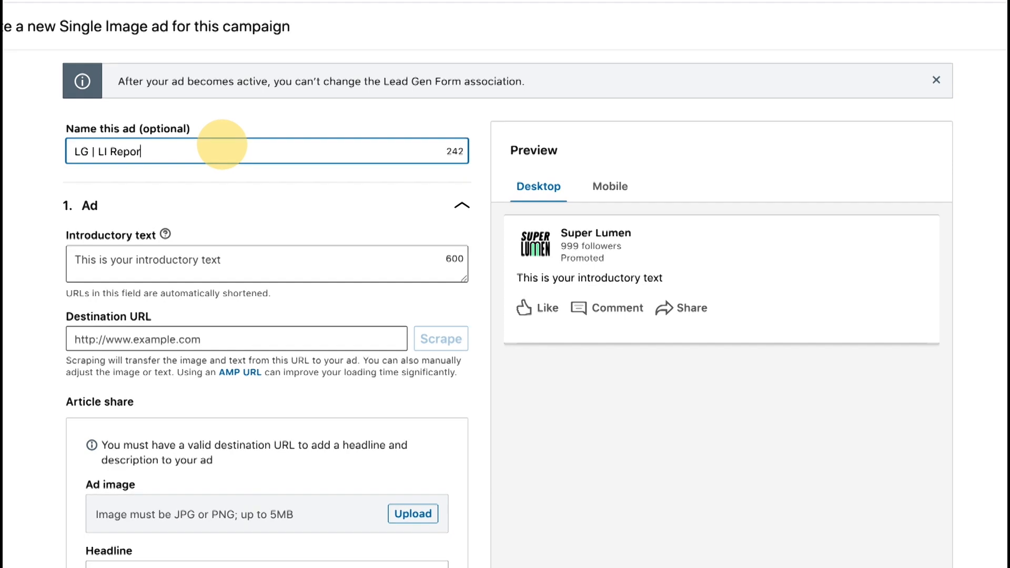
pyautogui.write('t |')
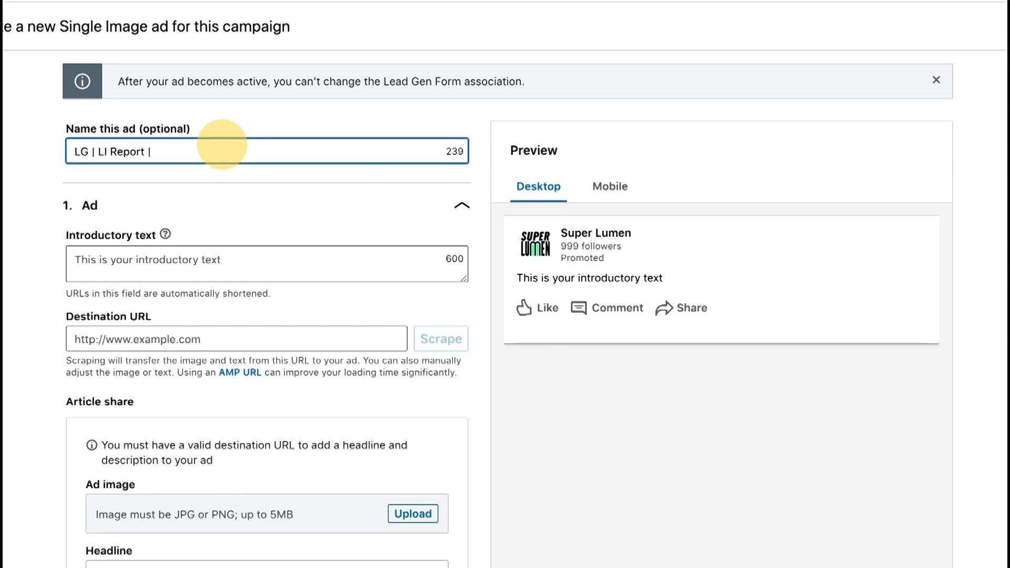
pyautogui.write(' Marktin')
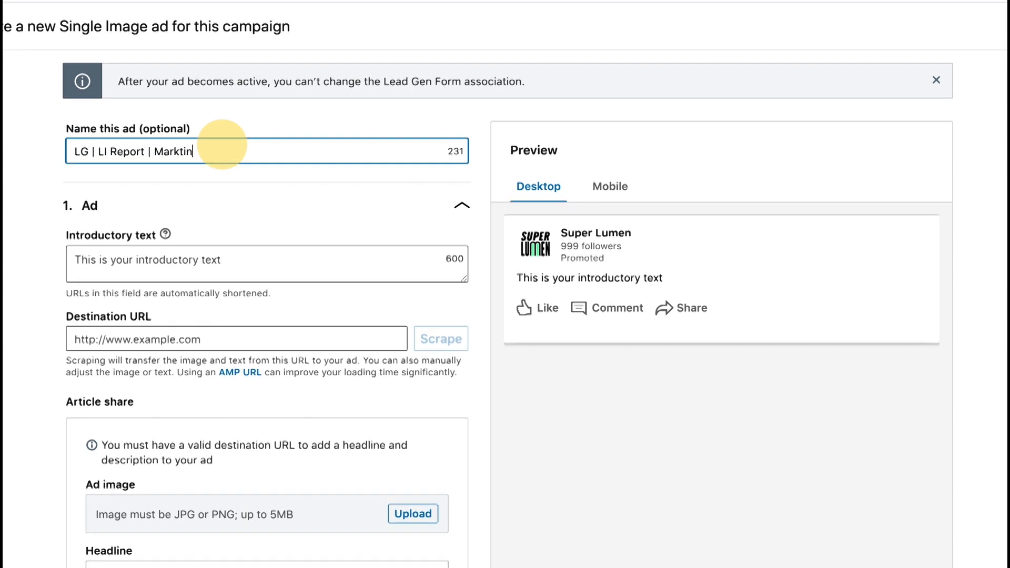
pyautogui.press('BackSpace')
pyautogui.press('BackSpace')
pyautogui.press('BackSpace')
pyautogui.write('eting Manager')
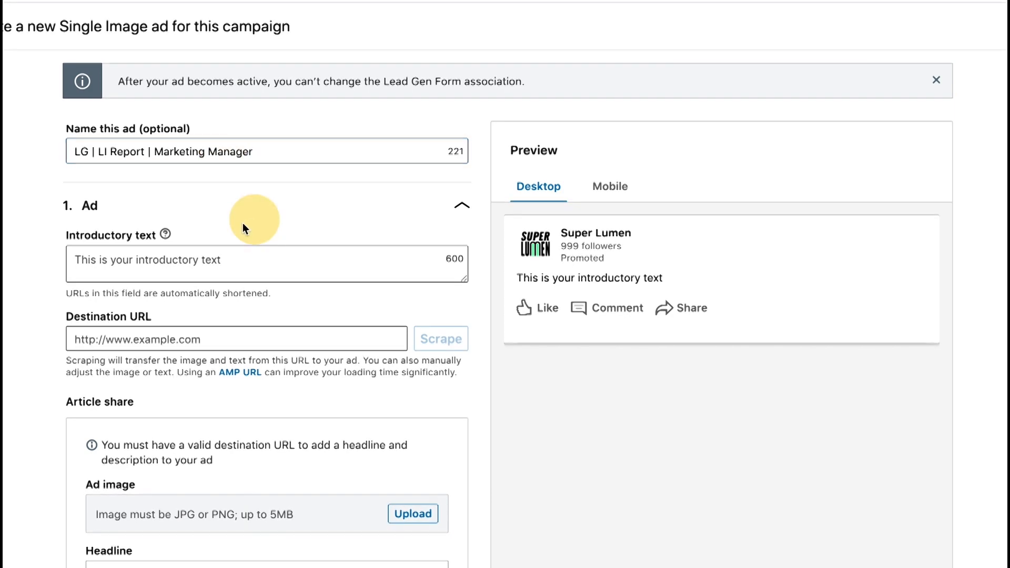
# Step: Paste the LinkedIn Ads guide copy ending in "Click to download." as introductory text and enlarge its text box
pyautogui.click(160, 257)
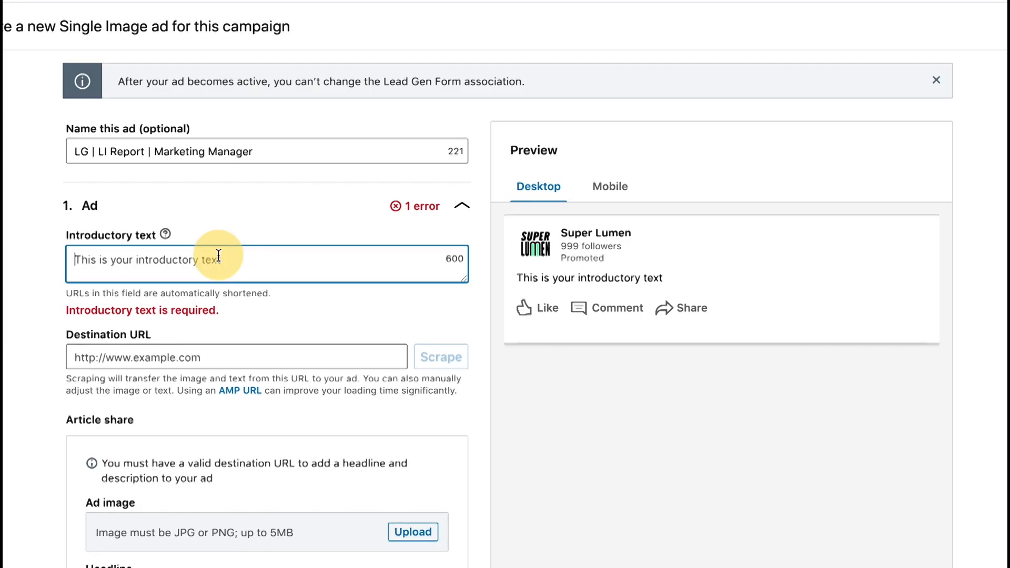
pyautogui.hotkey('ctrl', 'v')
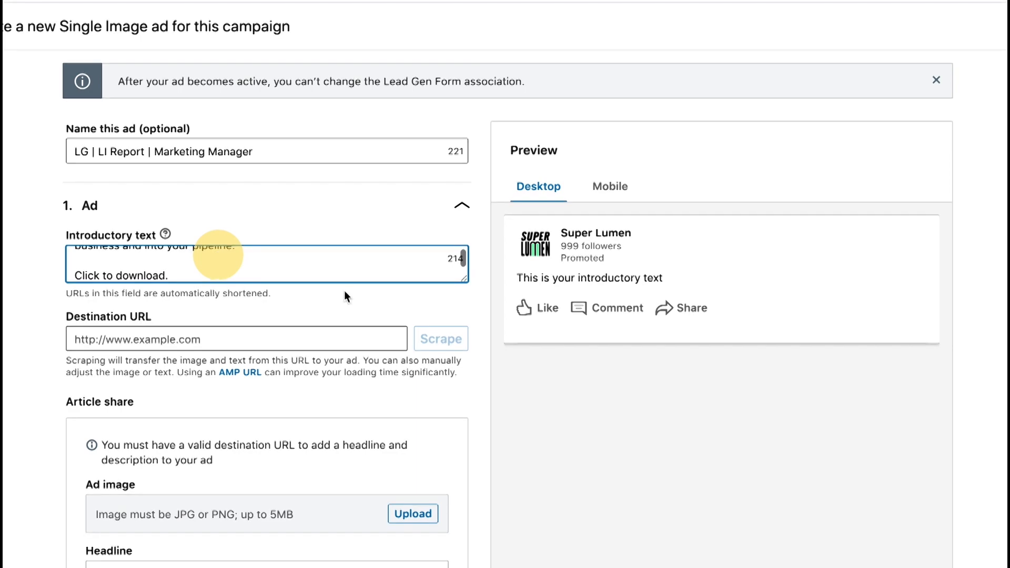
pyautogui.moveTo(466, 278); pyautogui.dragTo(466, 376)
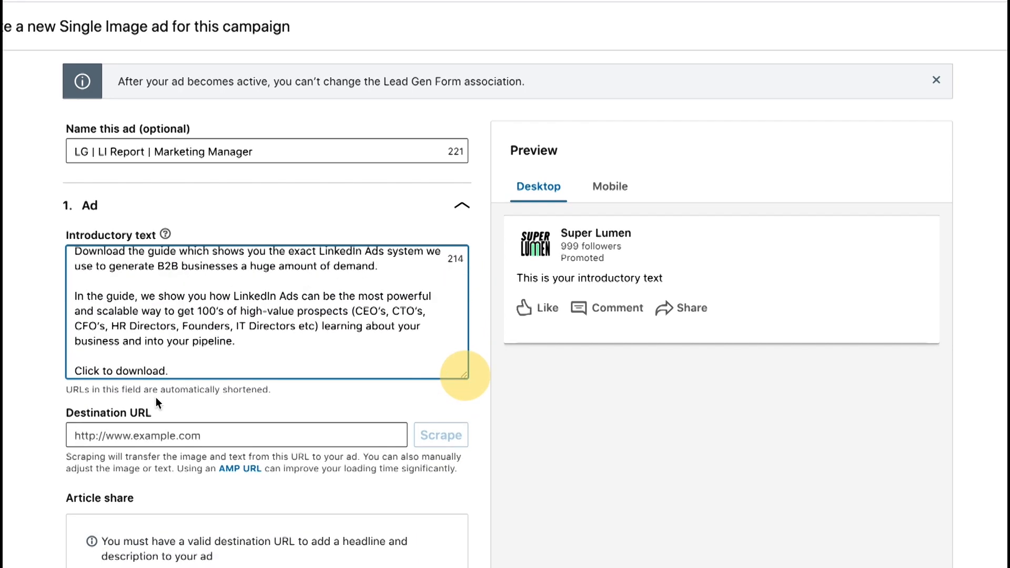
pyautogui.scroll(-3, 462, 371)
pyautogui.click(128, 313)
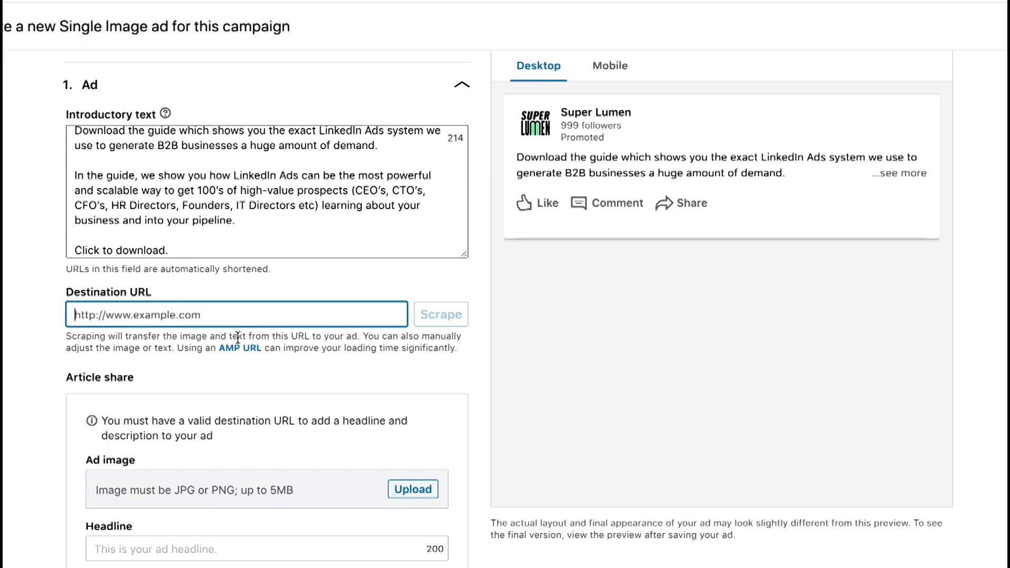
pyautogui.click(209, 316)
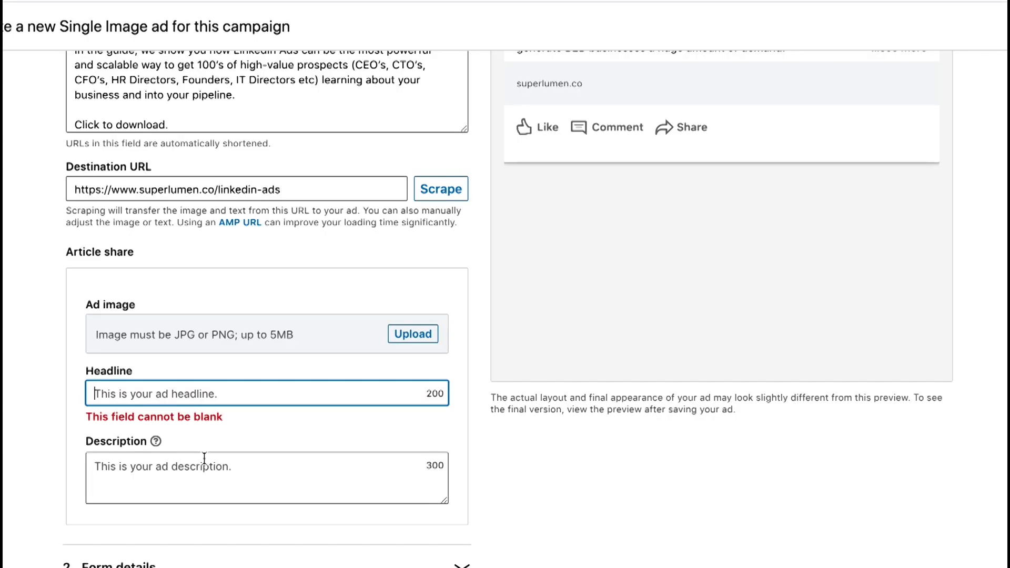
# Step: Enter the ad headline "Download The Linkedin Ads Strategy Report", correcting its spelling and capitalization
pyautogui.click(198, 389)
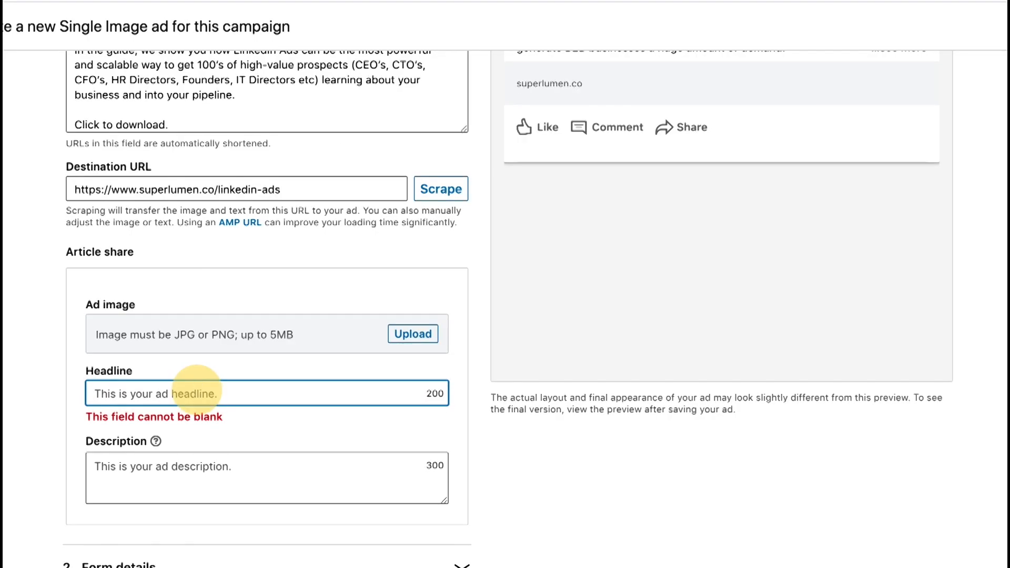
pyautogui.write('Download the ')
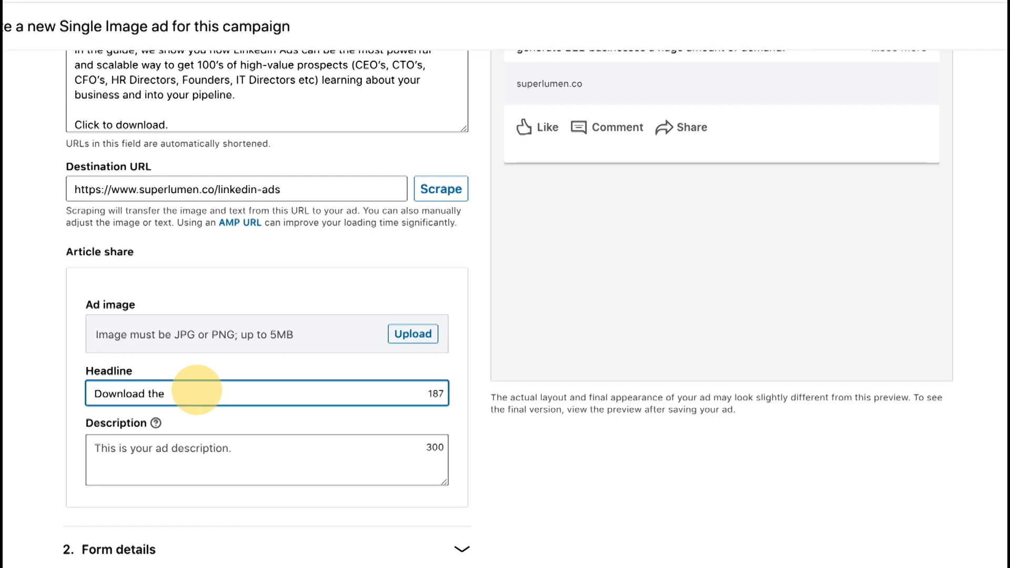
pyautogui.write('Linkedin Ads Star')
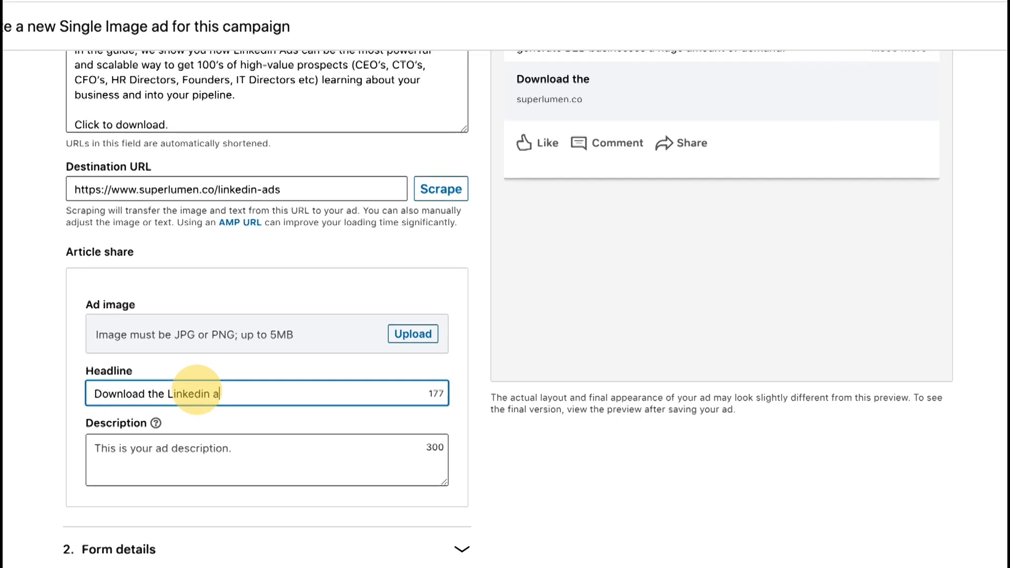
pyautogui.write('te')
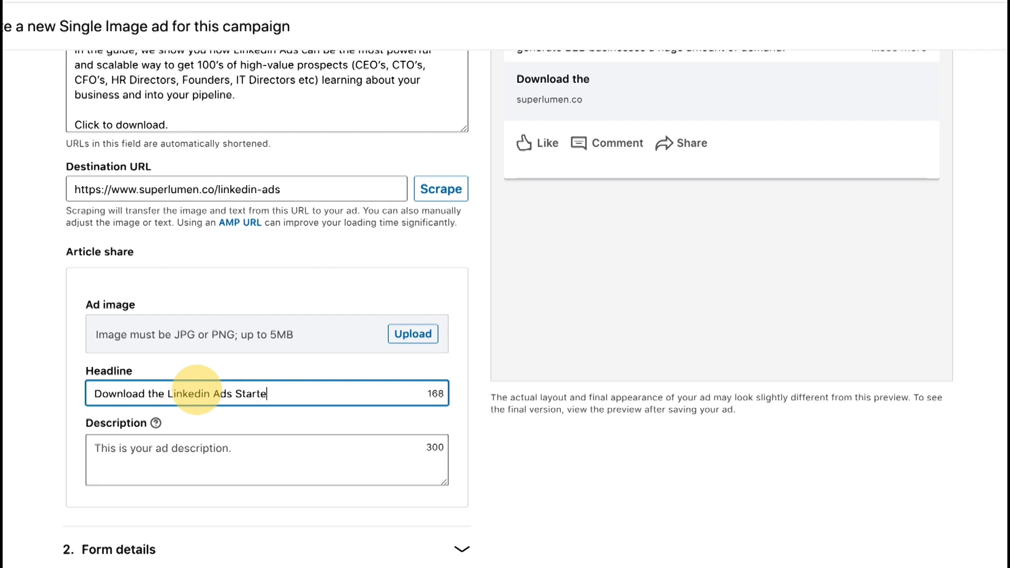
pyautogui.write('gy Report')
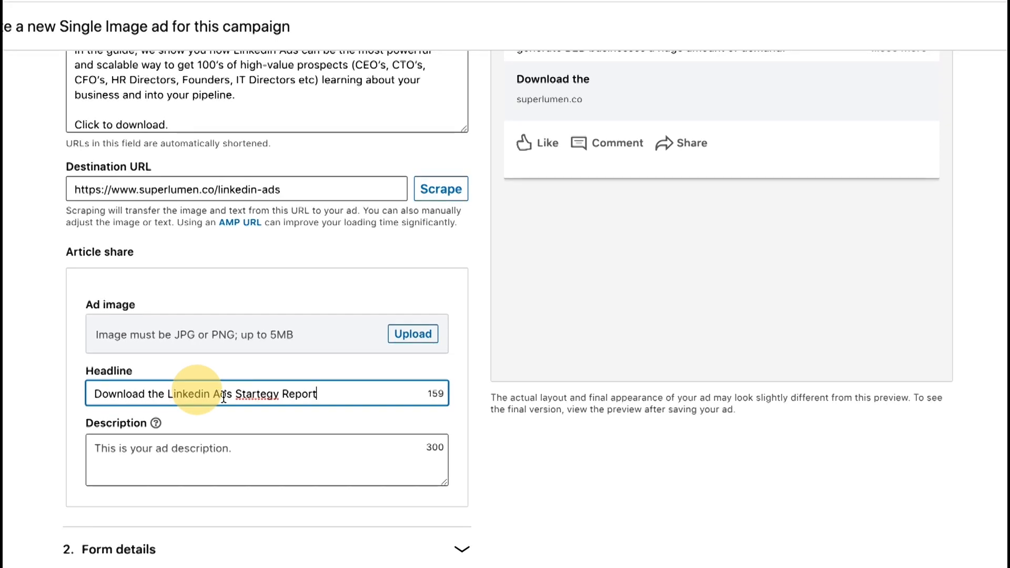
pyautogui.click(272, 395)
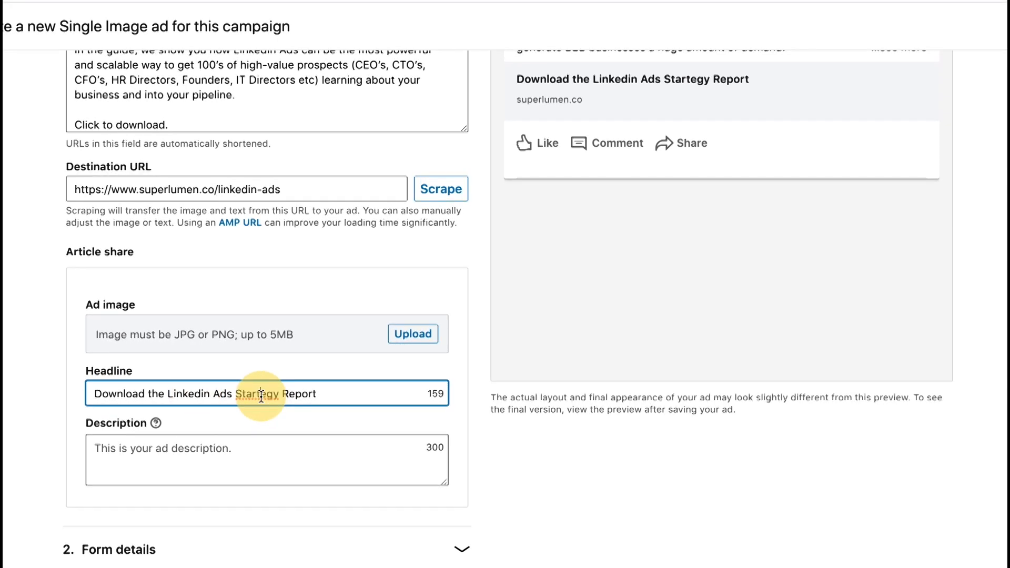
pyautogui.rightClick(261, 395)
pyautogui.click(300, 293)
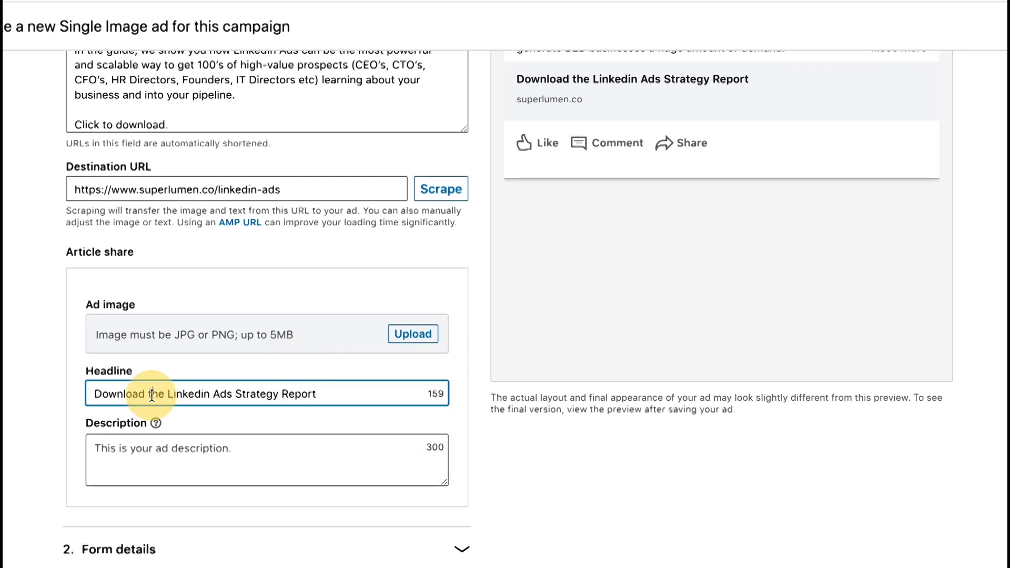
pyautogui.press('BackSpace')
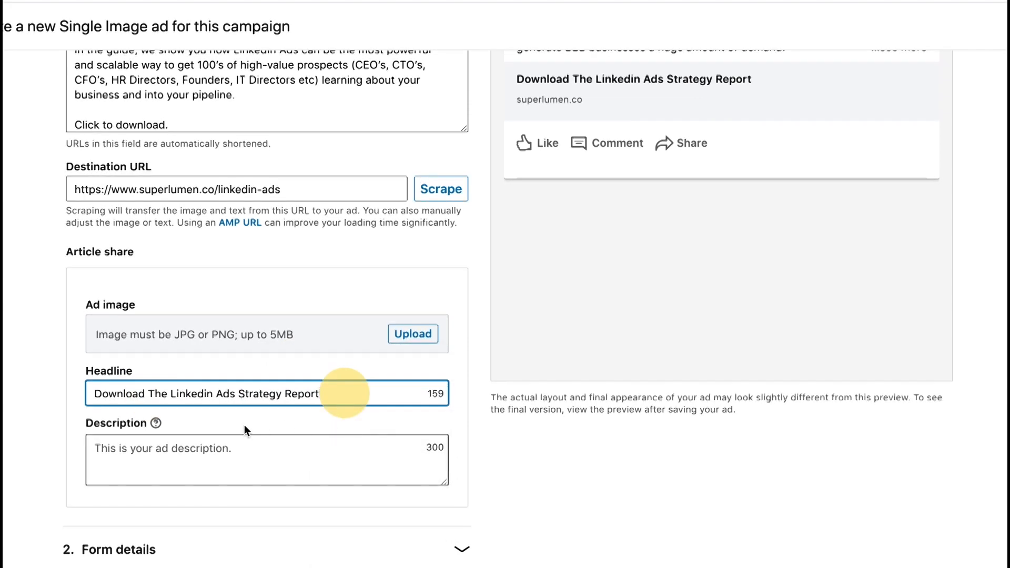
# Step: Check the help information for the ad's description field
pyautogui.click(271, 462)
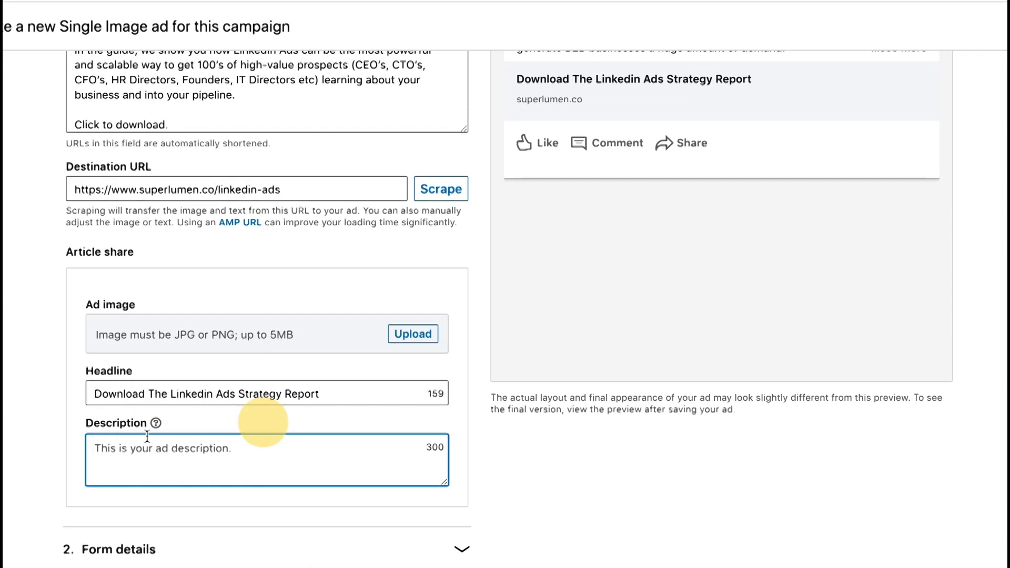
pyautogui.moveTo(156, 424)
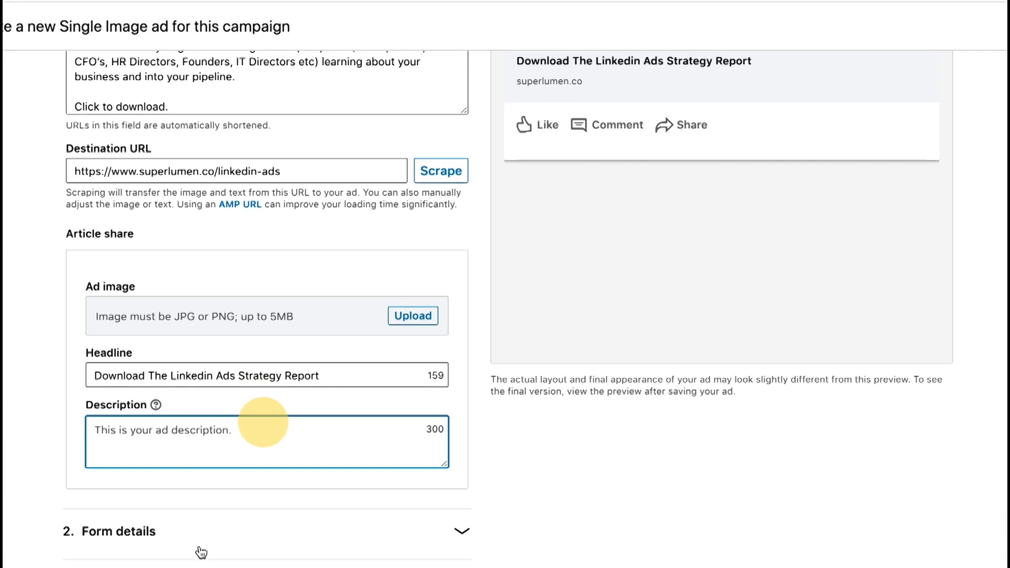
# Step: Set the form details' call-to-action to Download and choose to create a new lead gen form
pyautogui.click(199, 547)
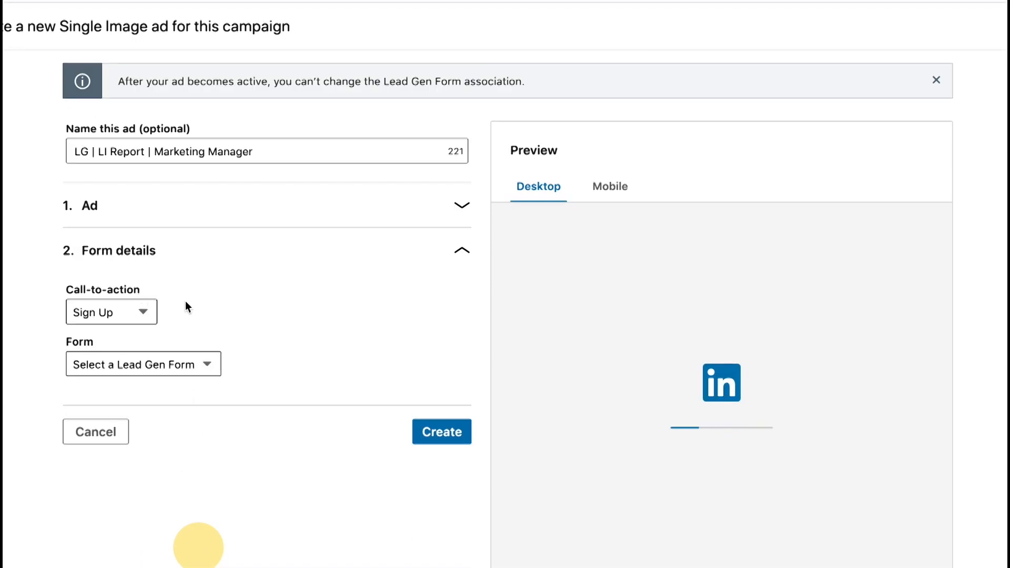
pyautogui.click(137, 305)
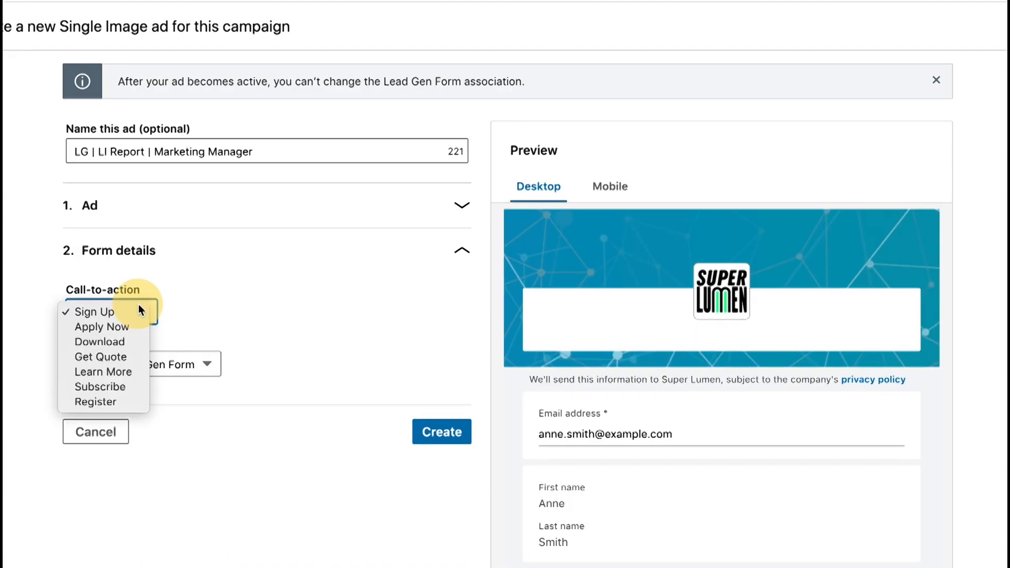
pyautogui.click(121, 342)
pyautogui.click(168, 368)
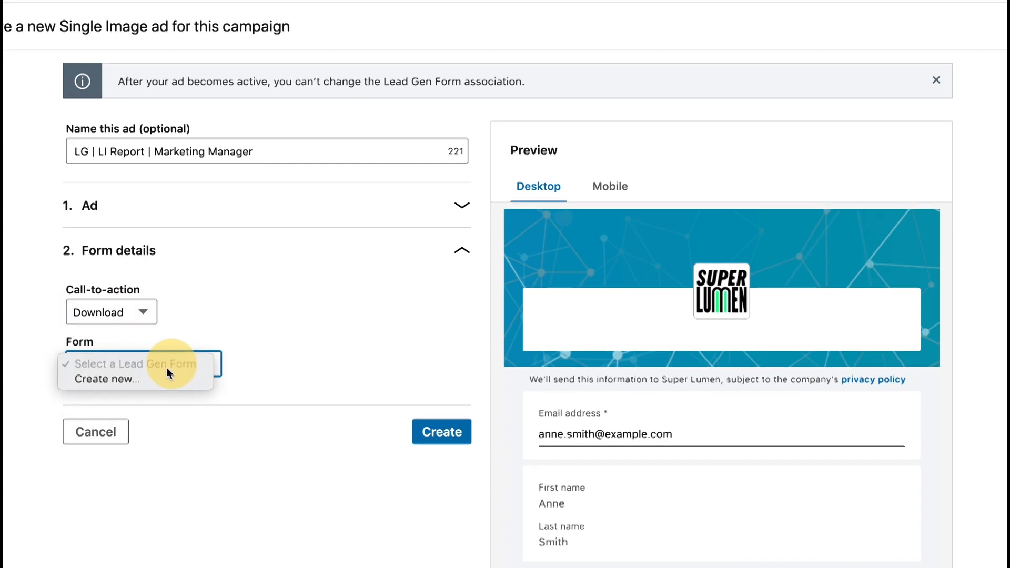
pyautogui.click(141, 377)
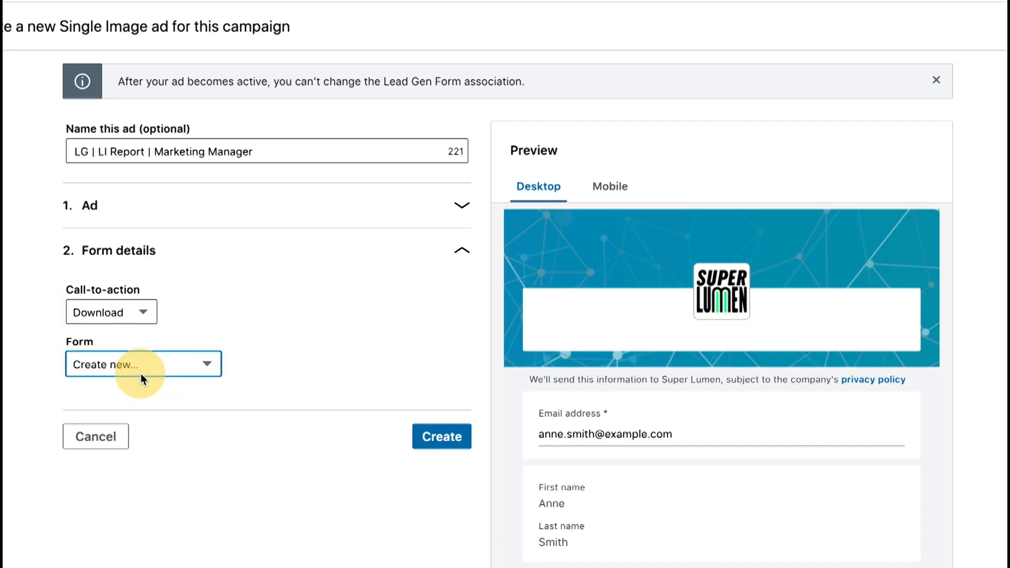
# Step: Name the new lead gen form "LI Report Download"
pyautogui.scroll(-2, 137, 381)
pyautogui.doubleClick(199, 324)
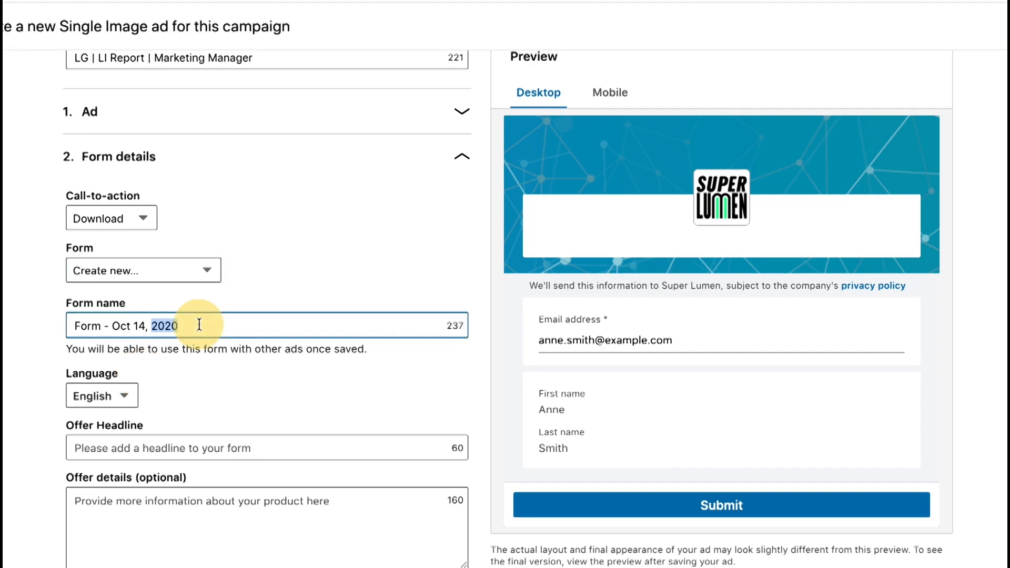
pyautogui.tripleClick(200, 324)
pyautogui.write('Lead Gen')
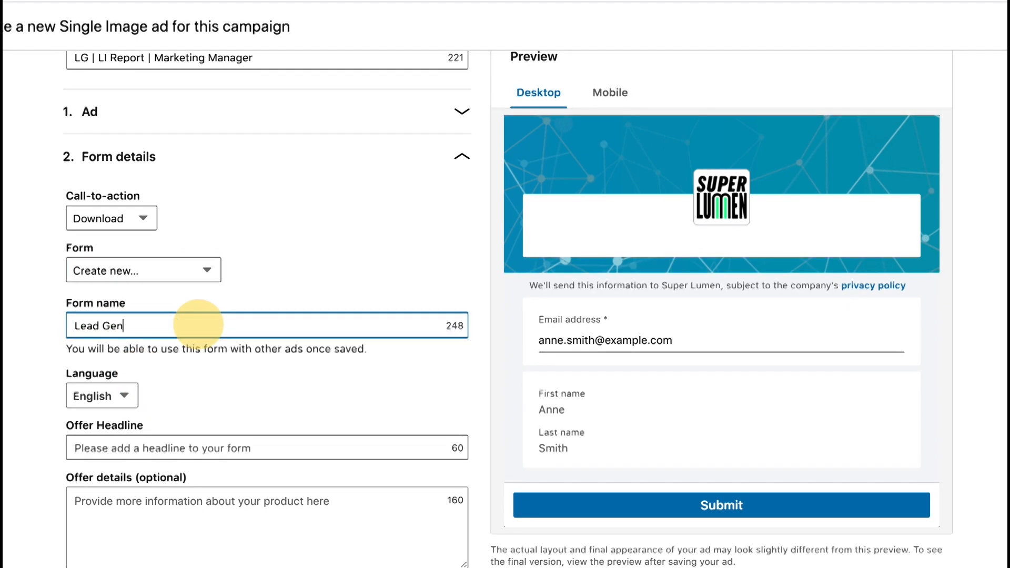
pyautogui.write(' for')
pyautogui.press('BackSpace')
pyautogui.press('BackSpace')
pyautogui.press('BackSpace')
pyautogui.press('BackSpace')
pyautogui.press('BackSpace')
pyautogui.press('BackSpace')
pyautogui.press('BackSpace')
pyautogui.press('BackSpace')
pyautogui.press('BackSpace')
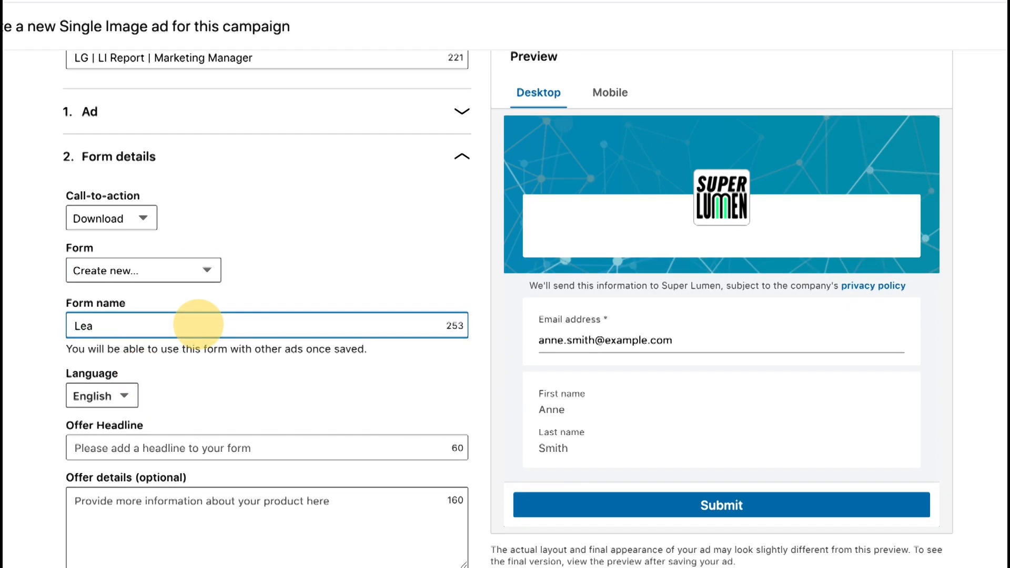
pyautogui.press('BackSpace')
pyautogui.press('BackSpace')
pyautogui.press('BackSpace')
pyautogui.write('LI')
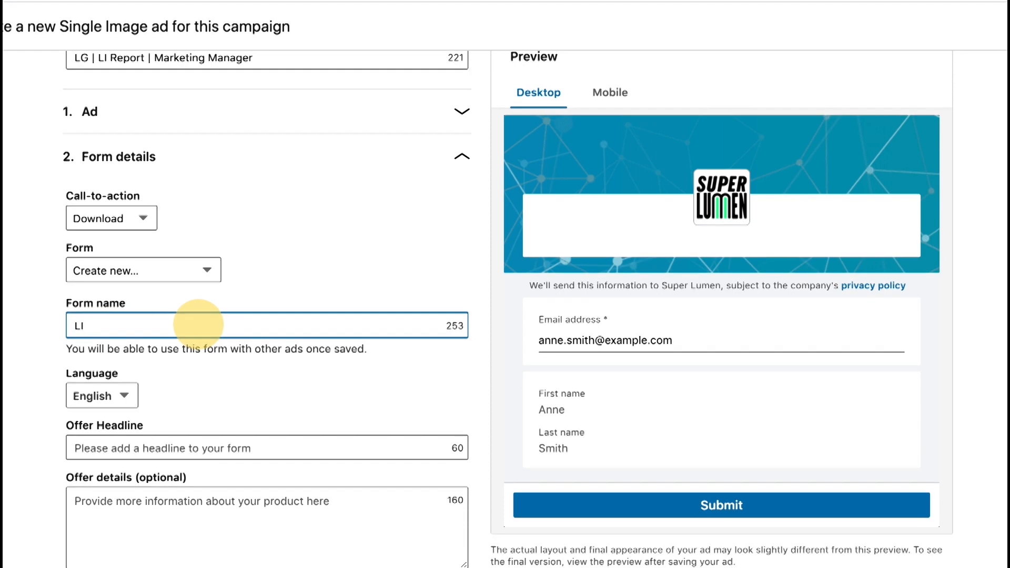
pyautogui.write(' Repor')
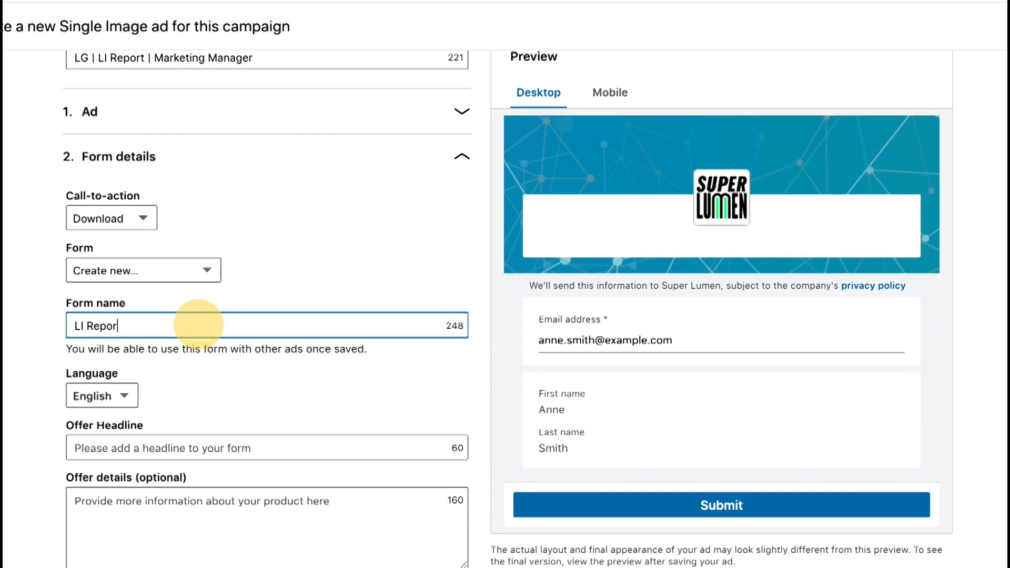
pyautogui.write('t Download')
# Step: Copy the form headline "Download The Guide To LI Ads..." from the existing Example 1 ad into the new form's offer headline
pyautogui.scroll(-2, 131, 396)
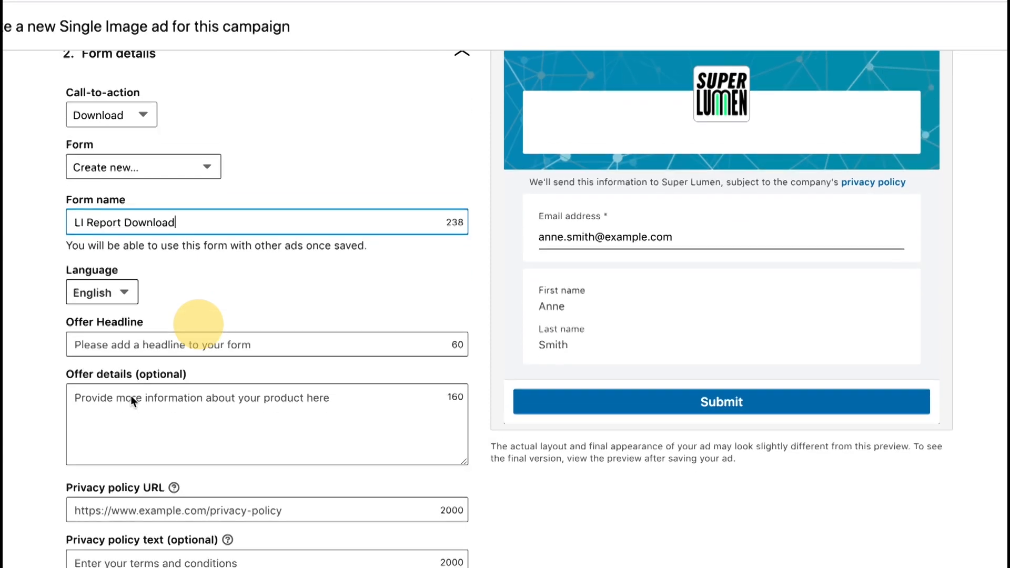
pyautogui.click(147, 333)
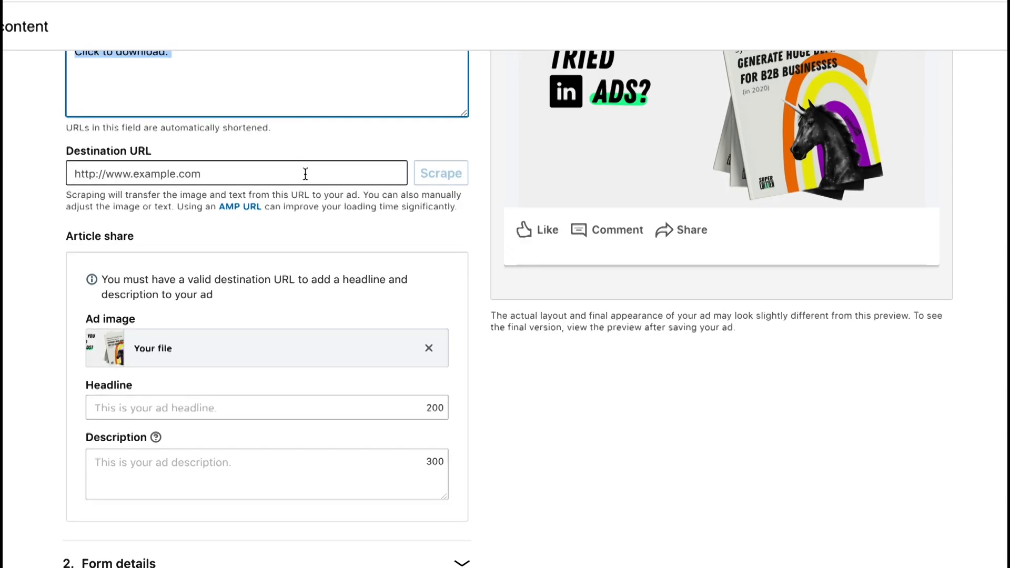
pyautogui.scroll(-1, 288, 398)
pyautogui.click(261, 532)
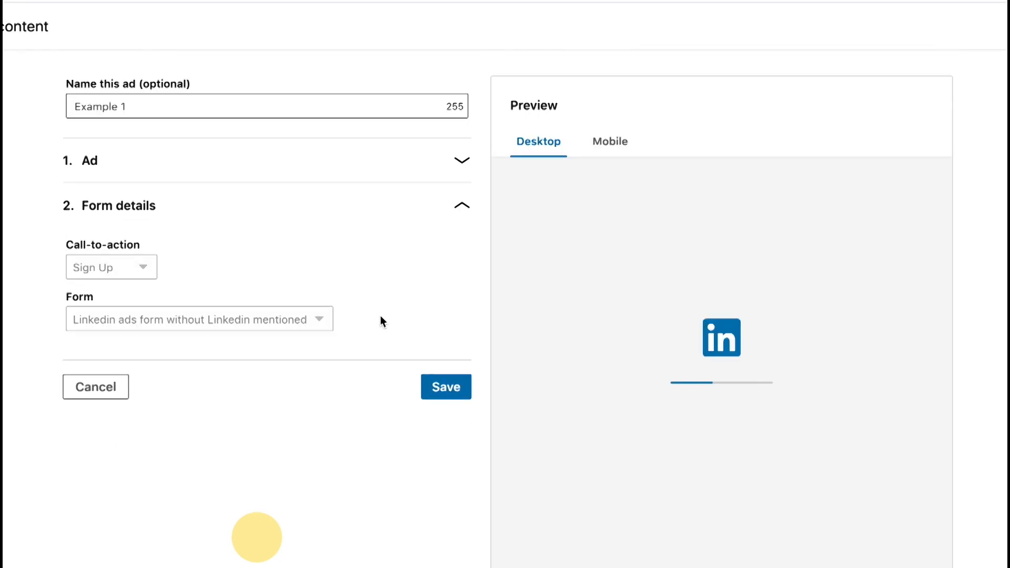
pyautogui.click(599, 298)
pyautogui.moveTo(600, 297); pyautogui.dragTo(851, 293)
pyautogui.hotkey('ctrl', 'c')
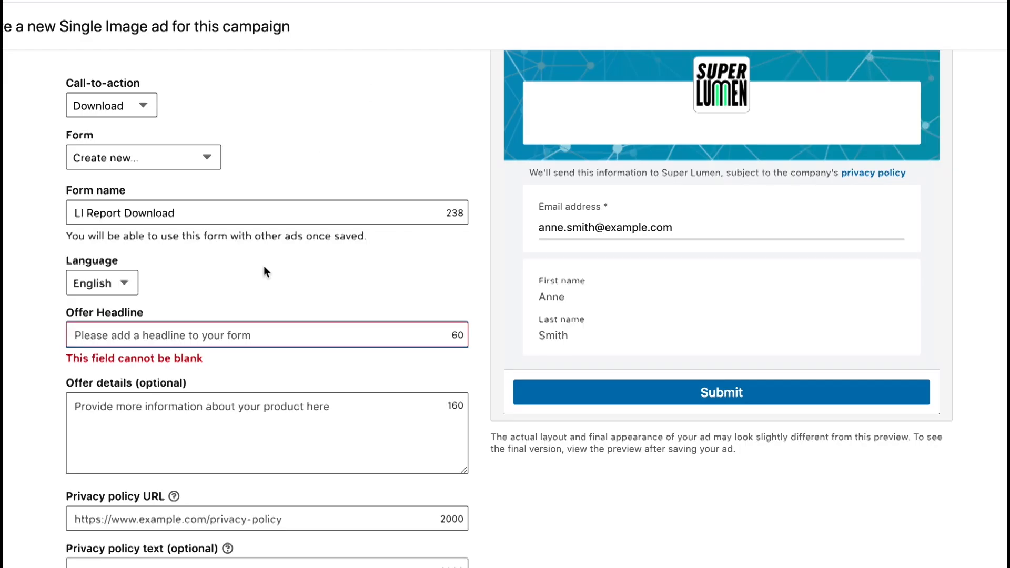
pyautogui.click(184, 335)
pyautogui.hotkey('ctrl', 'v')
# Step: Copy Example 1's text "...and how it can get your B2B business a huge amount of new high-value leads." into the offer details
pyautogui.click(192, 405)
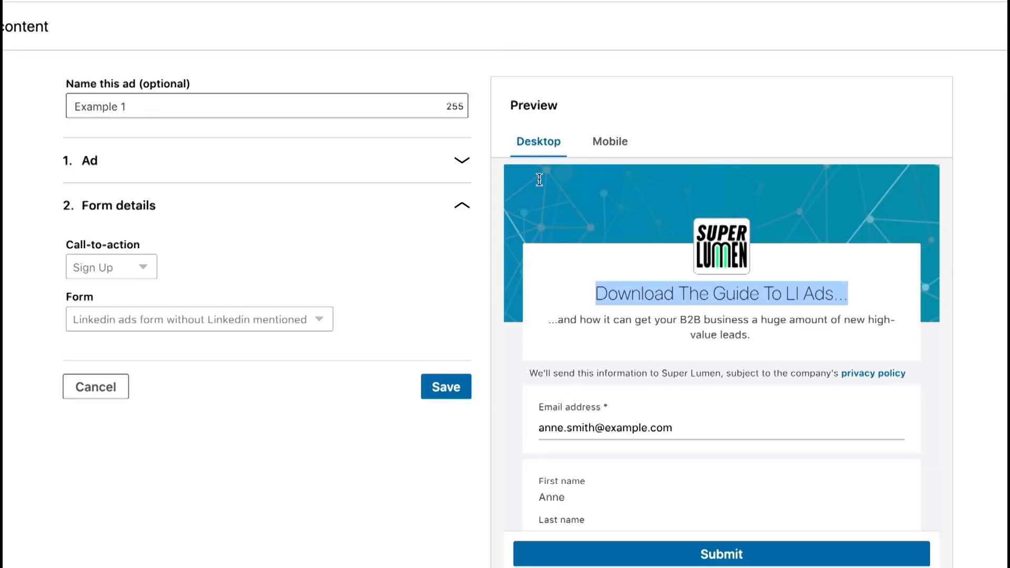
pyautogui.moveTo(547, 321); pyautogui.dragTo(778, 342)
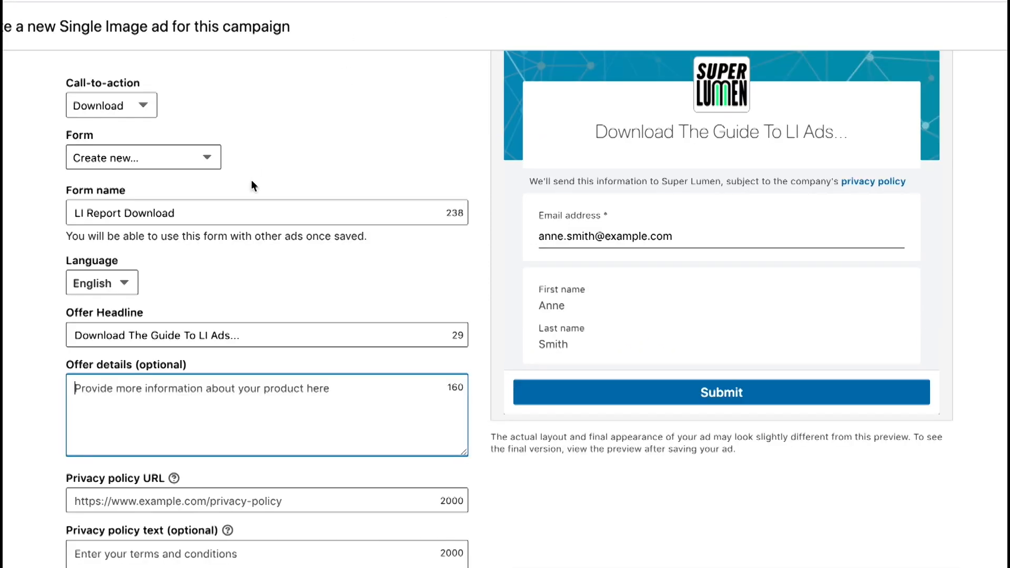
pyautogui.write('...and how it can get your B2B business a huge amount of new high-value leads.')
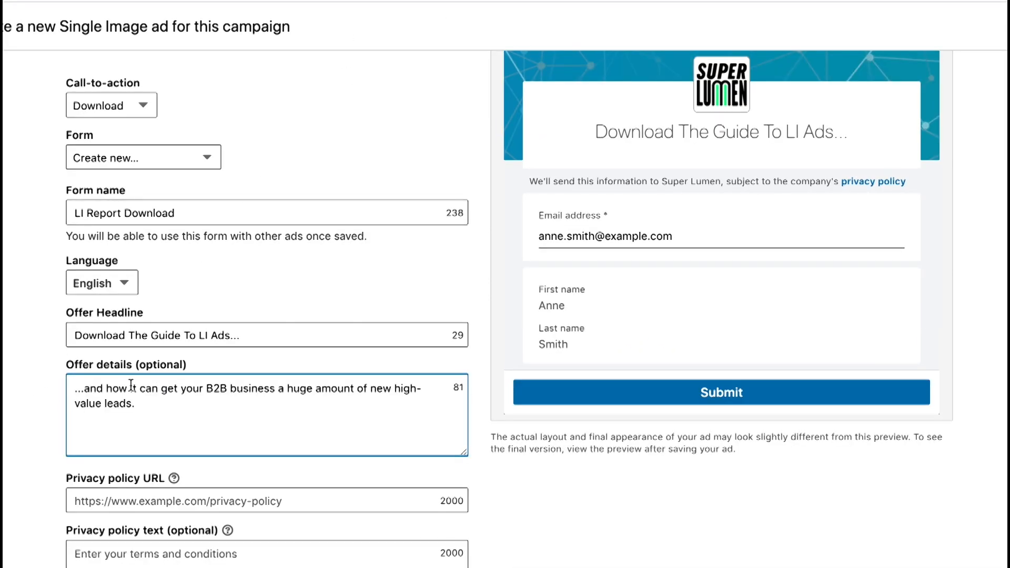
pyautogui.click(200, 335)
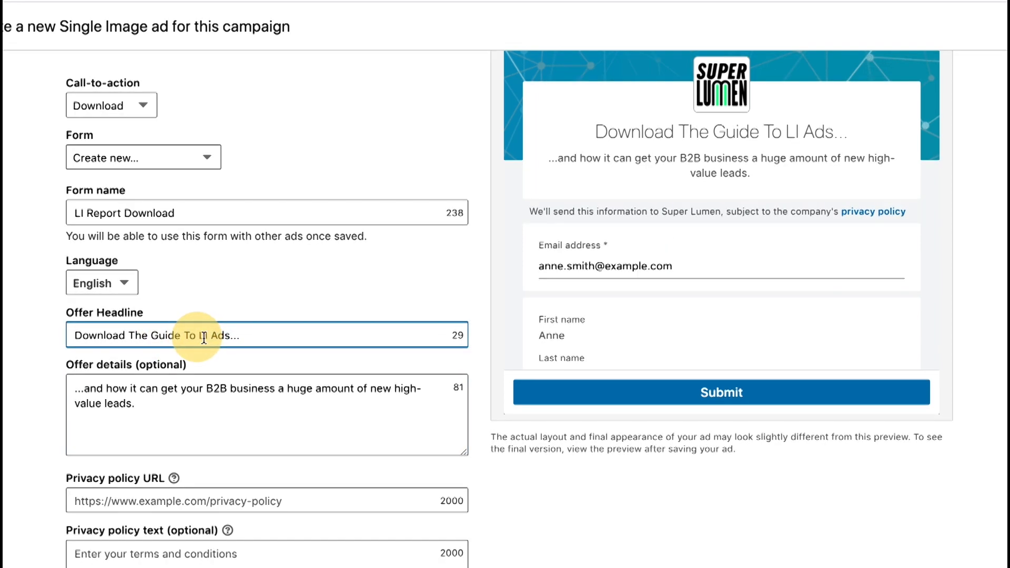
pyautogui.click(338, 301)
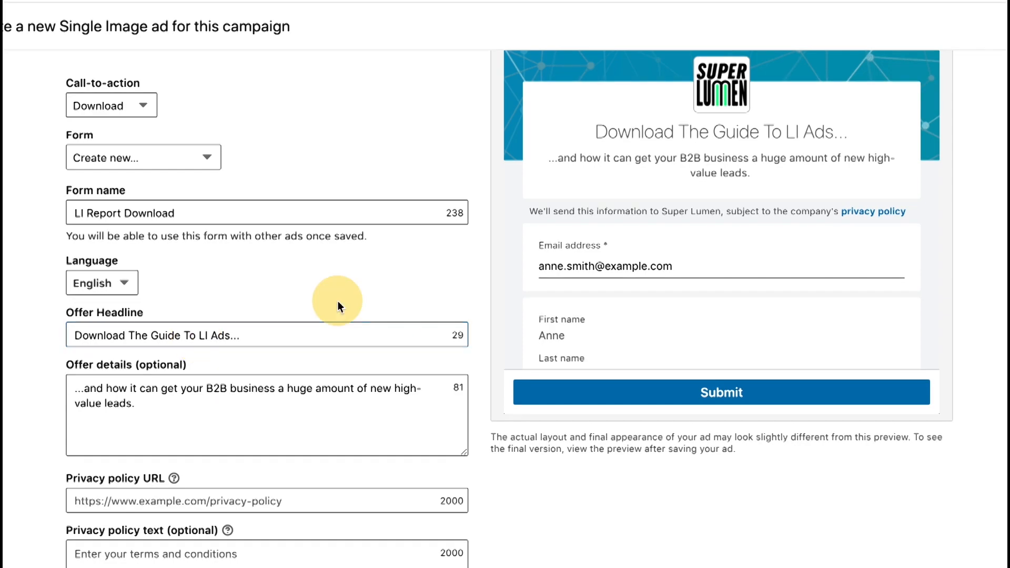
pyautogui.scroll(-3, 337, 301)
pyautogui.scroll(2, 223, 239)
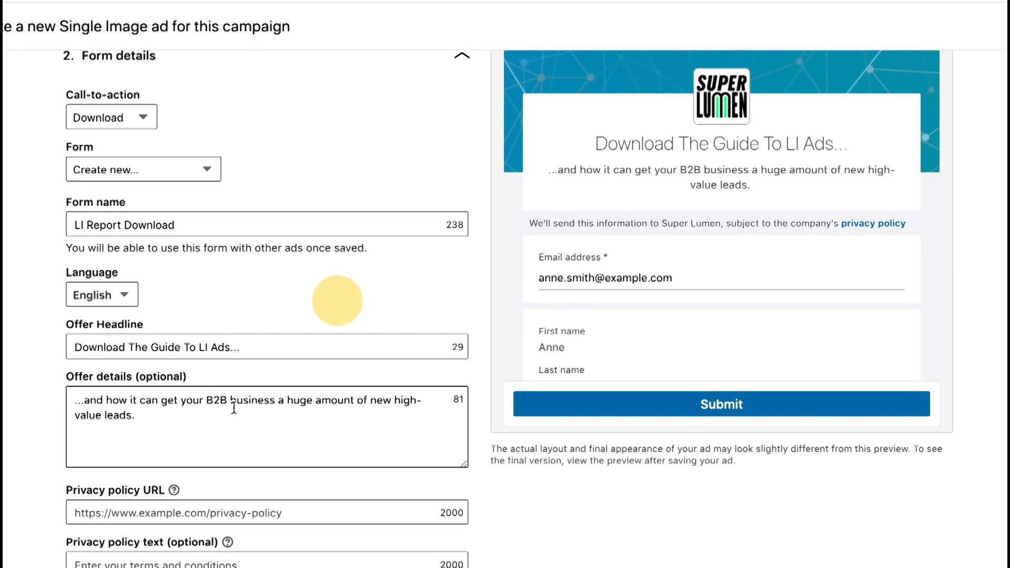
pyautogui.scroll(-2, 235, 406)
pyautogui.scroll(-1, 178, 368)
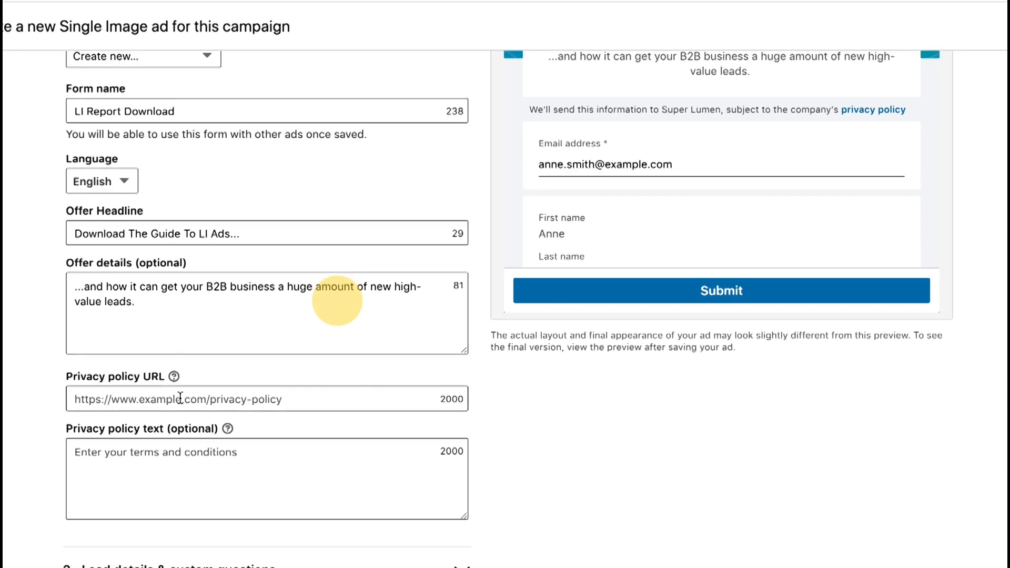
pyautogui.scroll(-1, 168, 347)
pyautogui.click(156, 332)
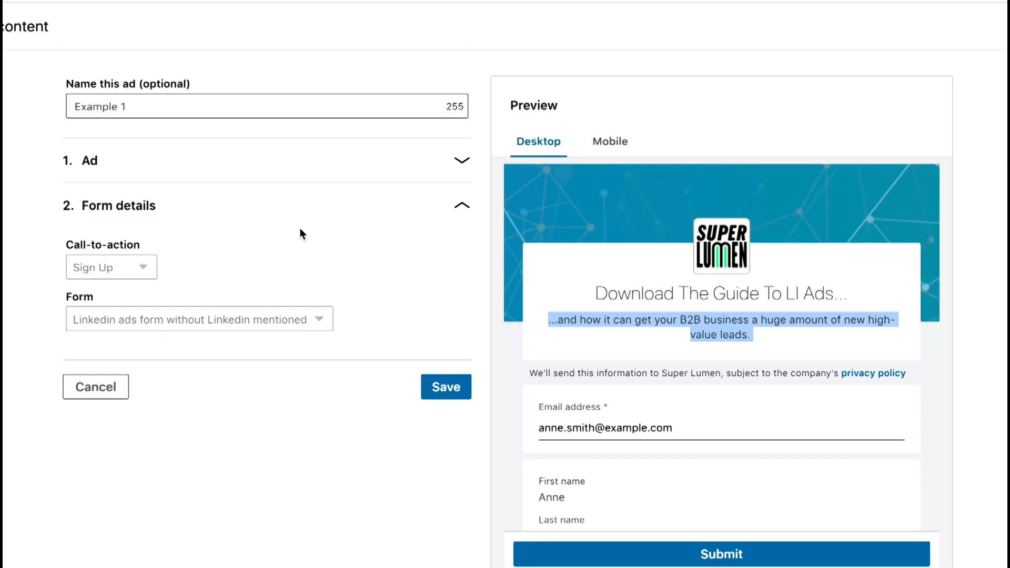
pyautogui.scroll(-1, 480, 377)
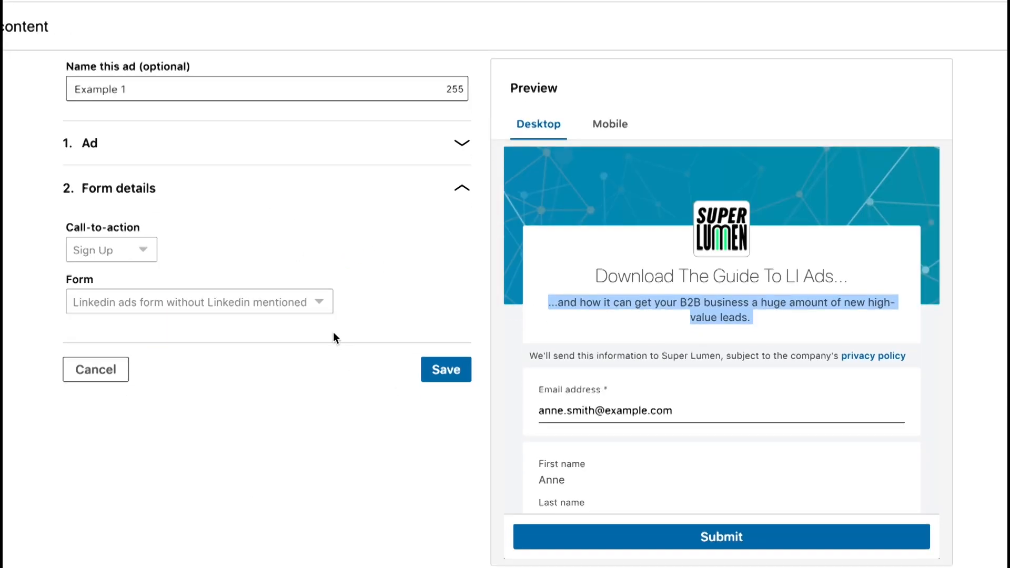
pyautogui.scroll(1, 273, 305)
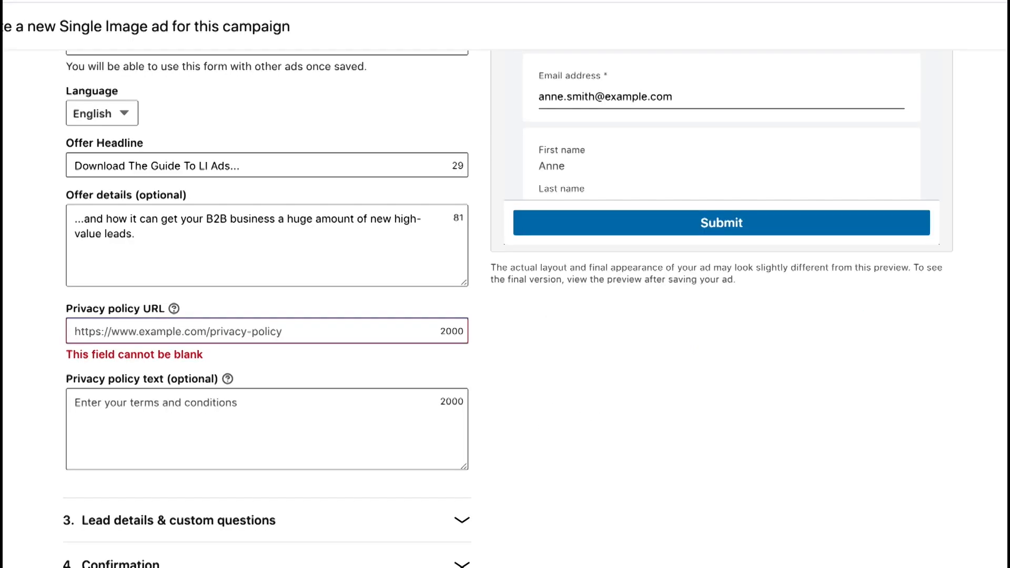
pyautogui.hotkey('ctrl', 'v')
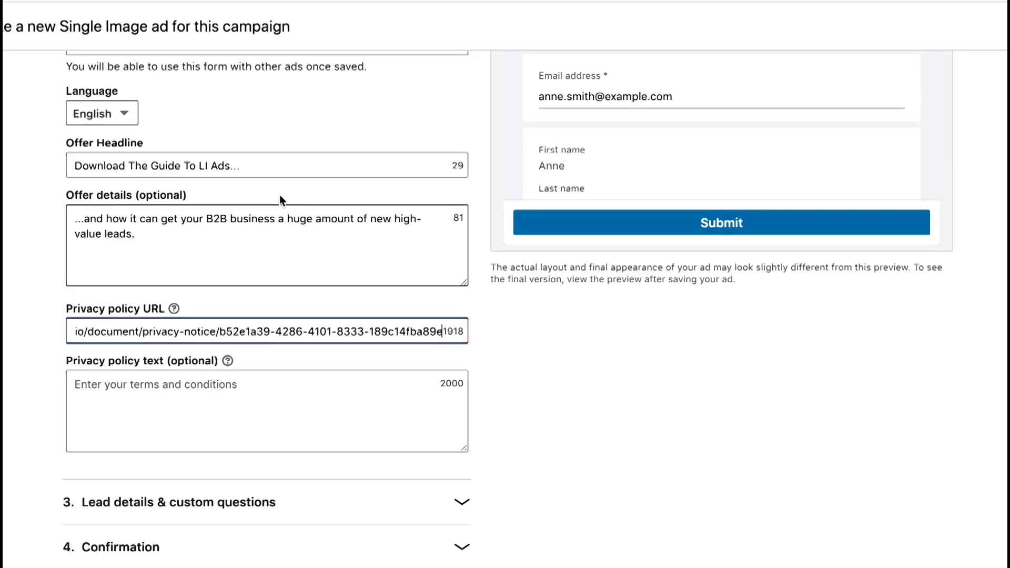
pyautogui.click(52, 419)
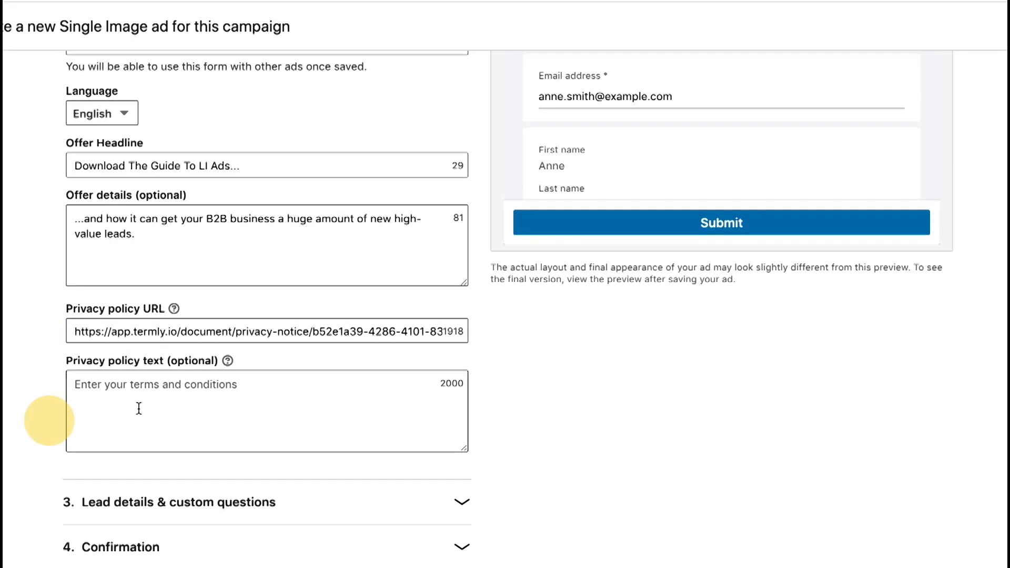
# Step: Add the LinkedIn profile URL contact field to the profile information collected under lead details
pyautogui.scroll(-1, 136, 393)
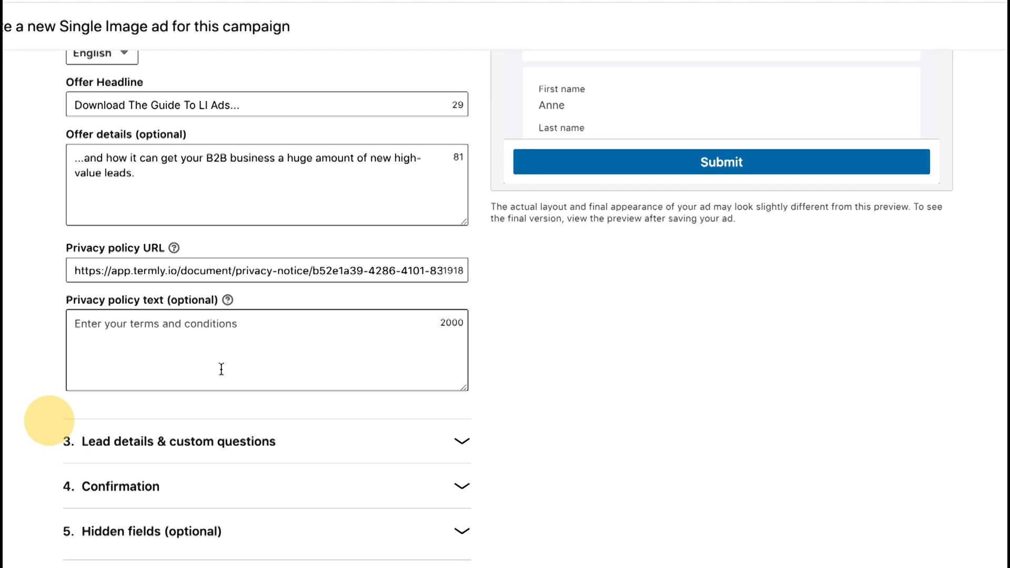
pyautogui.click(175, 438)
pyautogui.scroll(-2, 205, 346)
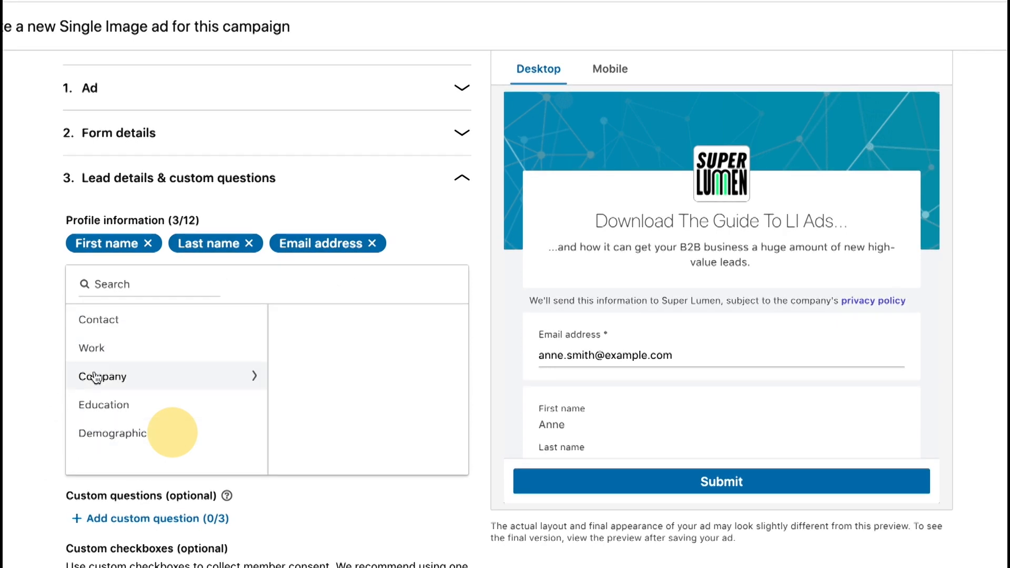
pyautogui.click(108, 319)
pyautogui.click(299, 405)
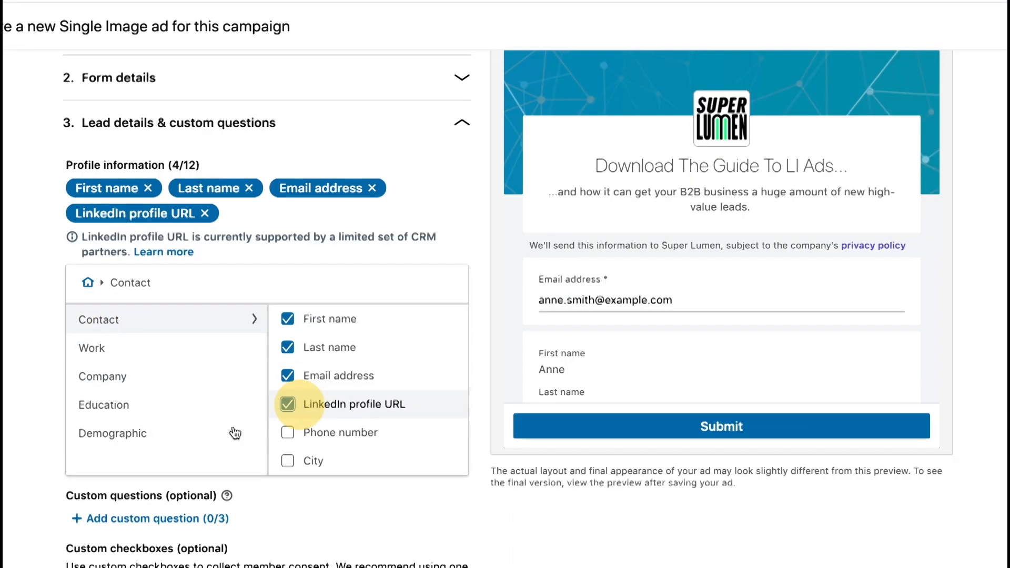
# Step: Open the lead gen form's Confirmation section and begin editing its thank-you message
pyautogui.scroll(-3, 24, 484)
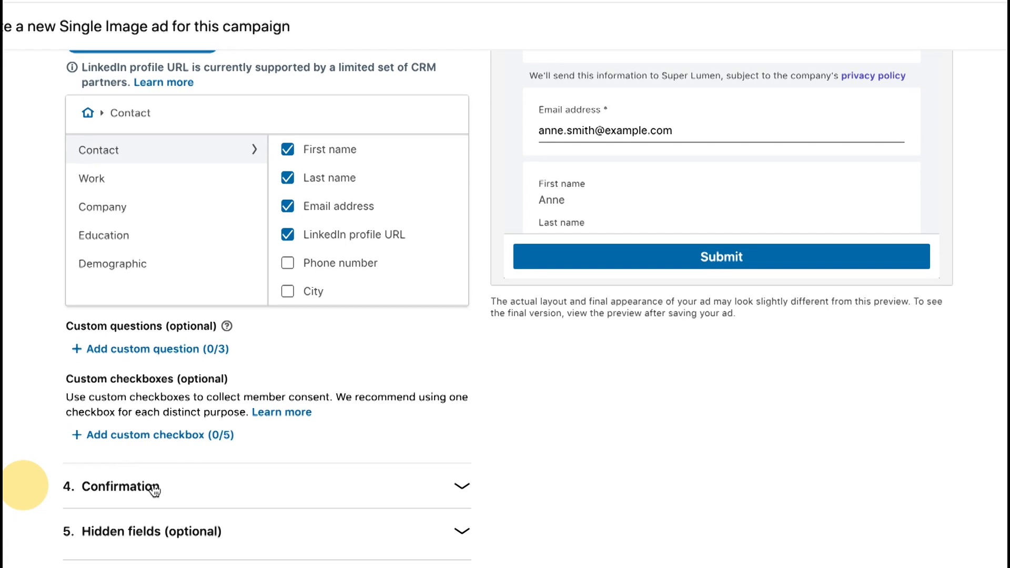
pyautogui.click(155, 493)
pyautogui.scroll(-2, 302, 365)
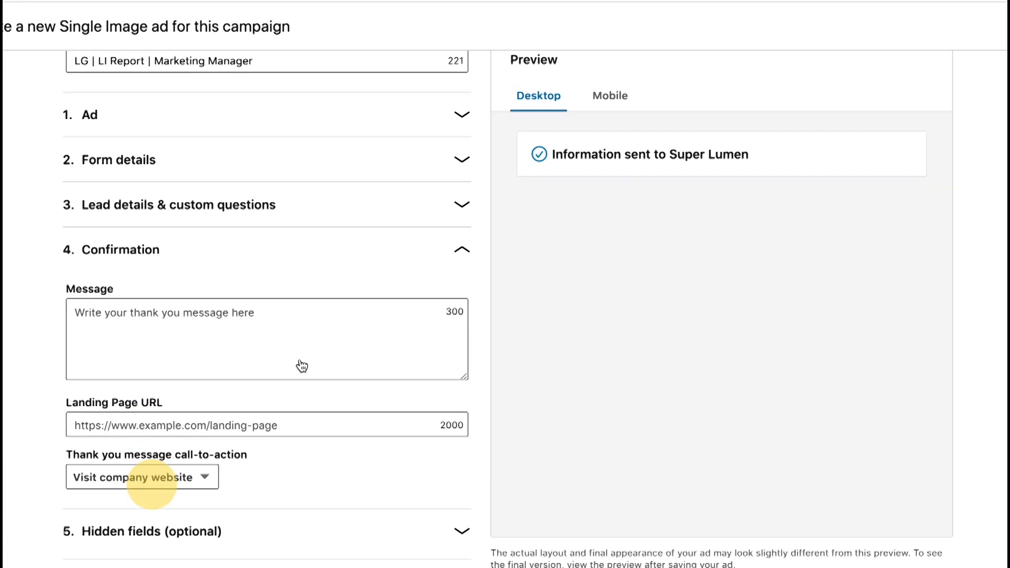
pyautogui.click(238, 315)
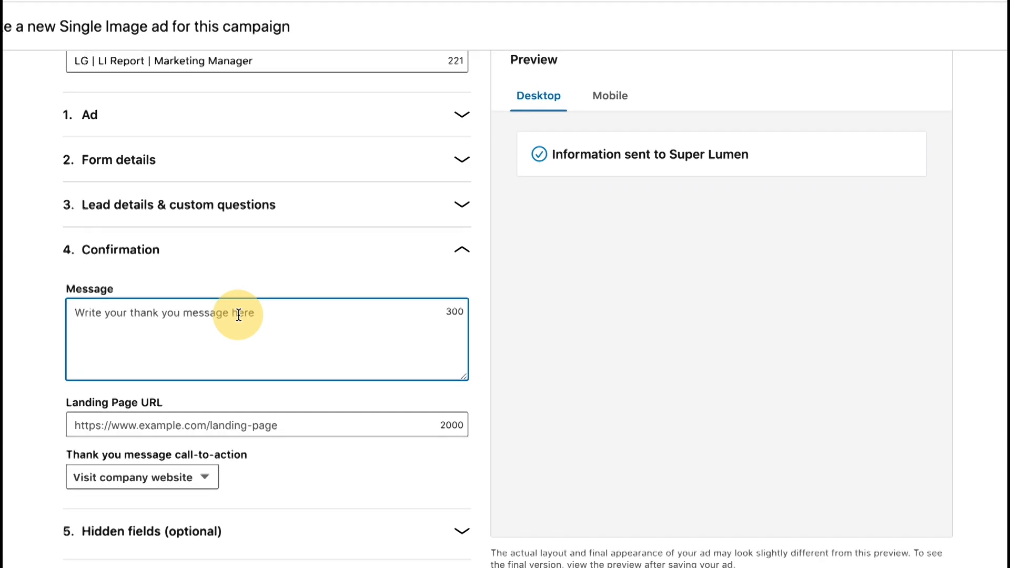
pyautogui.write('Thanks')
pyautogui.press('BackSpace')
pyautogui.press('BackSpace')
pyautogui.press('BackSpace')
pyautogui.press('BackSpace')
pyautogui.press('BackSpace')
pyautogui.press('BackSpace')
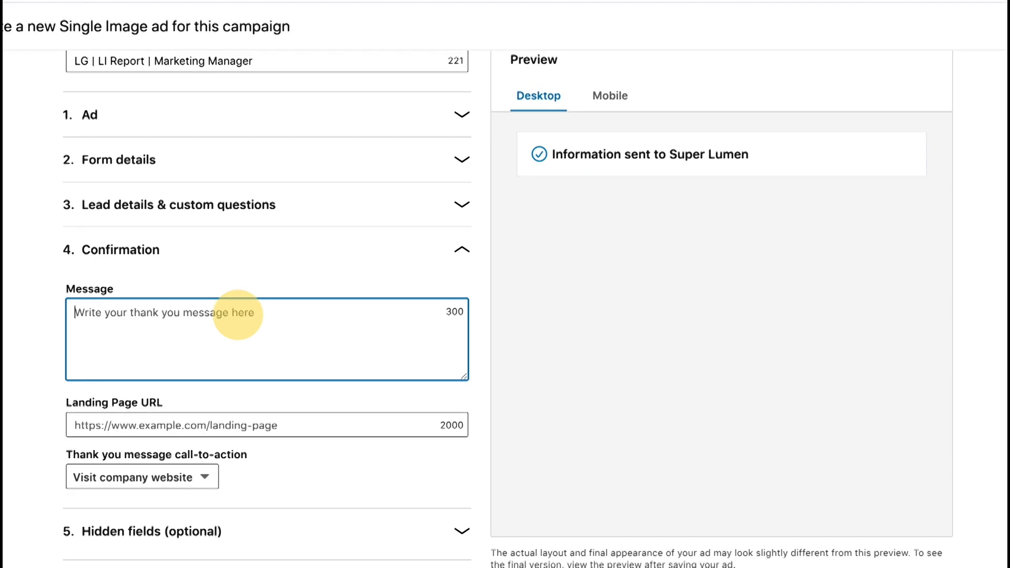
pyautogui.write('Your d')
pyautogui.press('BackSpace')
pyautogui.press('BackSpace')
pyautogui.press('BackSpace')
pyautogui.press('BackSpace')
pyautogui.press('BackSpace')
pyautogui.press('BackSpace')
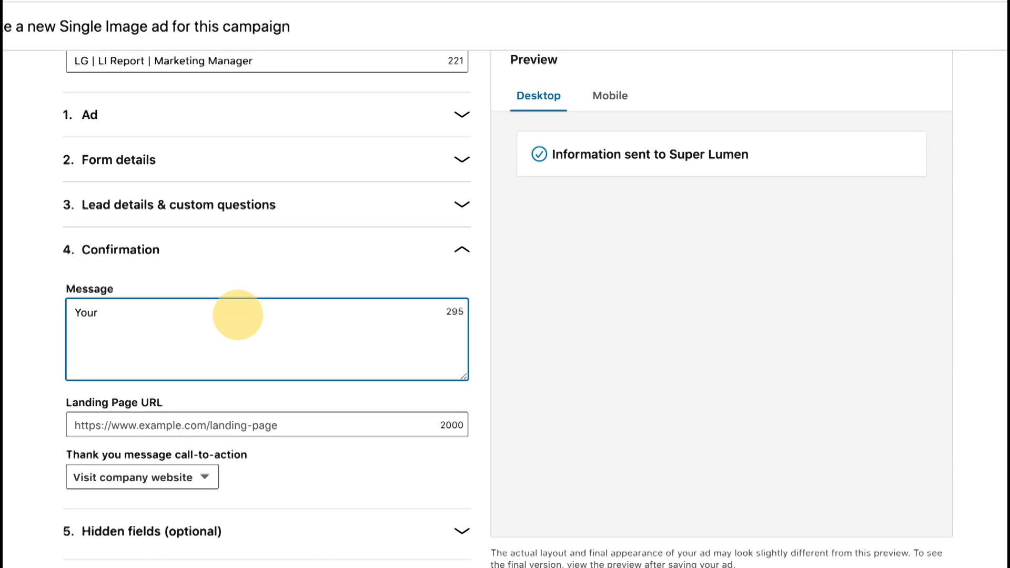
# Step: Write the thank-you message "The report is on its way to your inbox. Have a look at our website to learn more about LinkedIn Ads."
pyautogui.write('The repo')
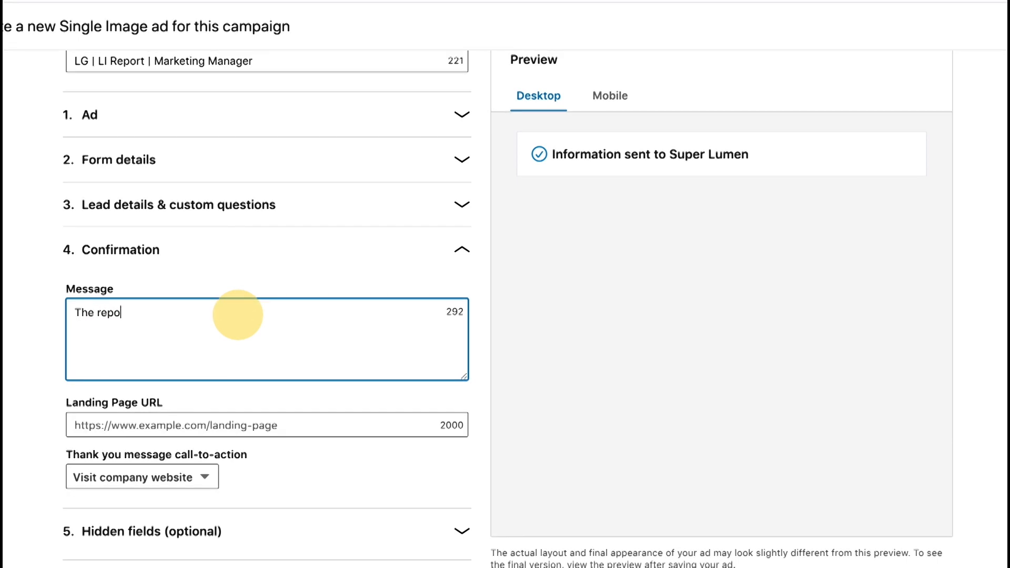
pyautogui.write('rt is on its way to y')
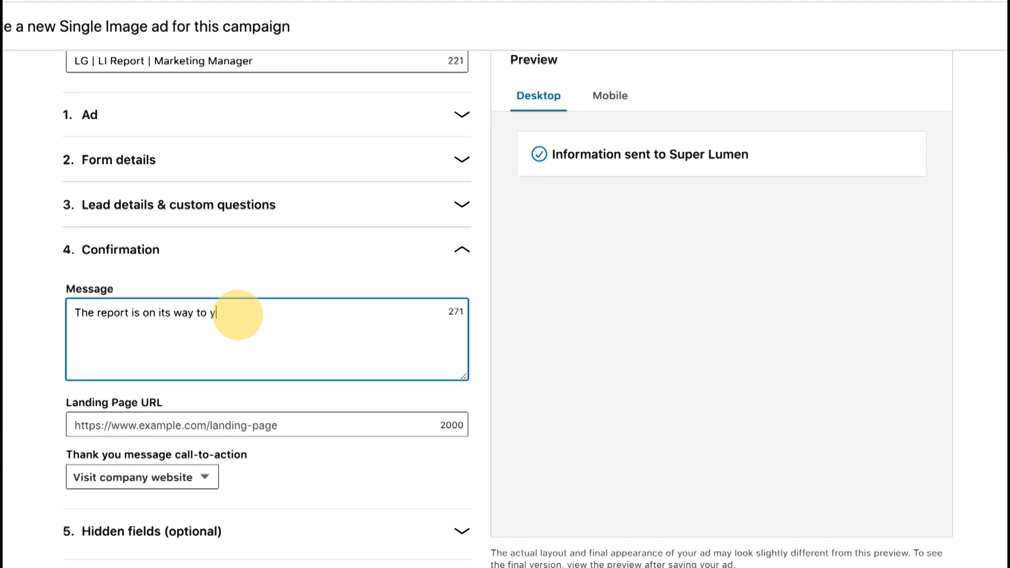
pyautogui.write('our inbo')
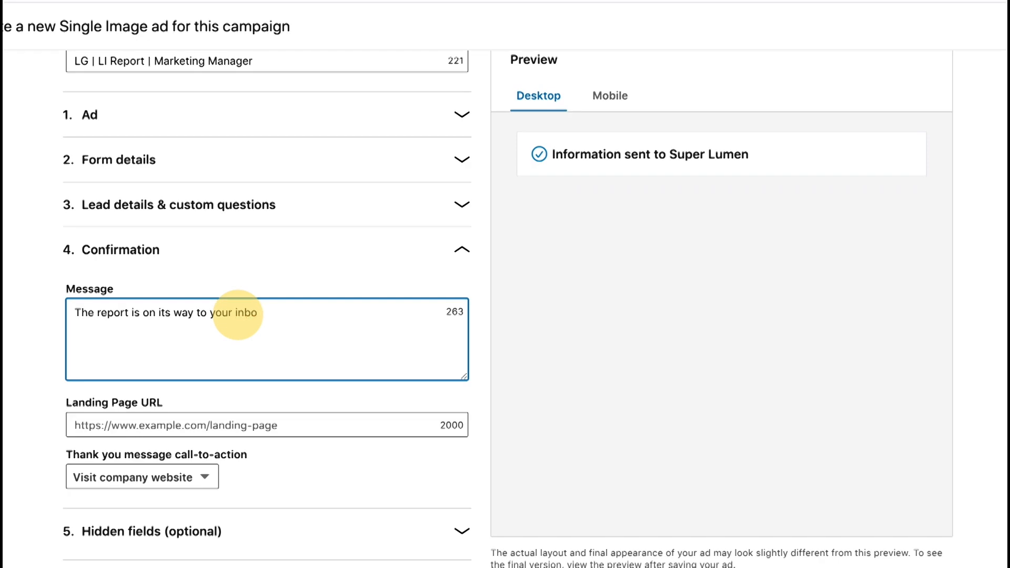
pyautogui.write('c. In Ads.')
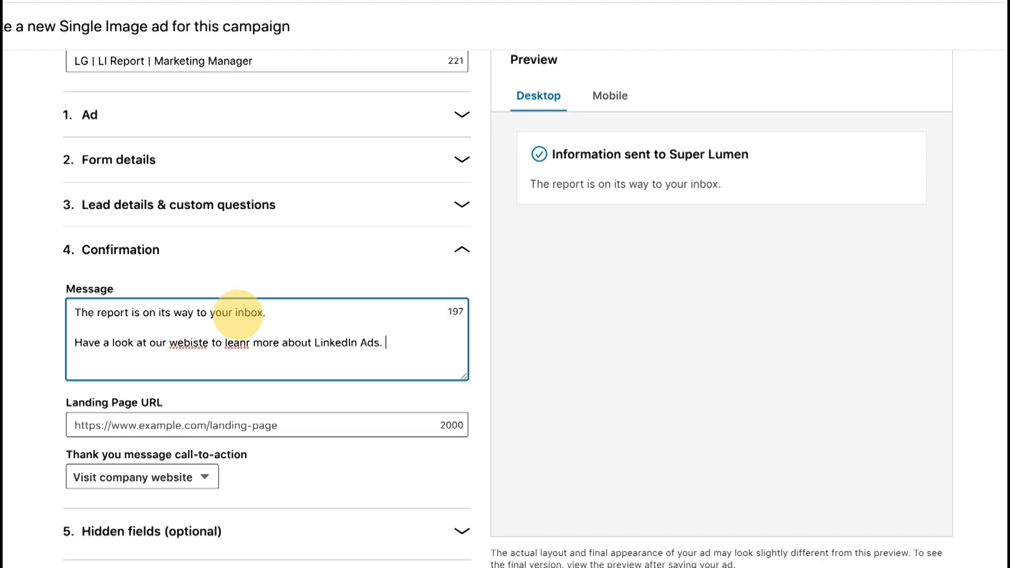
pyautogui.rightClick(236, 345)
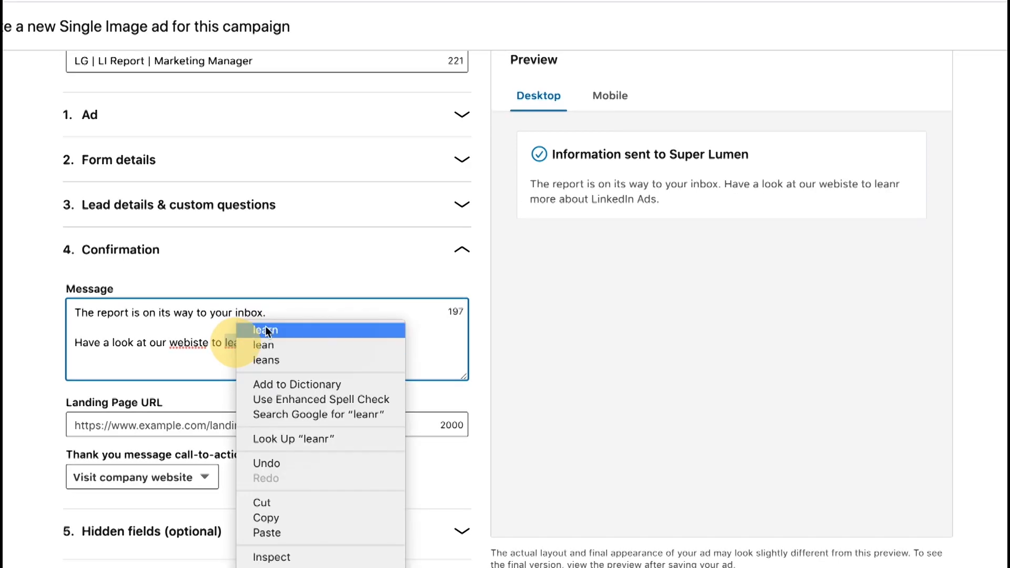
pyautogui.click(252, 329)
pyautogui.rightClick(196, 342)
pyautogui.click(247, 349)
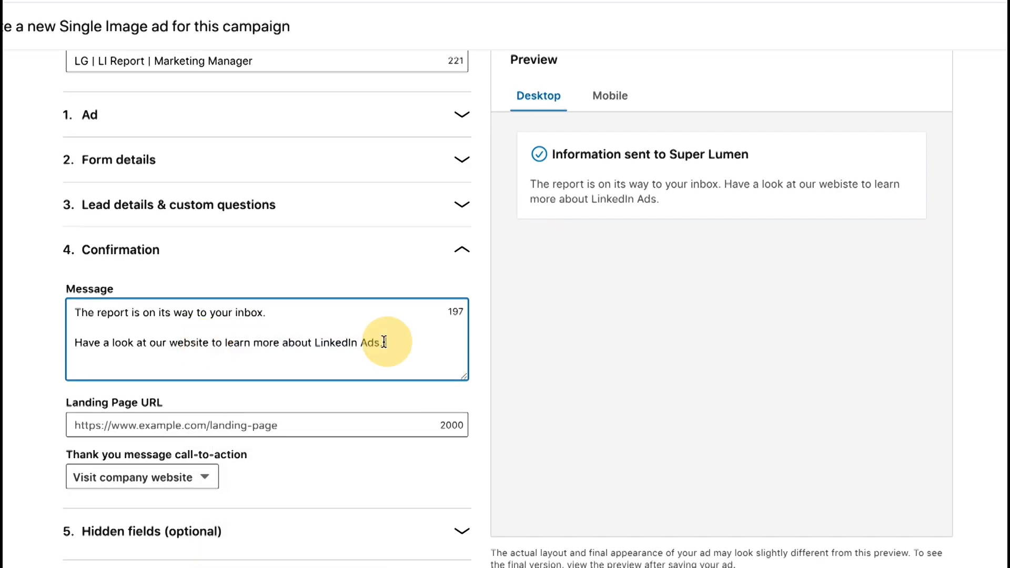
pyautogui.click(314, 343)
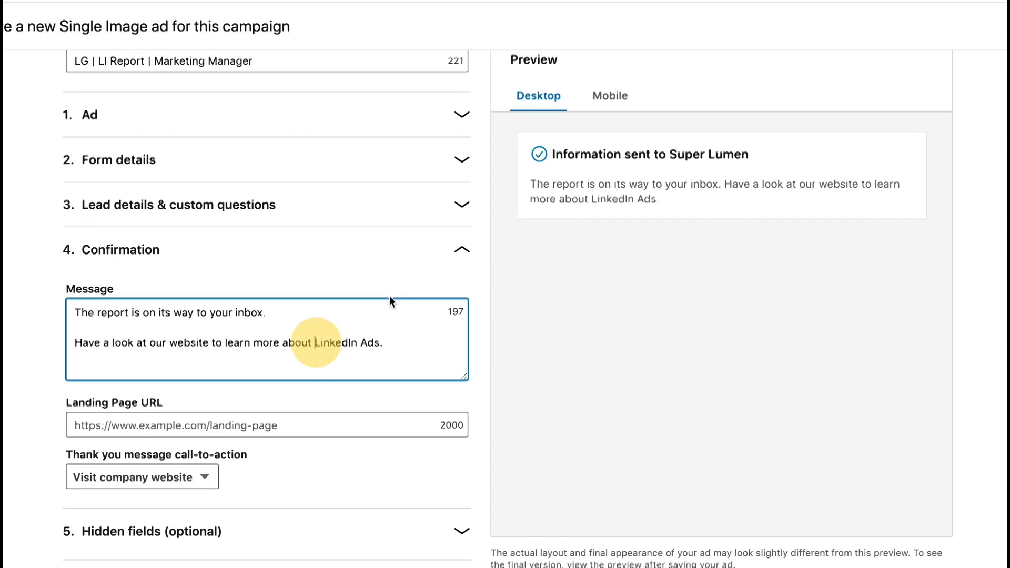
pyautogui.click(266, 424)
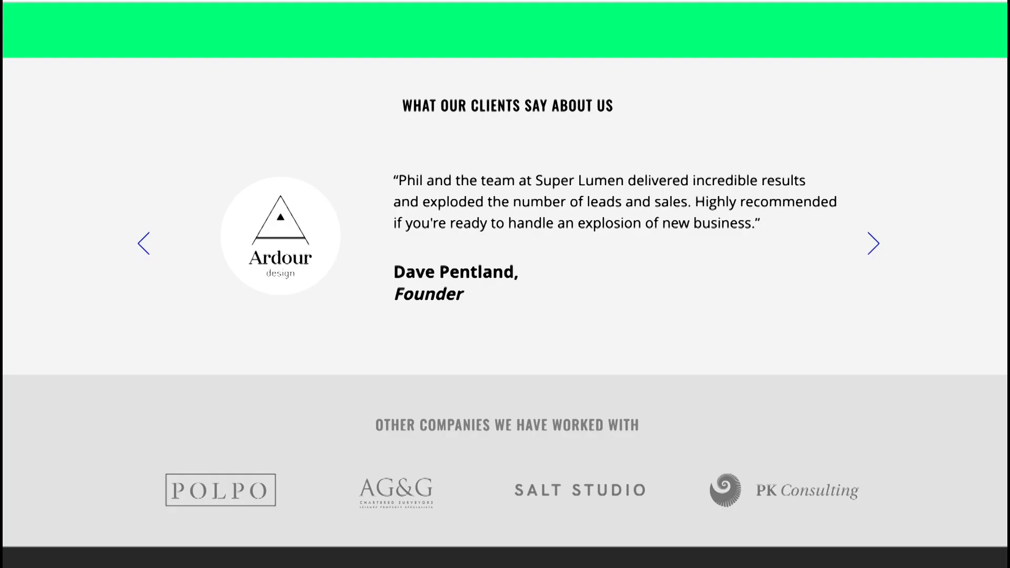
pyautogui.scroll(15, 517, 39)
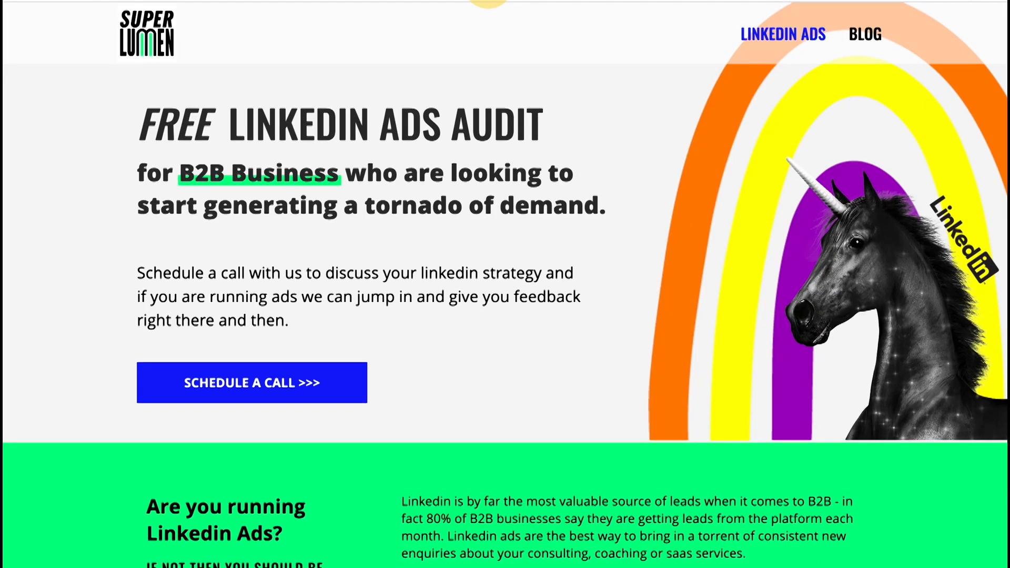
pyautogui.click(381, 1)
pyautogui.click(239, 422)
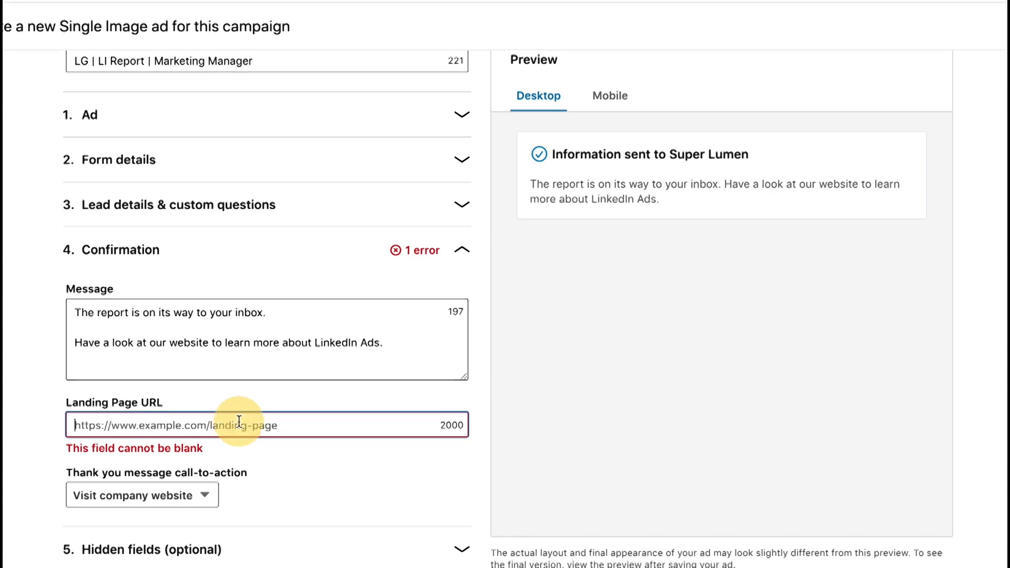
pyautogui.write('https://www.superlumen.co/linkedin-ads')
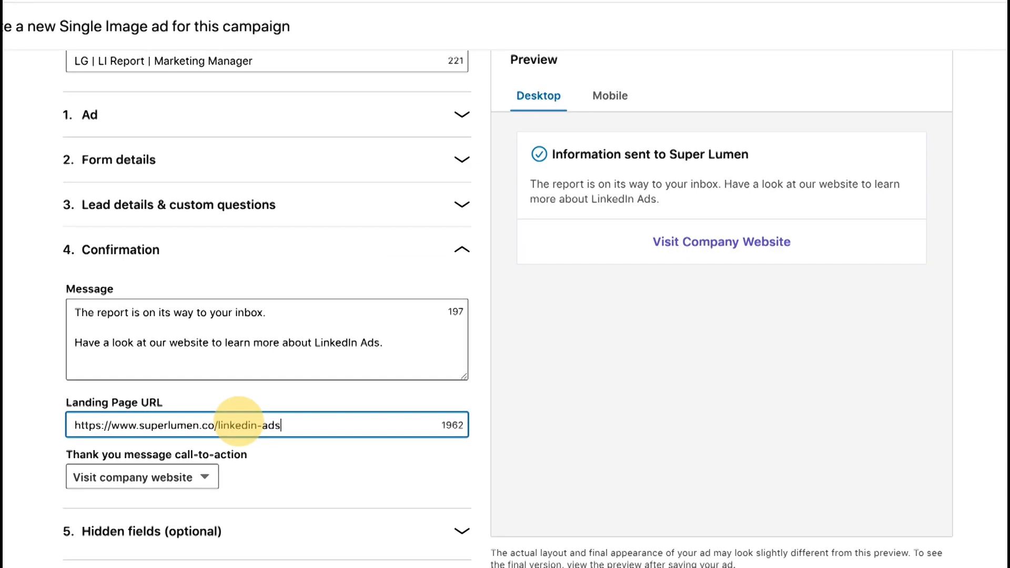
pyautogui.click(452, 566)
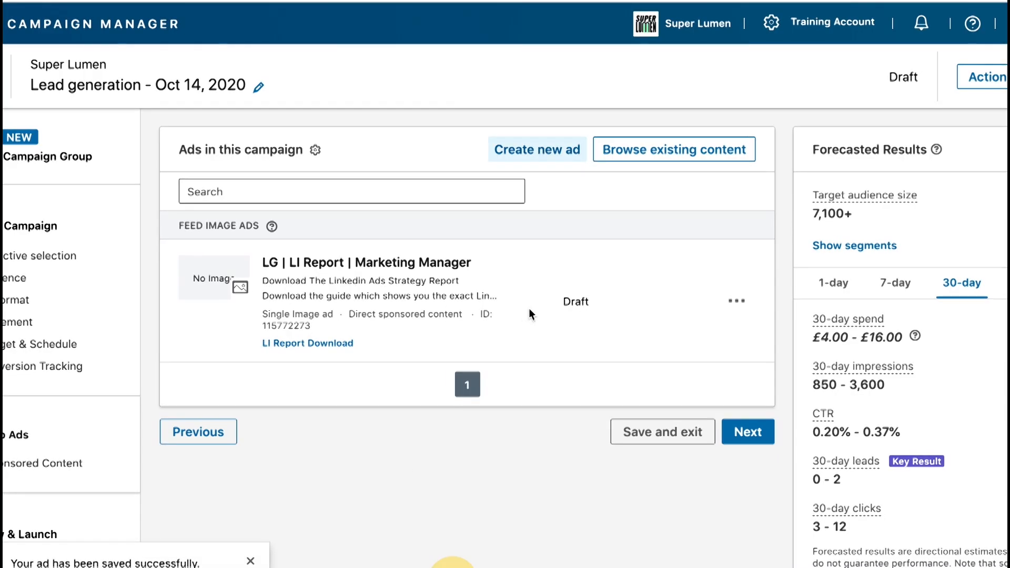
# Step: Edit the saved LG | LI Report | Marketing Manager ad, upload the green report image as its ad image and save it
pyautogui.click(736, 304)
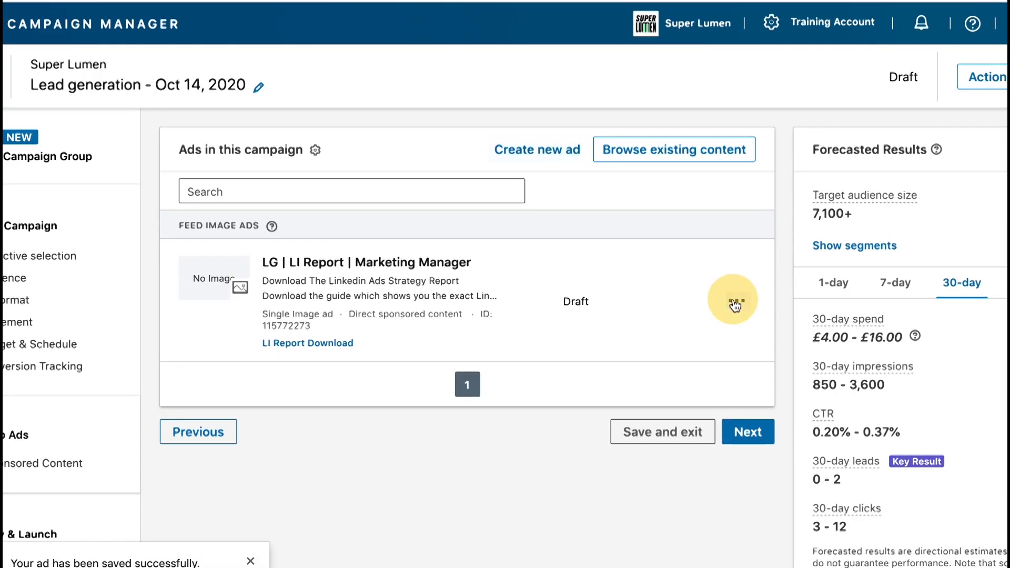
pyautogui.click(663, 335)
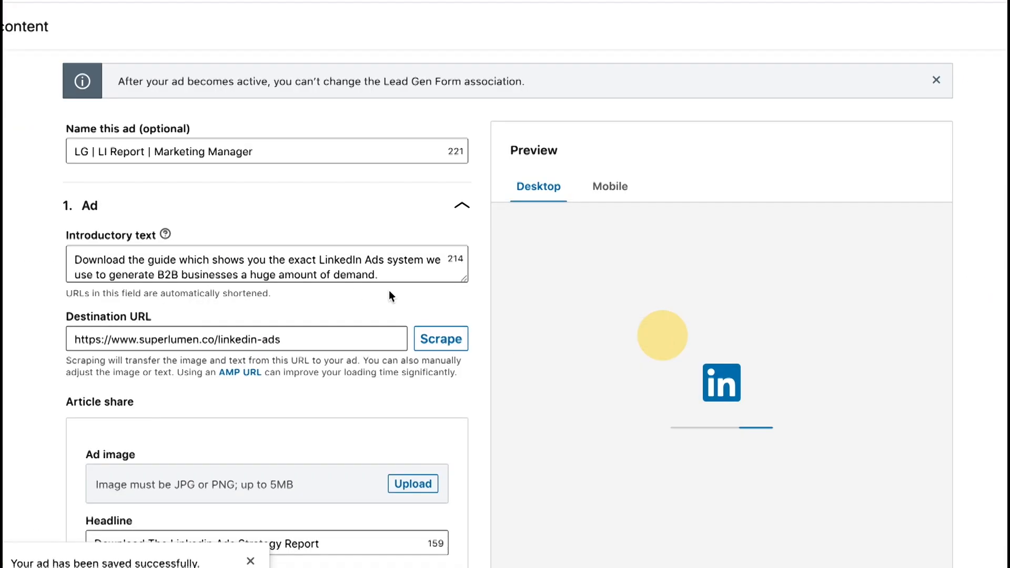
pyautogui.scroll(-3, 389, 294)
pyautogui.click(413, 317)
pyautogui.click(918, 339)
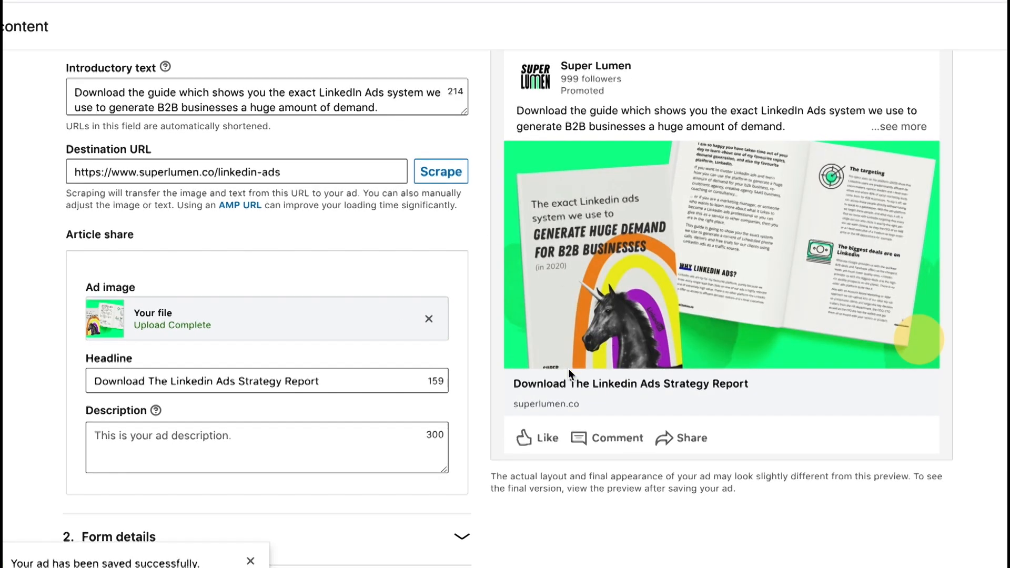
pyautogui.scroll(1, 747, 178)
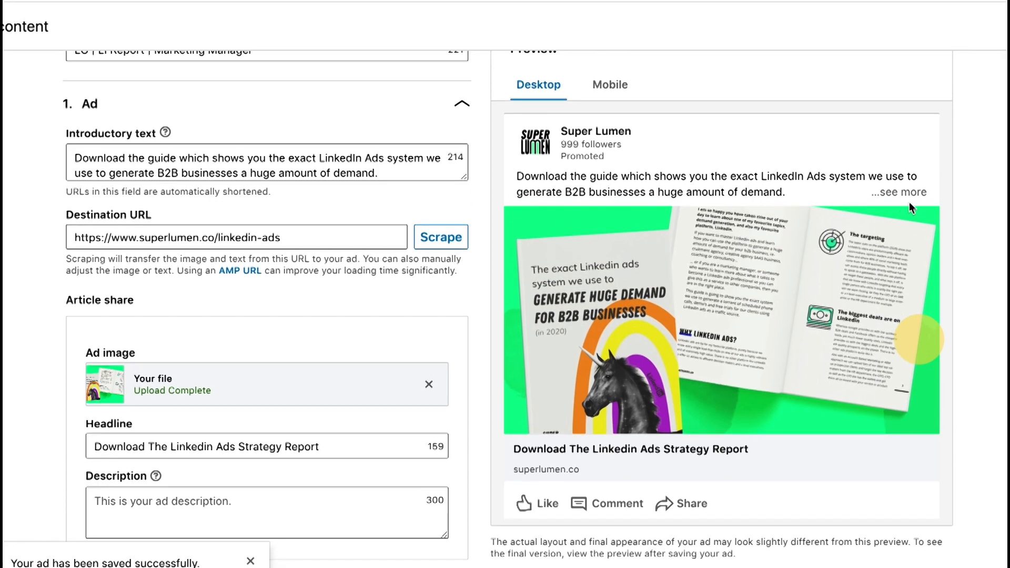
pyautogui.click(664, 355)
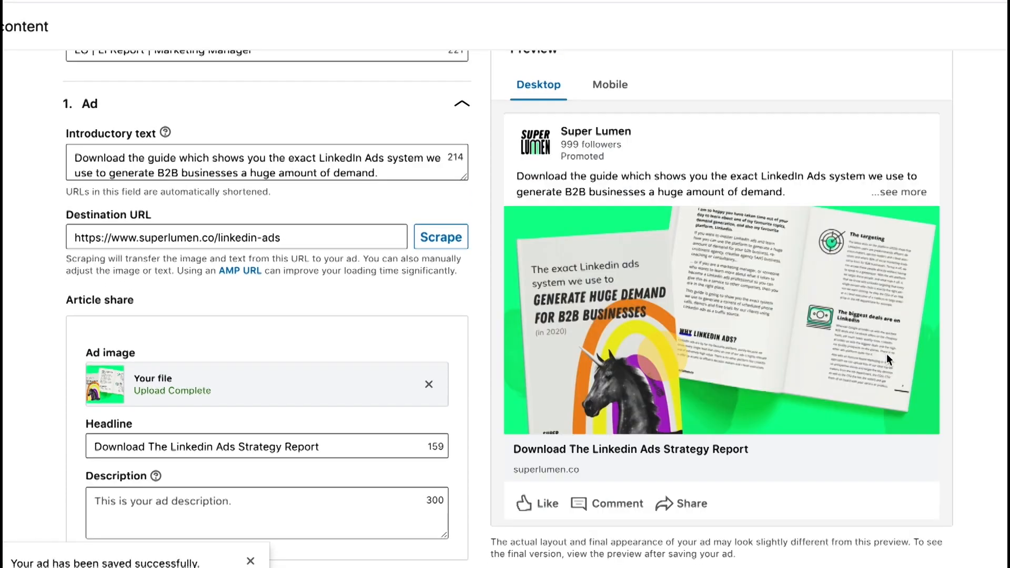
pyautogui.scroll(-1, 415, 368)
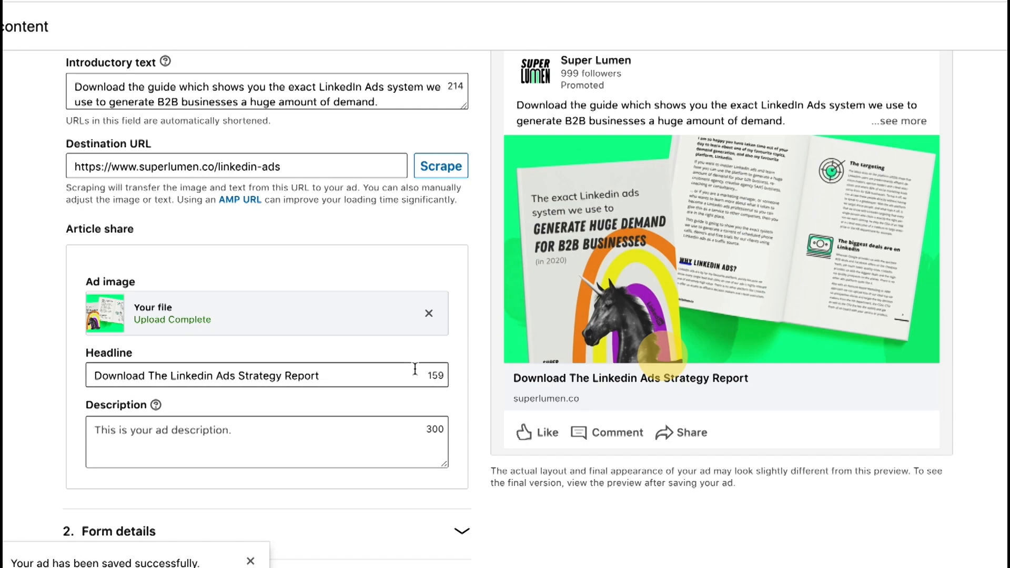
pyautogui.click(435, 566)
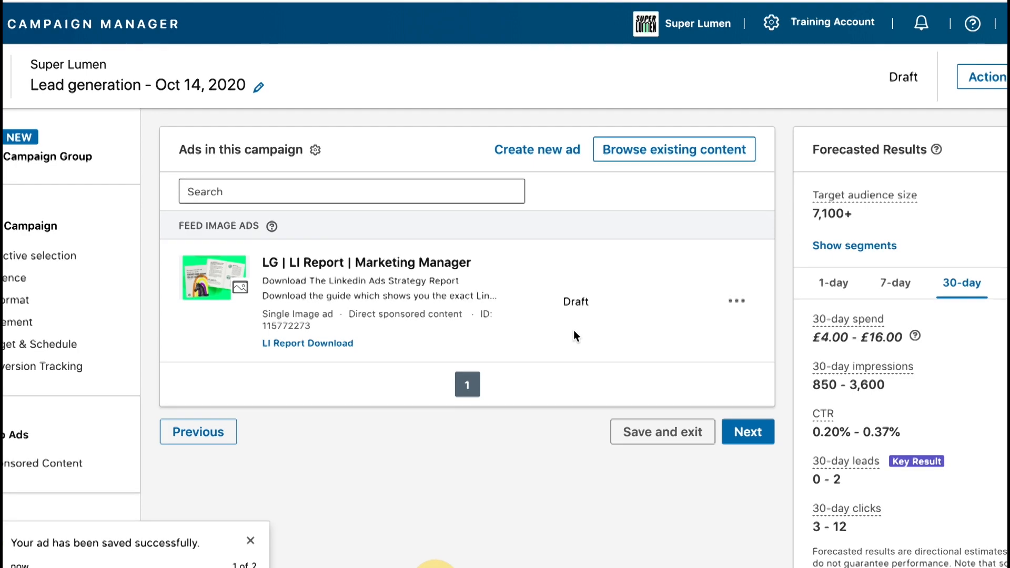
# Step: Check the actions available for the saved ad and proceed to the campaign's Review & Launch page
pyautogui.click(737, 302)
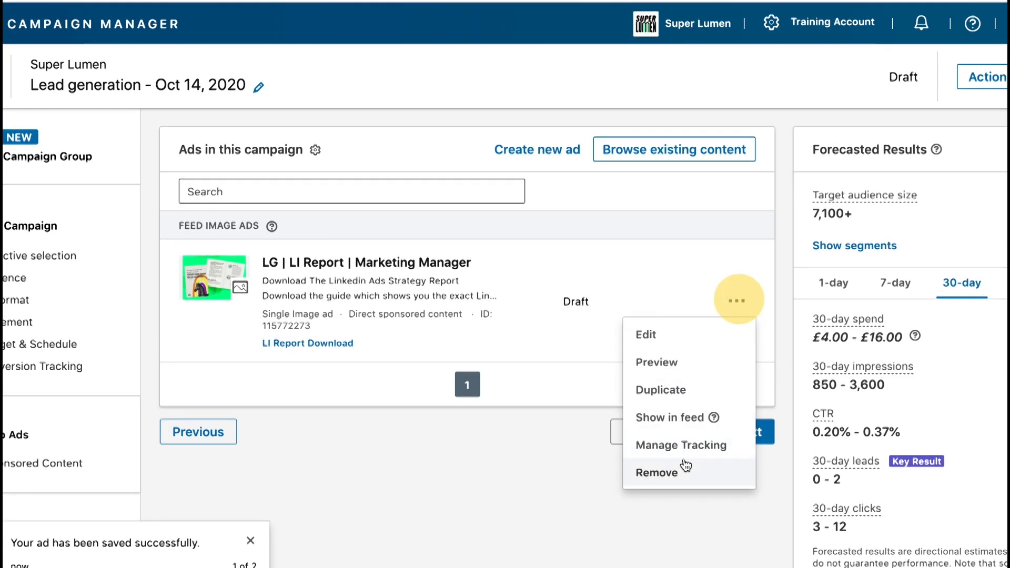
pyautogui.click(542, 426)
pyautogui.click(757, 429)
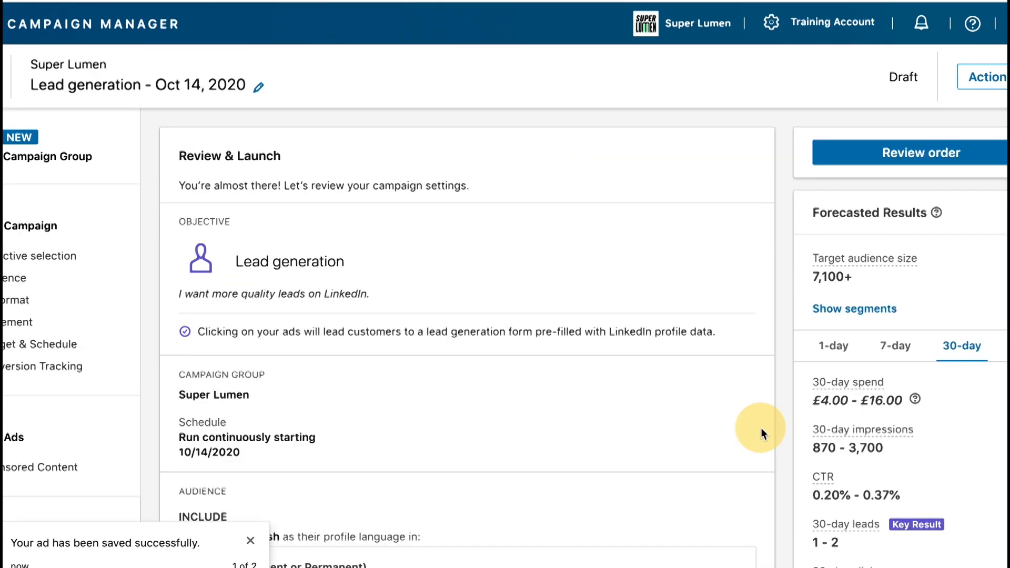
# Step: Examine the campaign summary, covering objective, audience, ad format, placement, budget and schedule, conversions and the attached ad
pyautogui.scroll(-2, 376, 206)
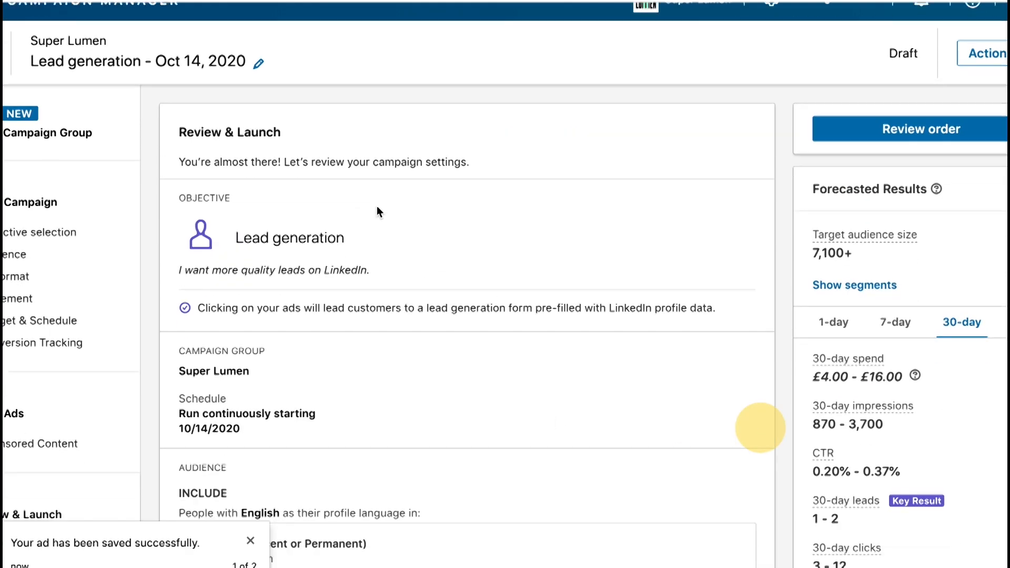
pyautogui.scroll(-4, 243, 167)
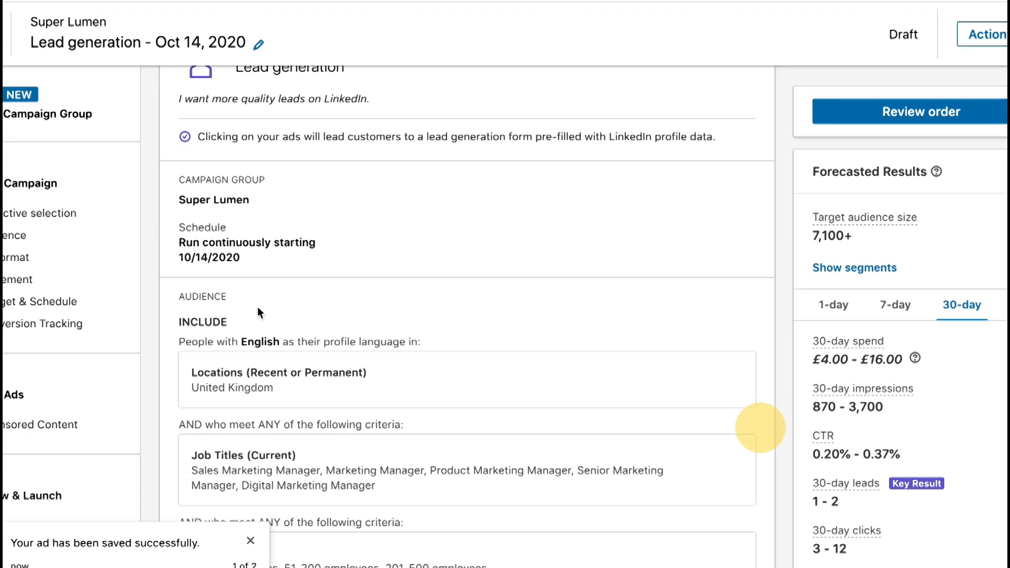
pyautogui.scroll(-1, 257, 311)
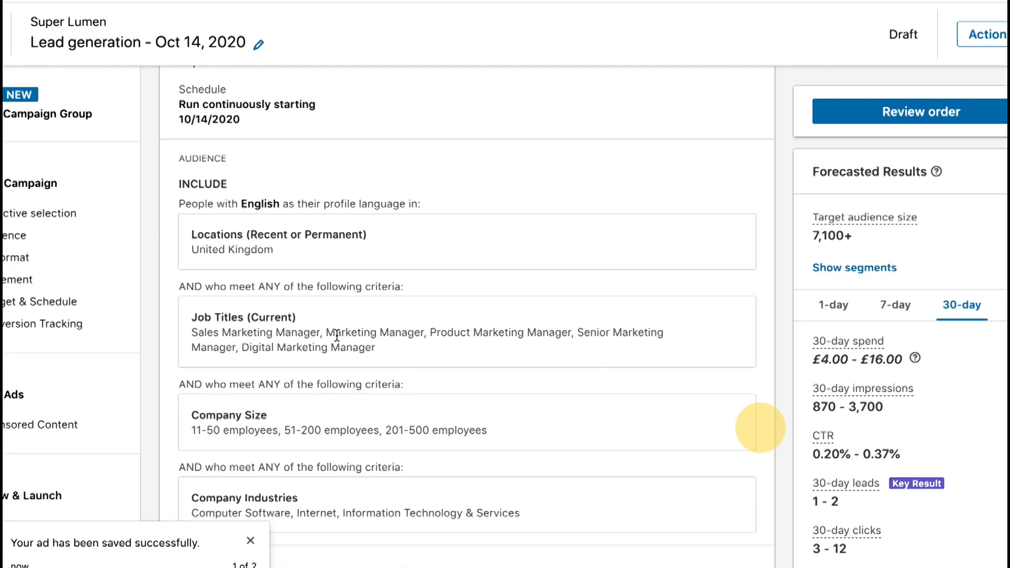
pyautogui.scroll(-3, 401, 338)
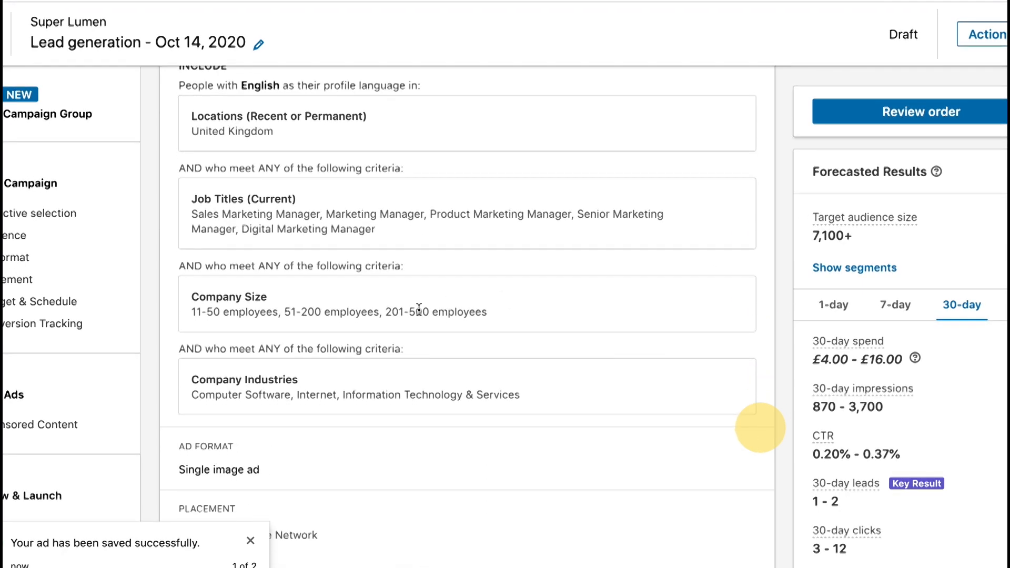
pyautogui.scroll(-2, 278, 238)
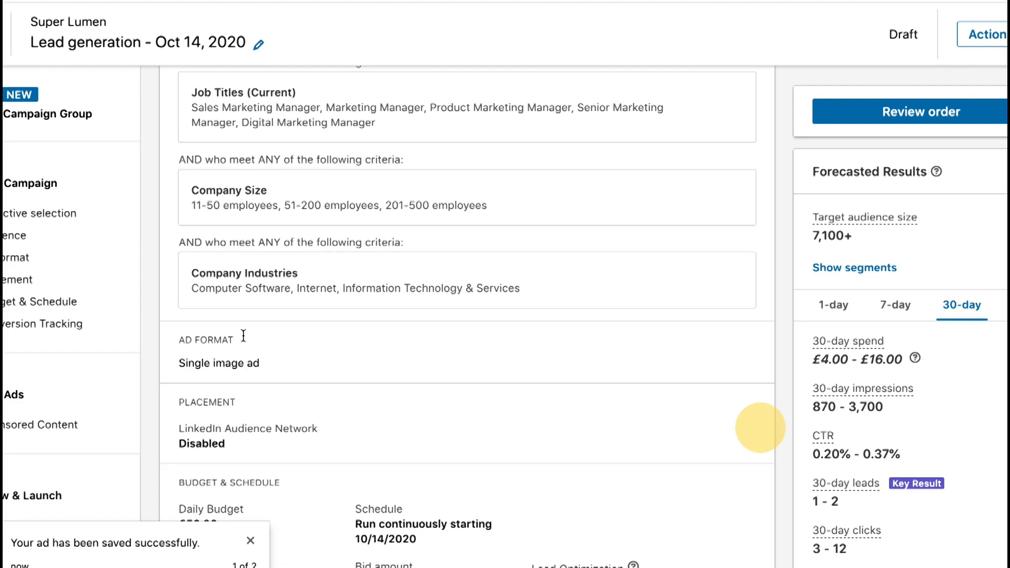
pyautogui.scroll(-3, 327, 260)
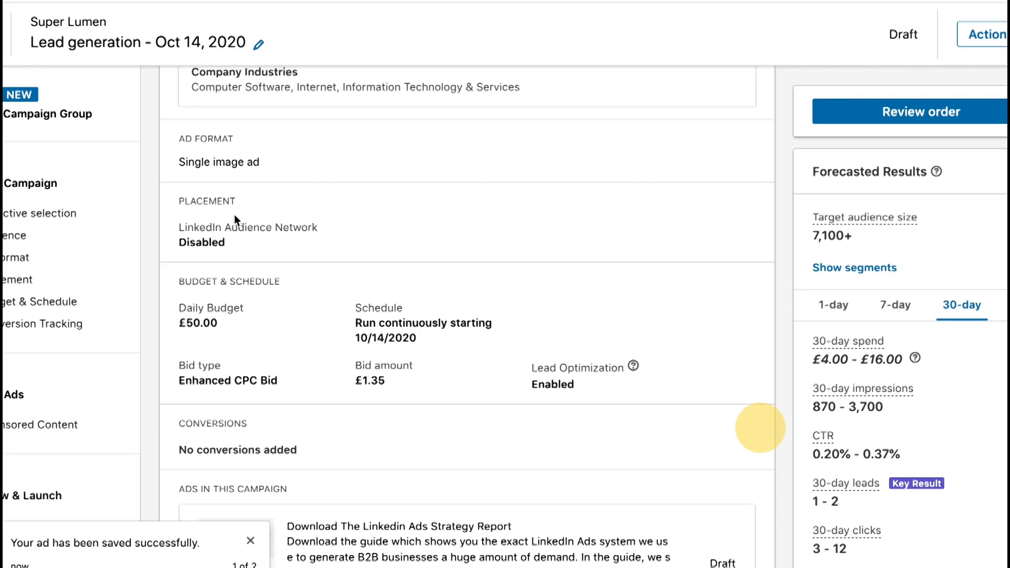
pyautogui.scroll(-1, 235, 213)
pyautogui.scroll(-1, 268, 269)
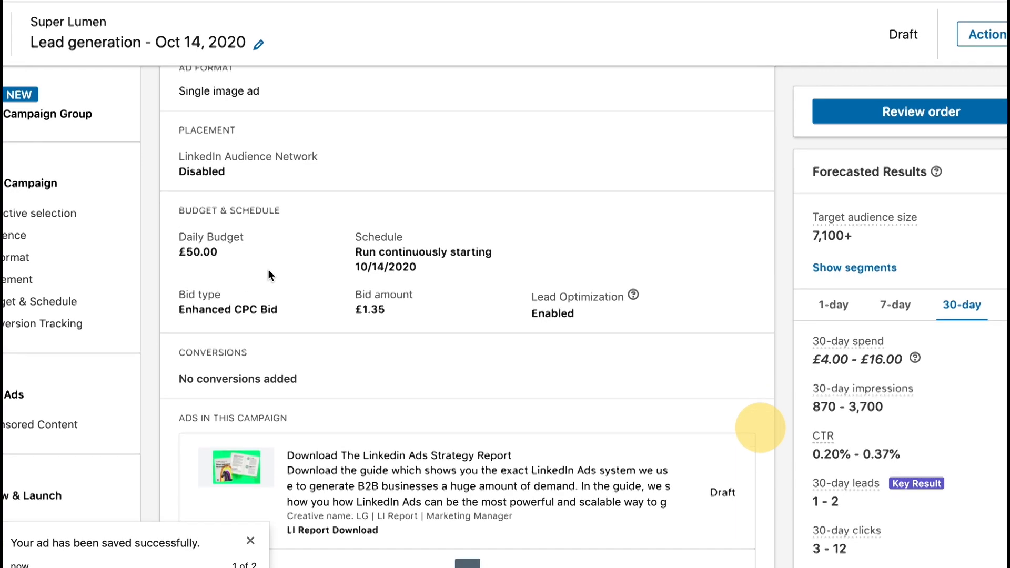
pyautogui.scroll(-1, 387, 268)
pyautogui.moveTo(228, 282); pyautogui.dragTo(326, 287)
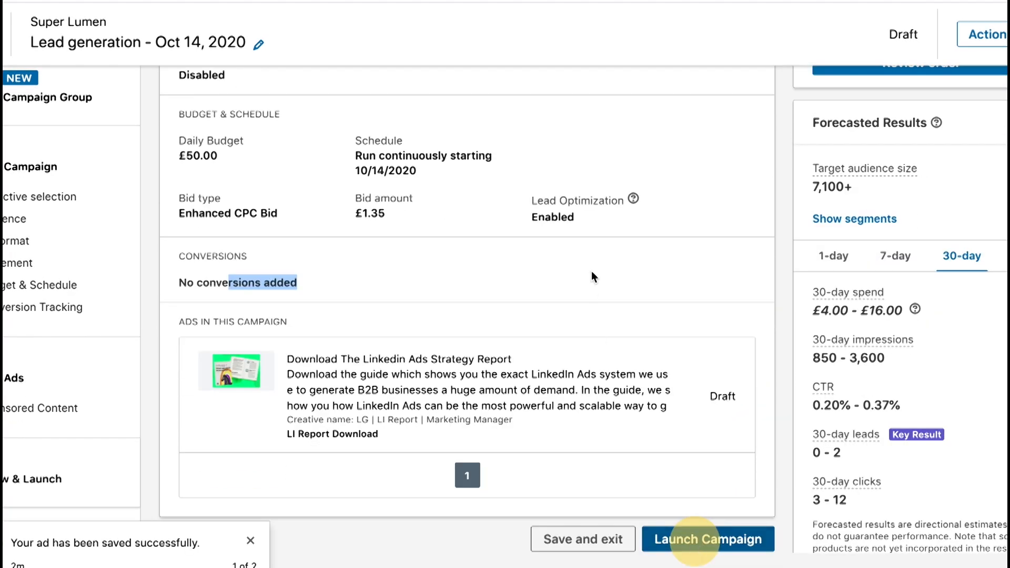